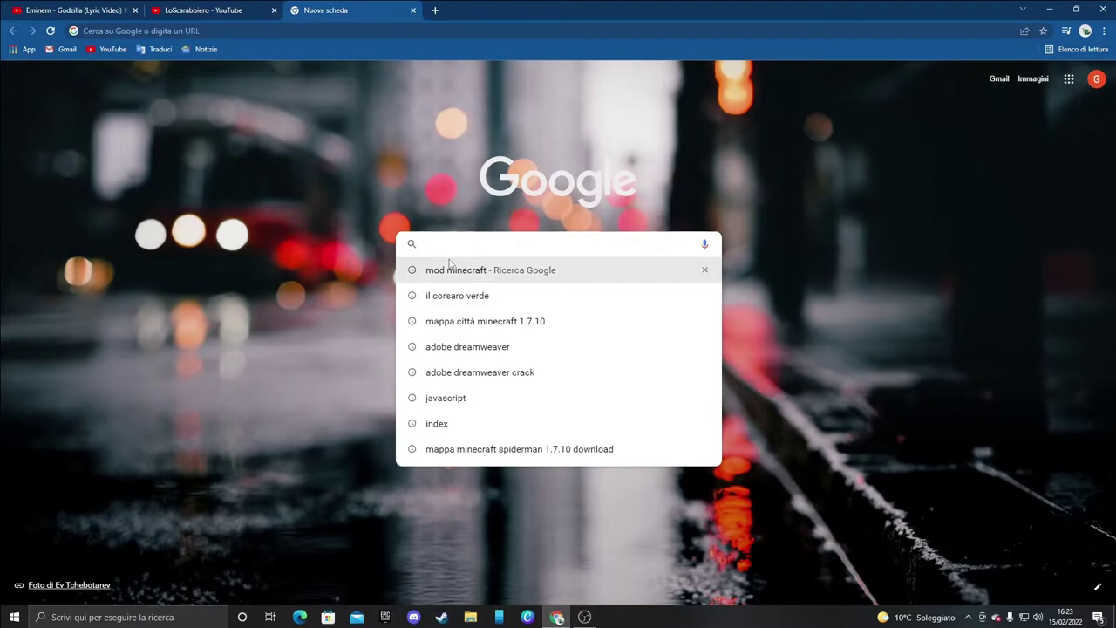
Search Google for curseforge, open the official CurseForge website and dismiss the translation pop-up
{"action": "type", "text": "curse f"}
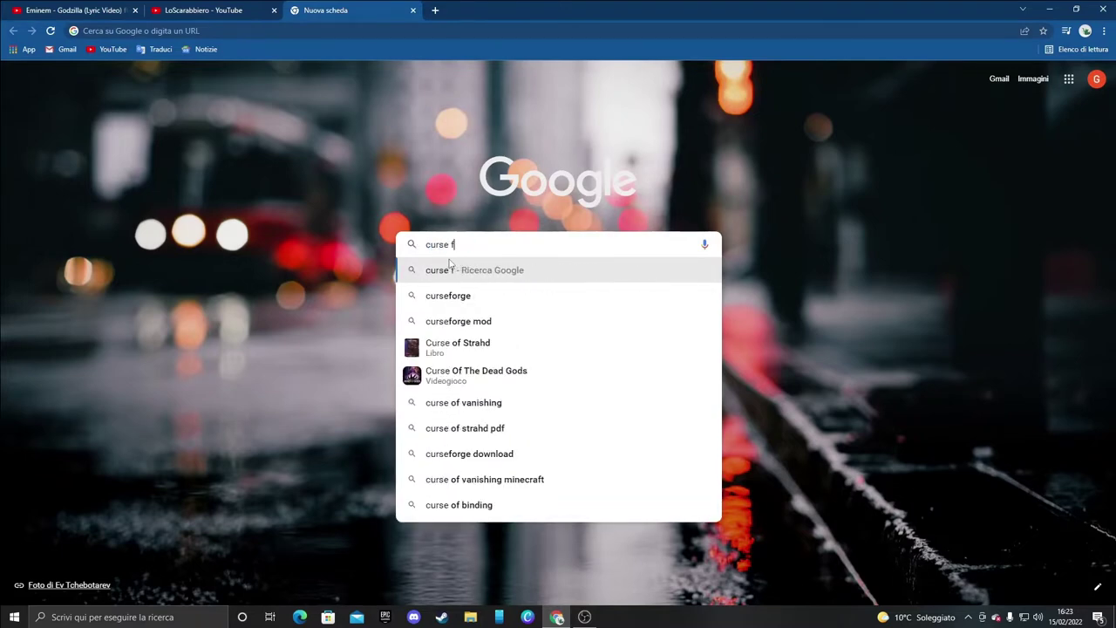
{"action": "type", "text": "orge"}
{"action": "left_click", "coordinate": [555, 297]}
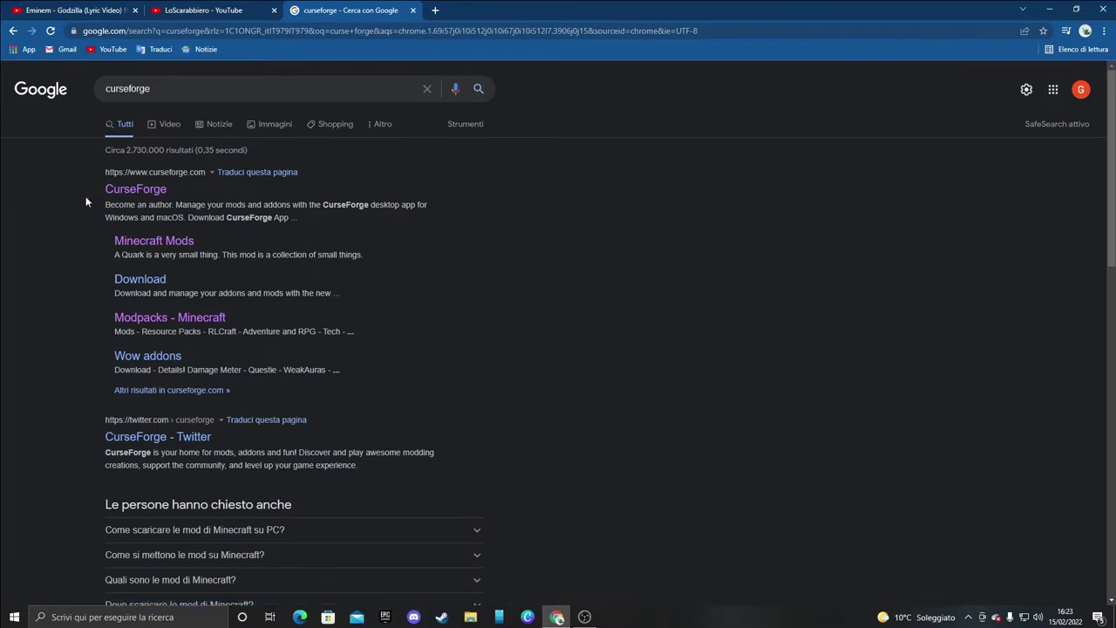
{"action": "left_click_drag", "start_coordinate": [86, 202], "coordinate": [200, 190]}
{"action": "left_click", "coordinate": [199, 190]}
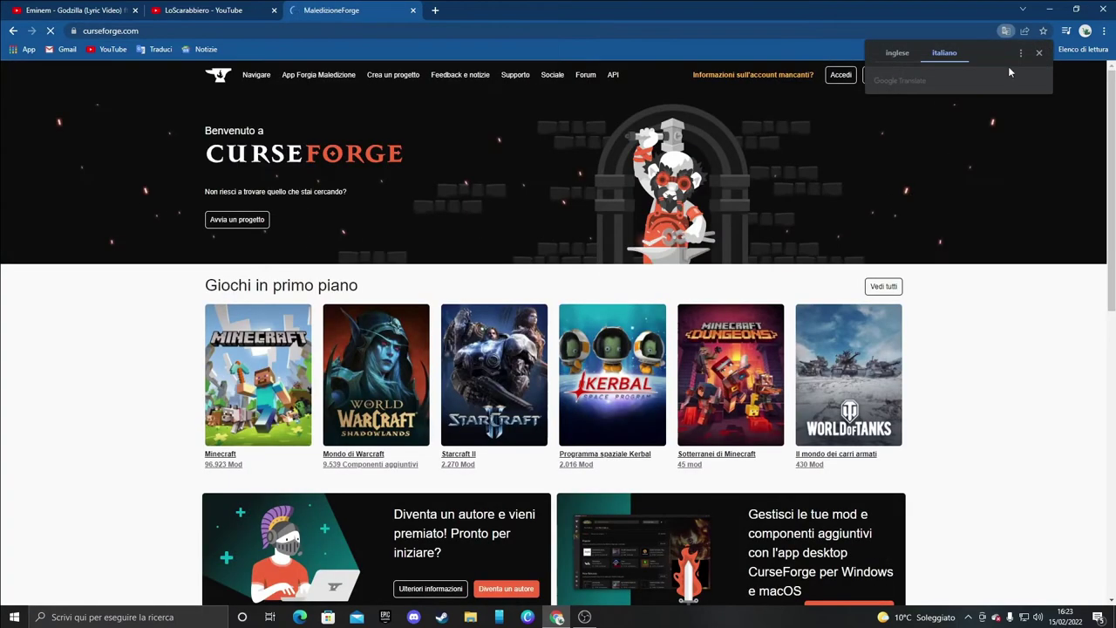
{"action": "left_click", "coordinate": [1038, 54]}
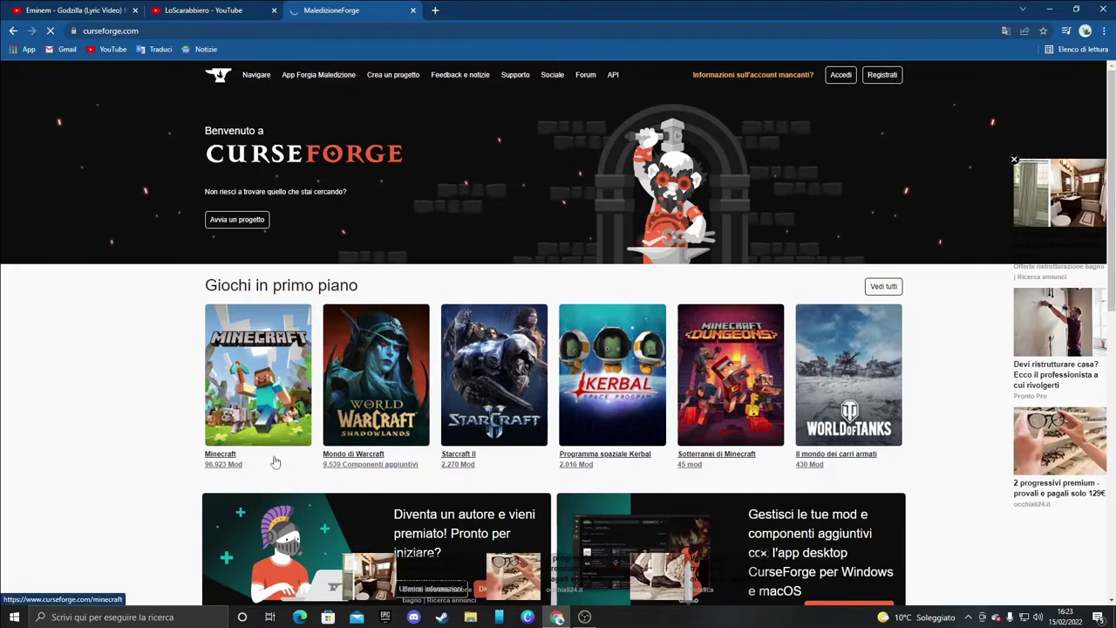
Open the CurseForge desktop app's download page from the website's home page and accept the cookie notice
{"action": "left_click", "coordinate": [270, 410]}
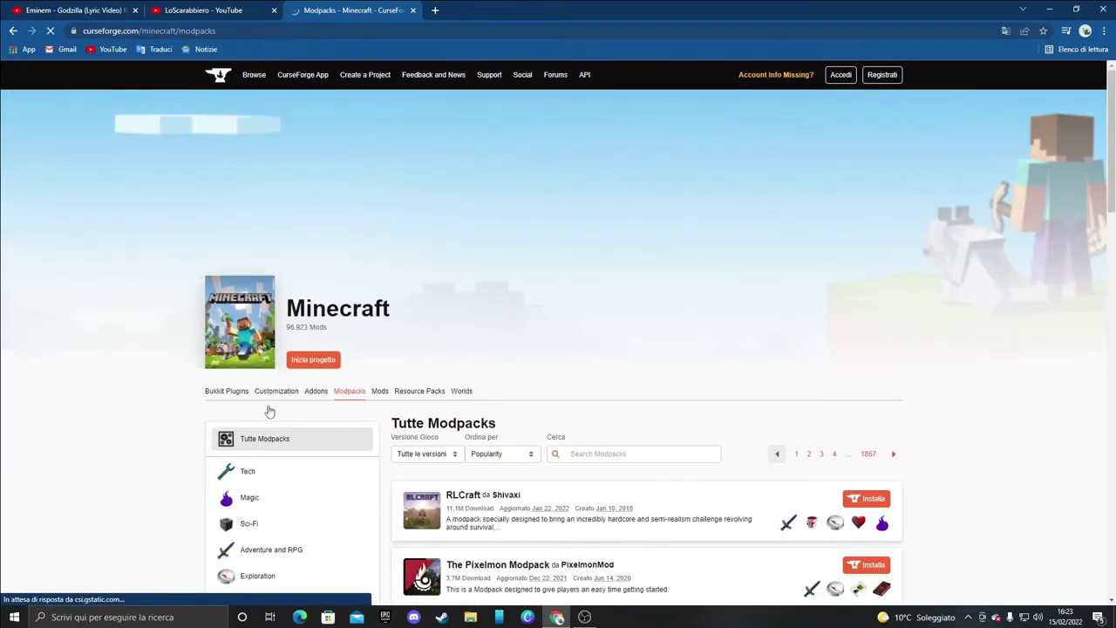
{"action": "left_click", "coordinate": [13, 31]}
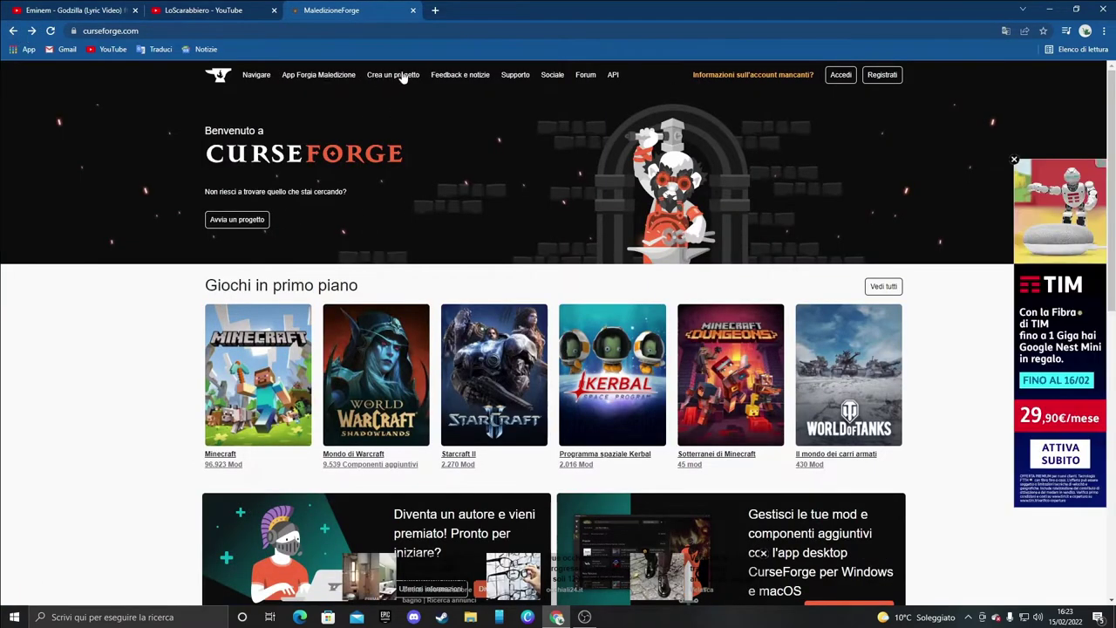
{"action": "left_click", "coordinate": [345, 75]}
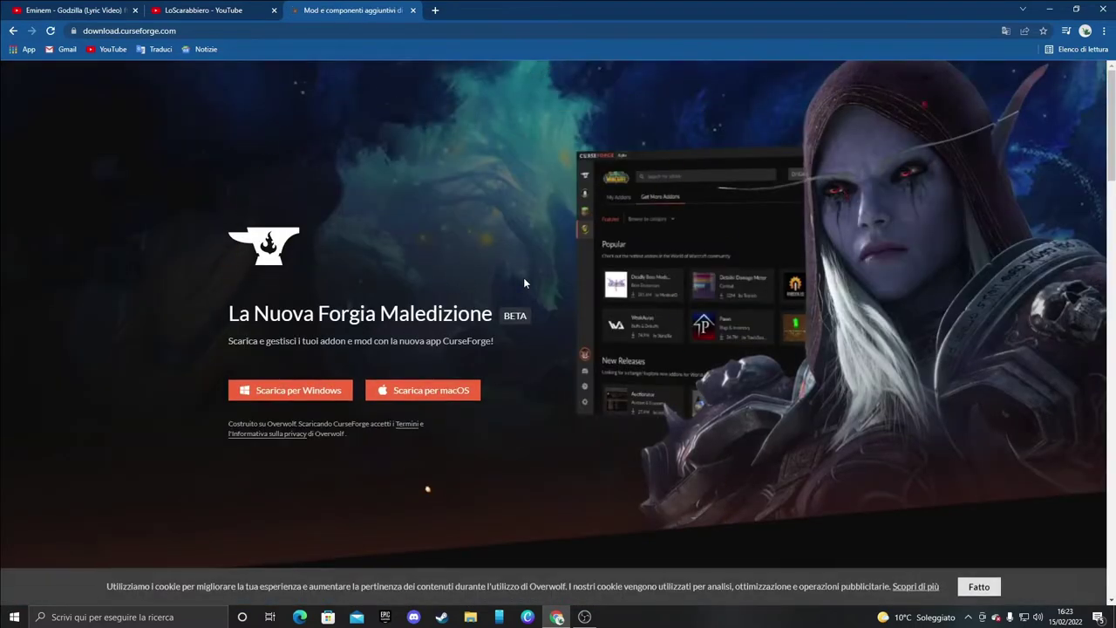
{"action": "left_click", "coordinate": [979, 586]}
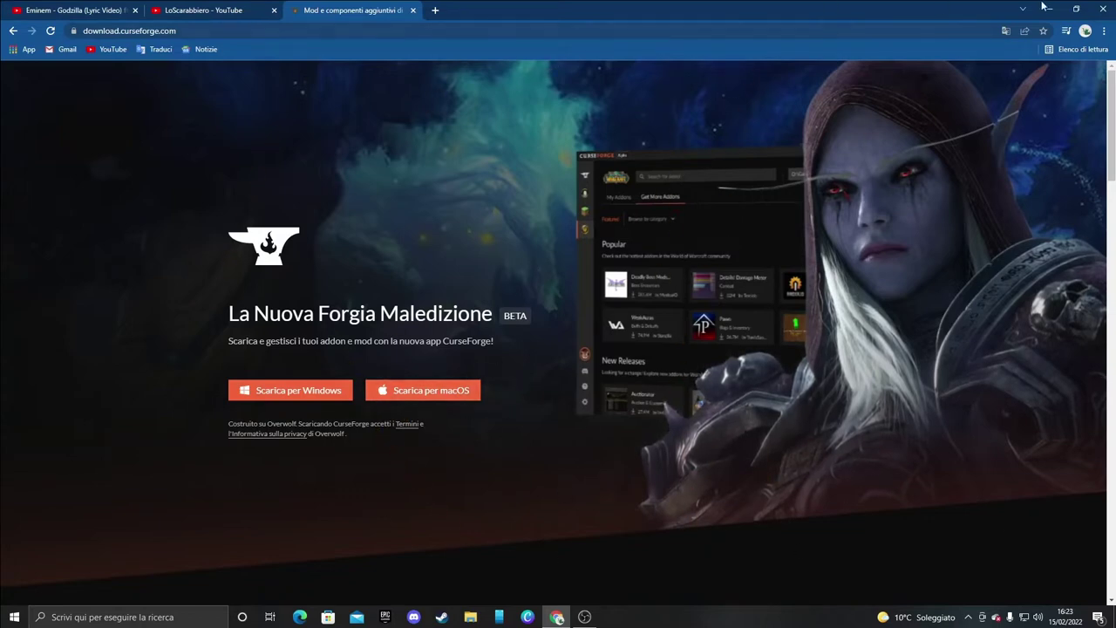
Minimize the browser and OBS windows and launch the CurseForge app from the desktop
{"action": "left_click", "coordinate": [1048, 8]}
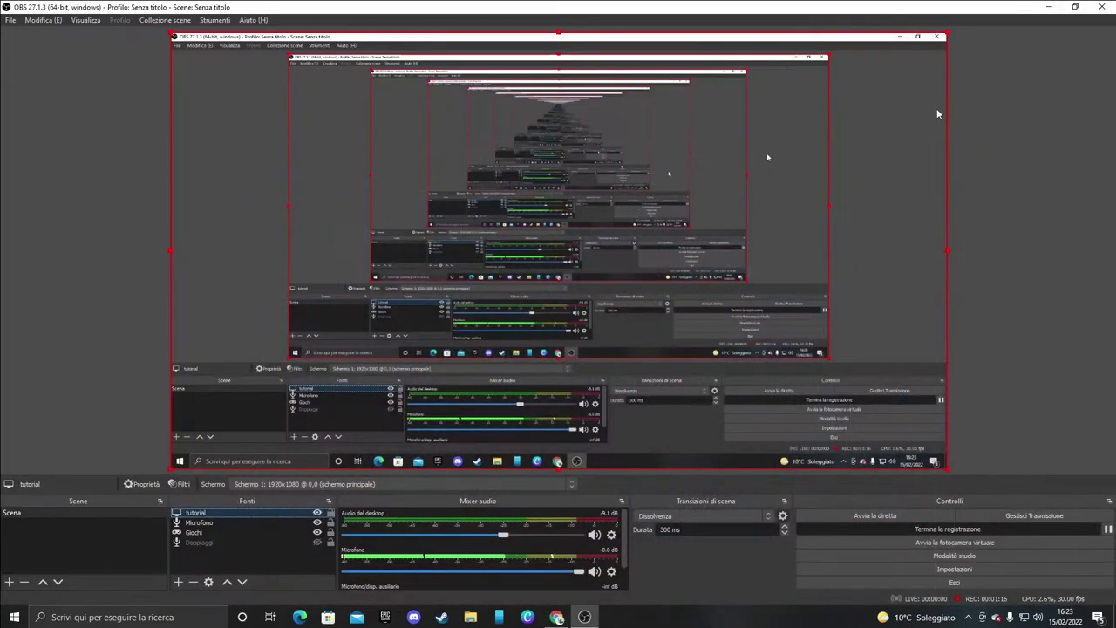
{"action": "left_click", "coordinate": [1049, 8]}
{"action": "left_click_drag", "start_coordinate": [4, 417], "coordinate": [131, 428]}
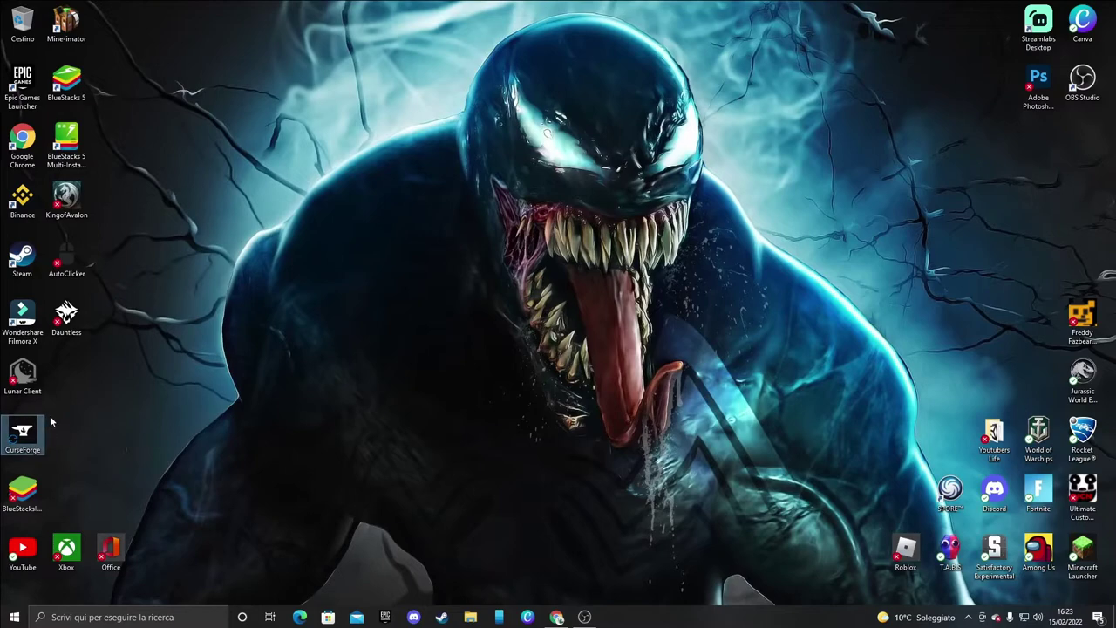
{"action": "double_click", "coordinate": [24, 431]}
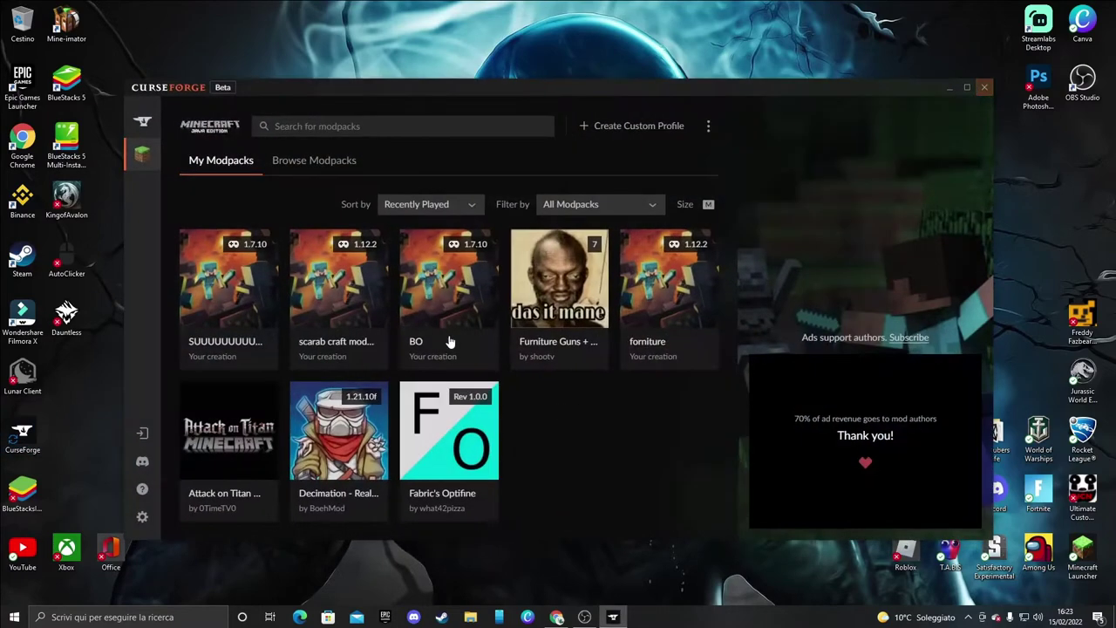
Look through the list of games that the CurseForge app supports
{"action": "left_click", "coordinate": [142, 122]}
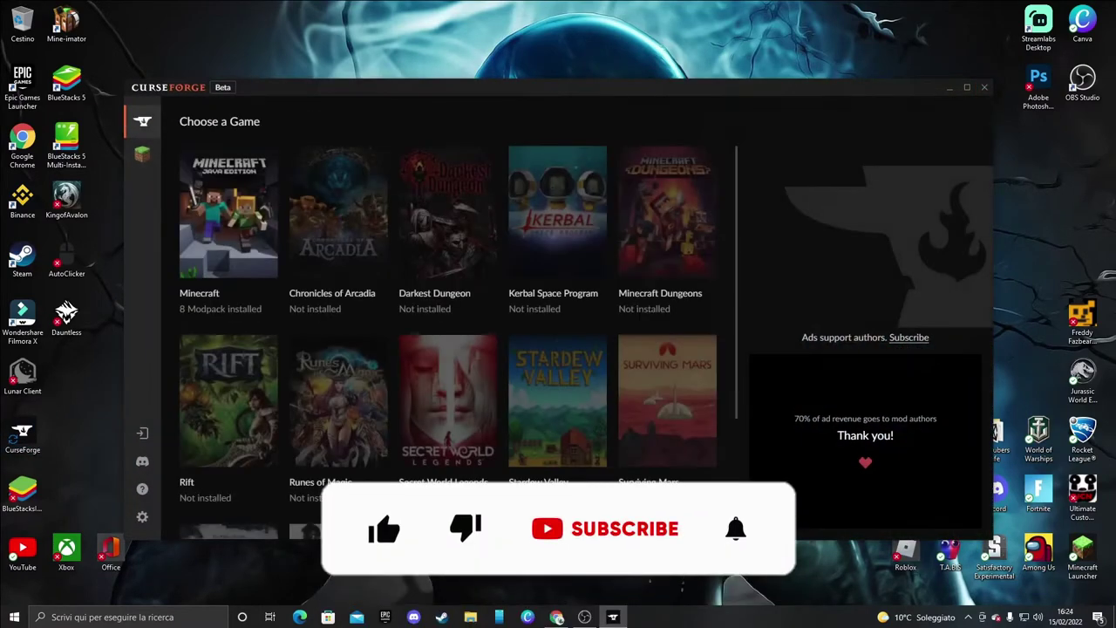
{"action": "scroll", "coordinate": [463, 352], "scroll_direction": "down", "scroll_amount": 3}
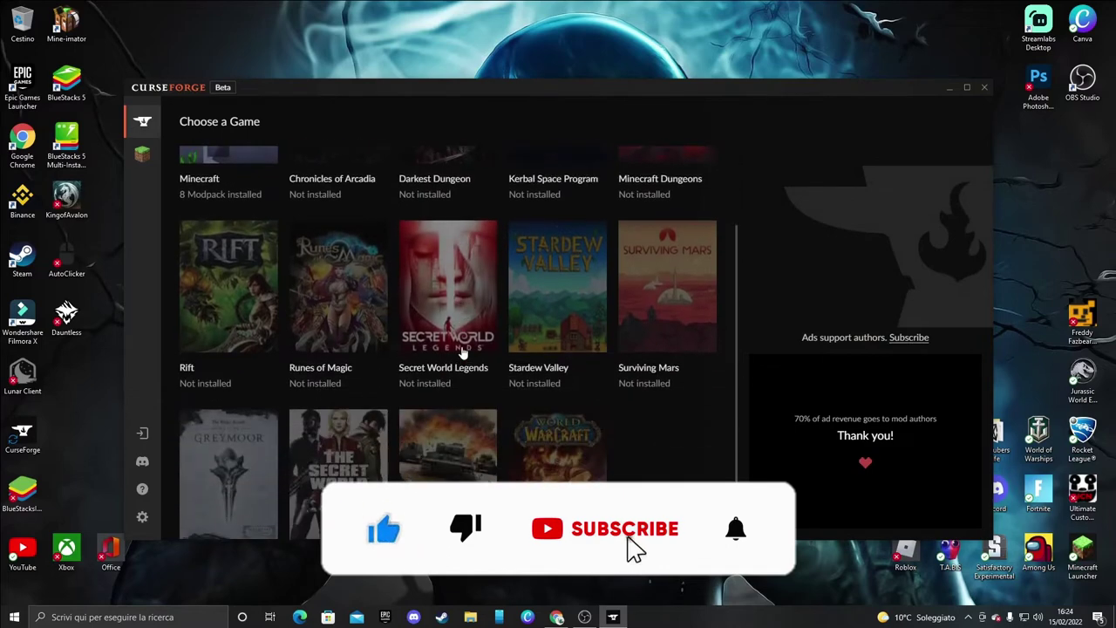
{"action": "scroll", "coordinate": [607, 426], "scroll_direction": "up", "scroll_amount": 2}
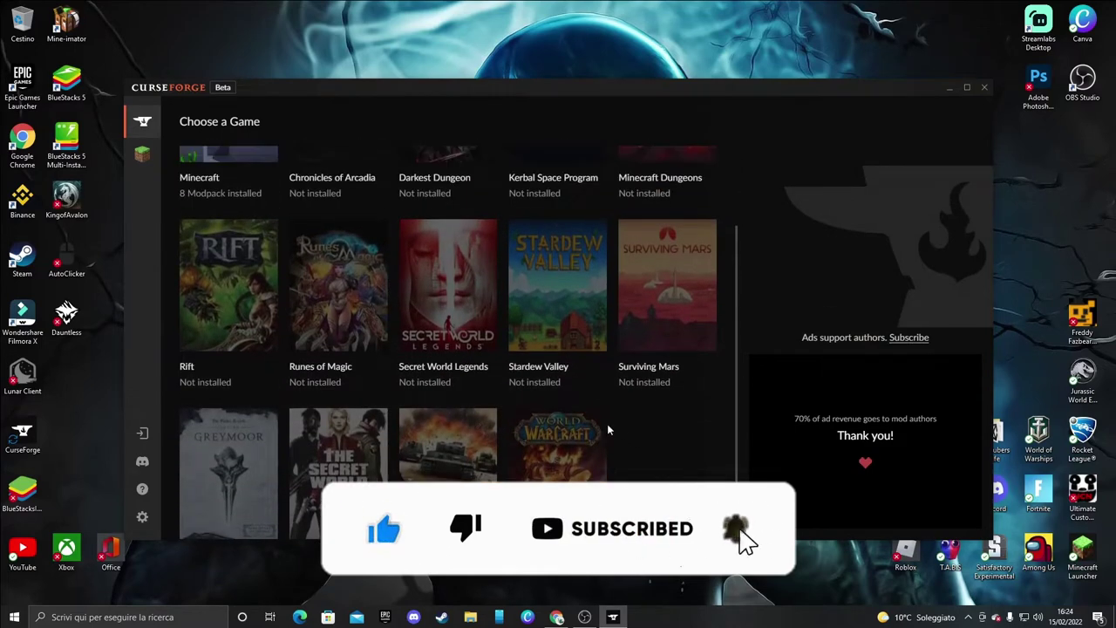
{"action": "scroll", "coordinate": [605, 449], "scroll_direction": "down", "scroll_amount": 3}
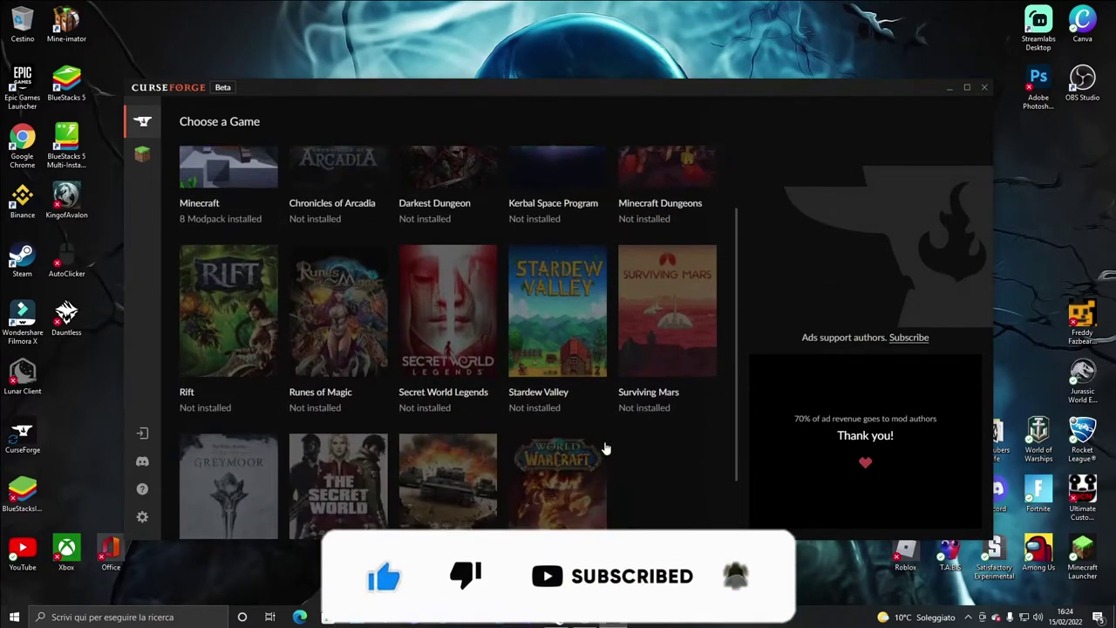
{"action": "scroll", "coordinate": [603, 446], "scroll_direction": "up", "scroll_amount": 2}
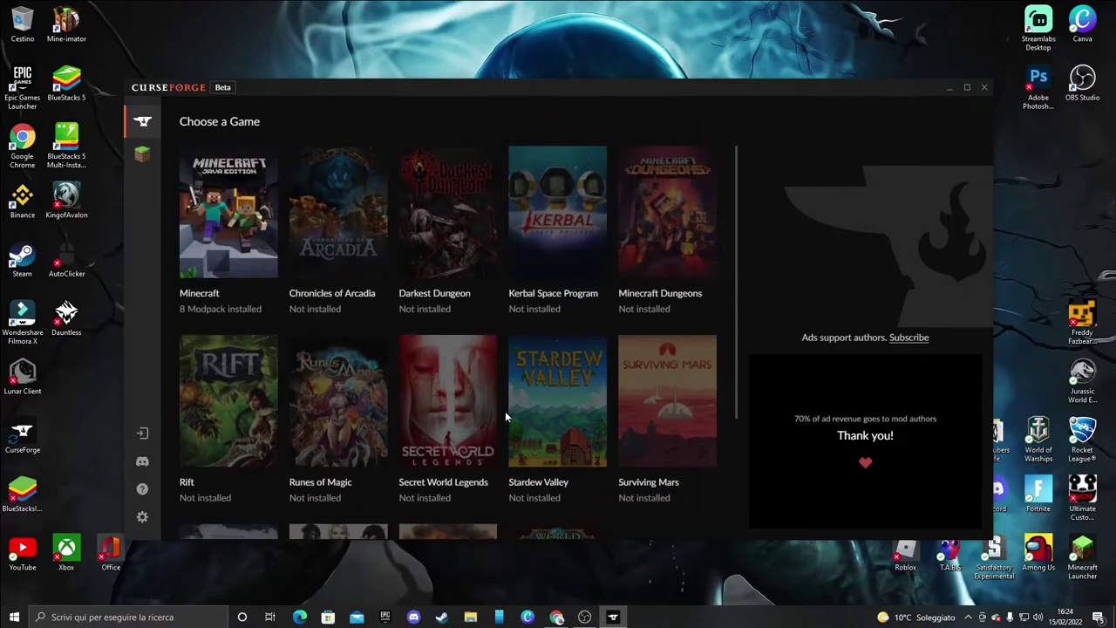
{"action": "scroll", "coordinate": [510, 411], "scroll_direction": "down", "scroll_amount": 3}
{"action": "scroll", "coordinate": [636, 438], "scroll_direction": "up", "scroll_amount": 3}
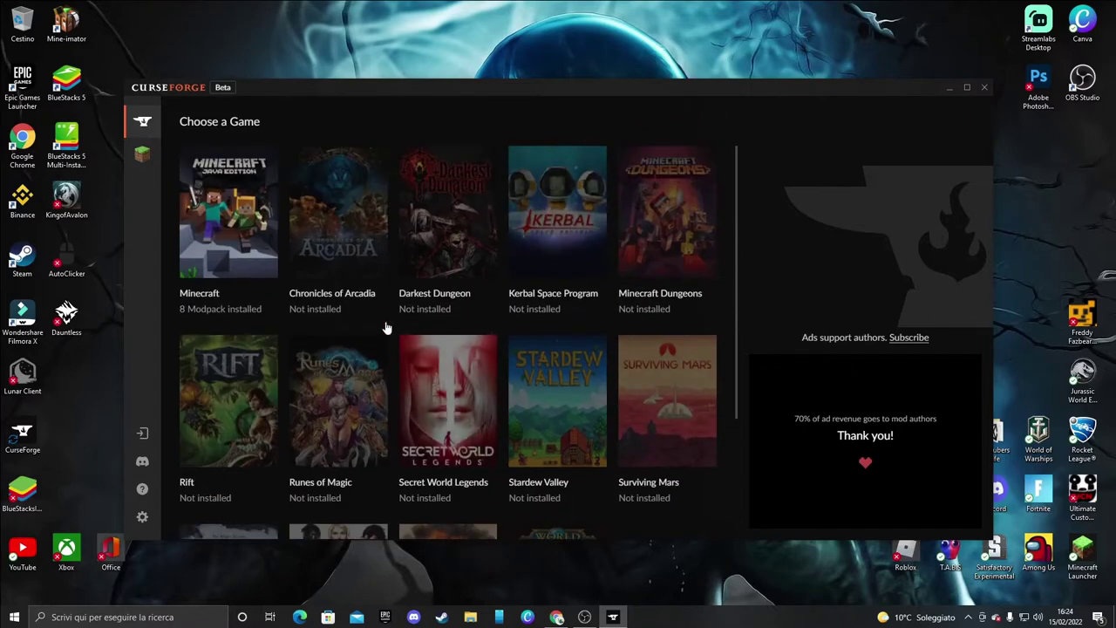
Choose Minecraft as the game to show its modpacks
{"action": "left_click", "coordinate": [144, 166]}
{"action": "left_click", "coordinate": [144, 128]}
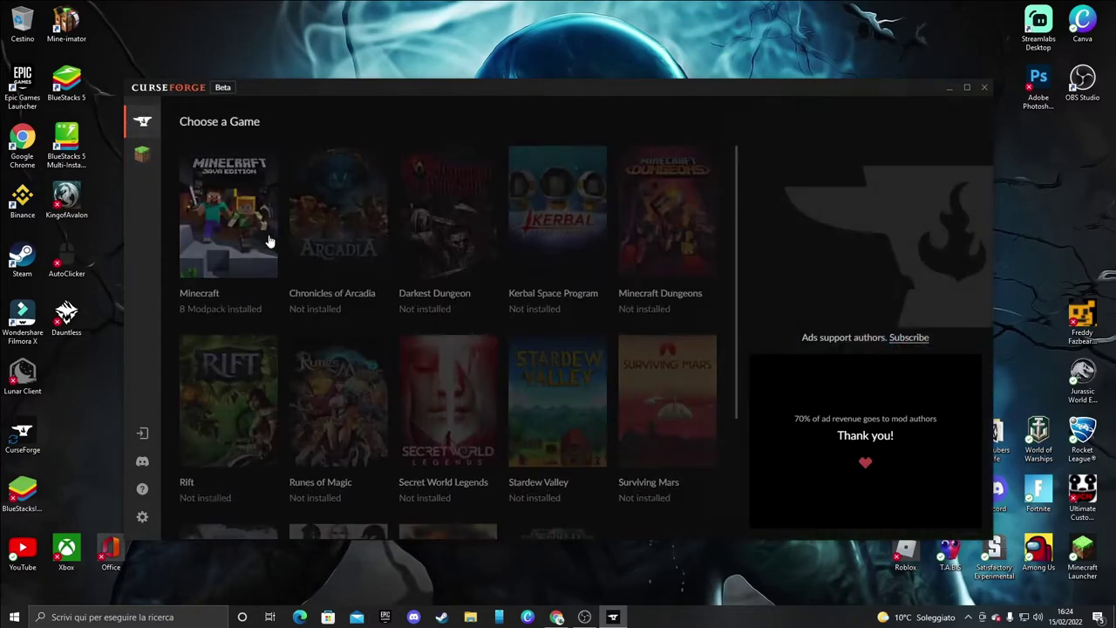
{"action": "left_click", "coordinate": [218, 248]}
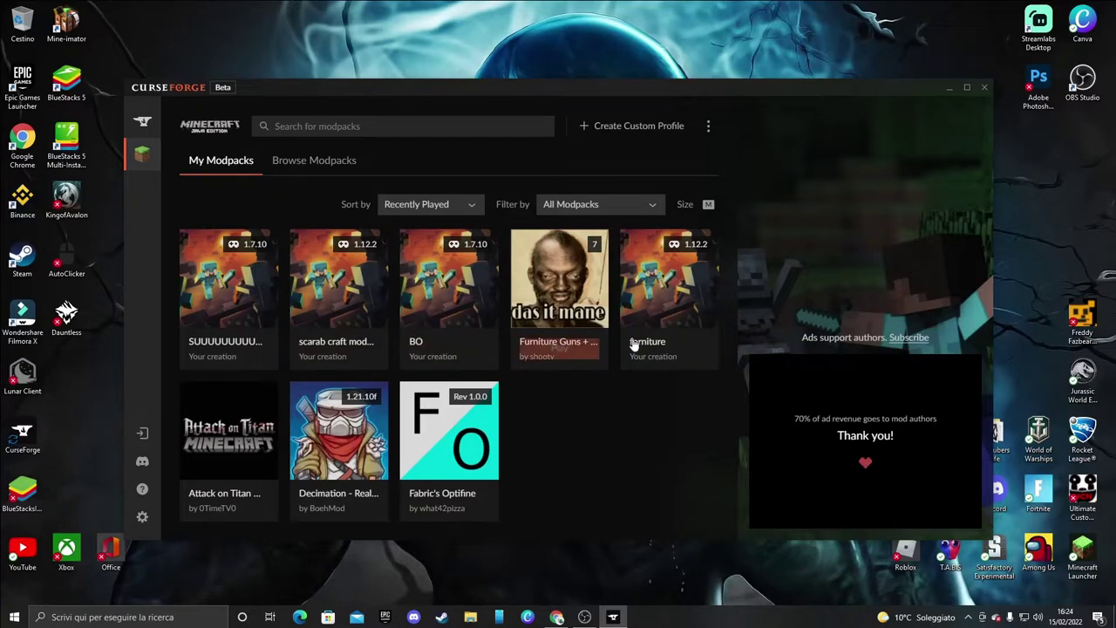
Examine the installed mods of the scarab craft modded and BO profiles and return to the modpack list
{"action": "left_click", "coordinate": [322, 287]}
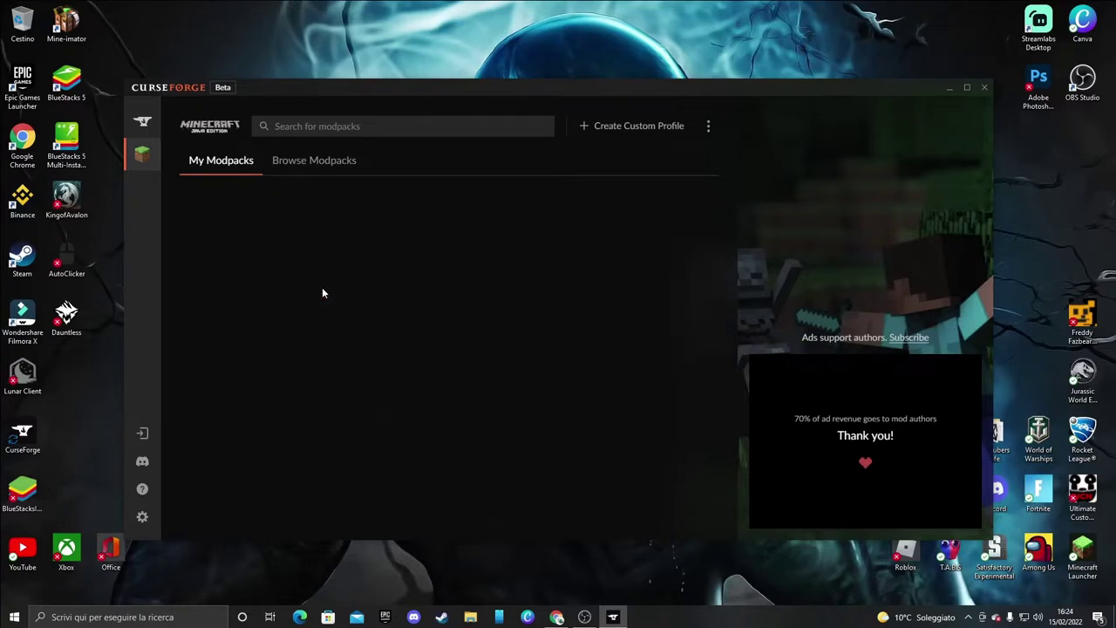
{"action": "scroll", "coordinate": [466, 453], "scroll_direction": "down", "scroll_amount": 5}
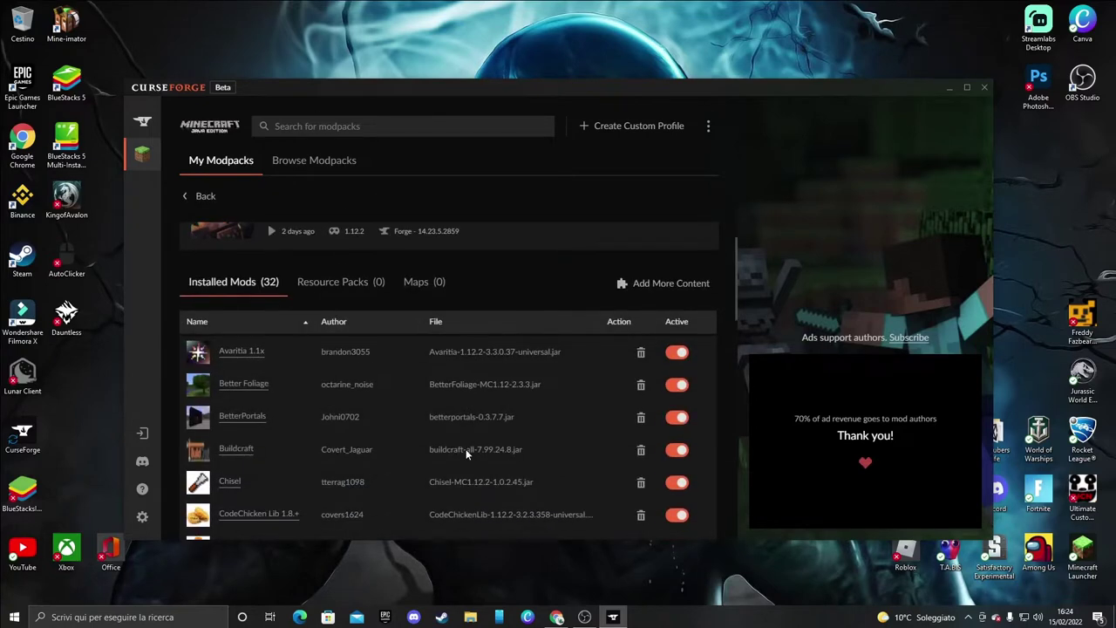
{"action": "scroll", "coordinate": [466, 454], "scroll_direction": "down", "scroll_amount": 5}
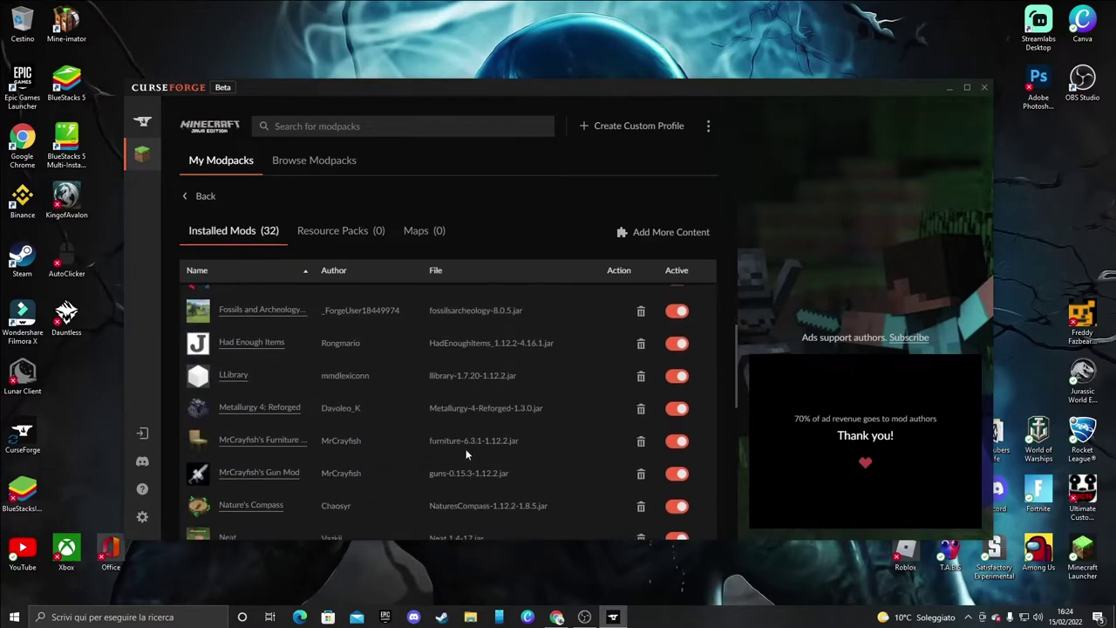
{"action": "scroll", "coordinate": [466, 453], "scroll_direction": "down", "scroll_amount": 5}
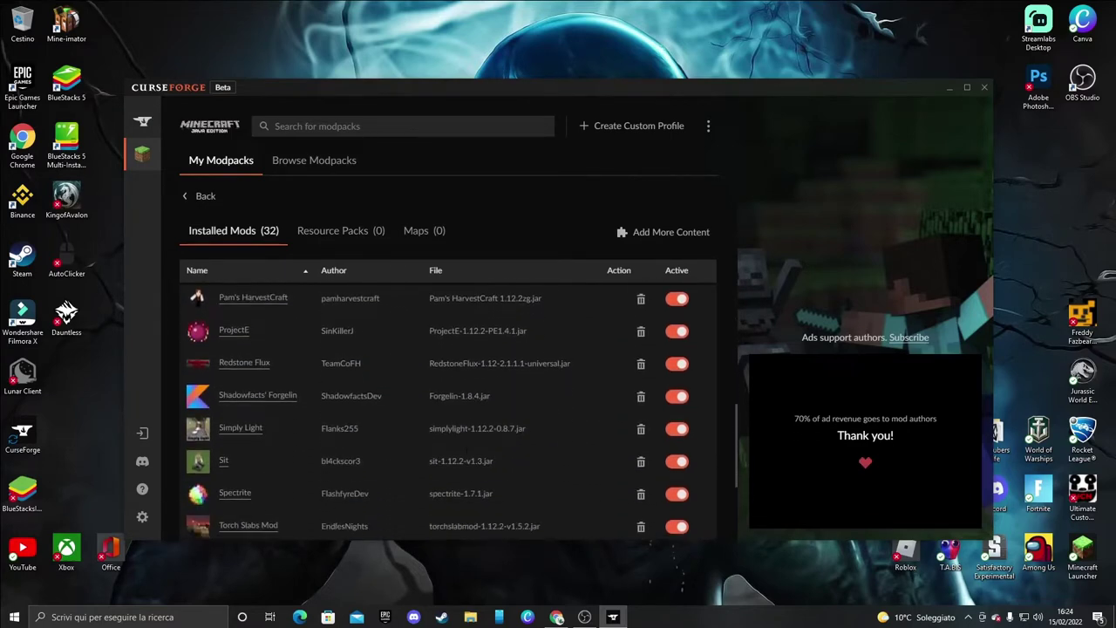
{"action": "scroll", "coordinate": [466, 453], "scroll_direction": "down", "scroll_amount": 2}
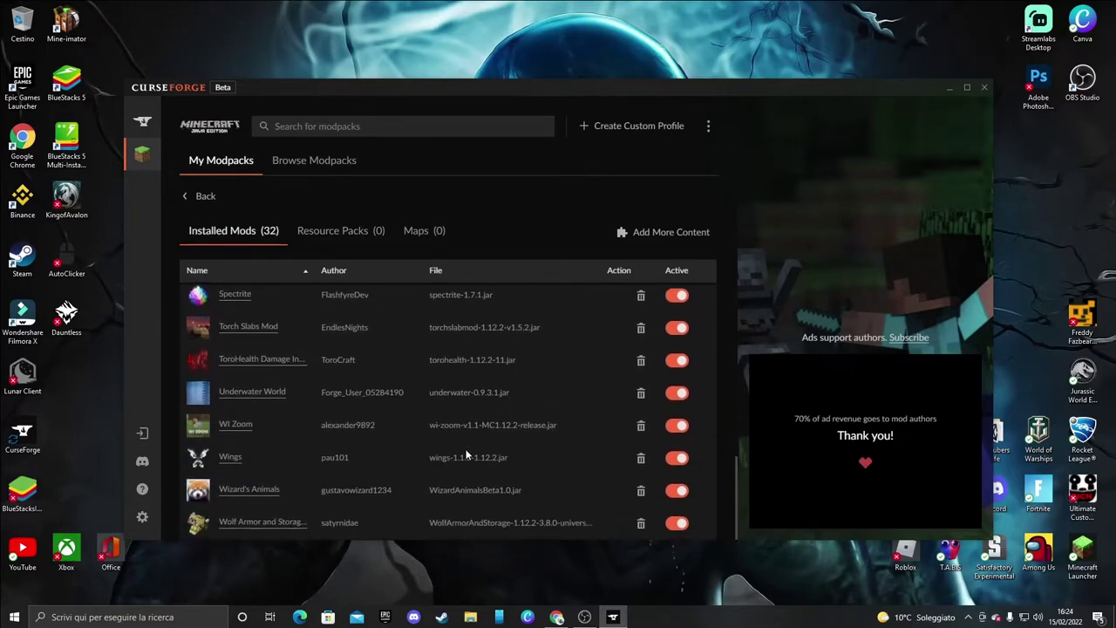
{"action": "scroll", "coordinate": [466, 454], "scroll_direction": "up", "scroll_amount": 15}
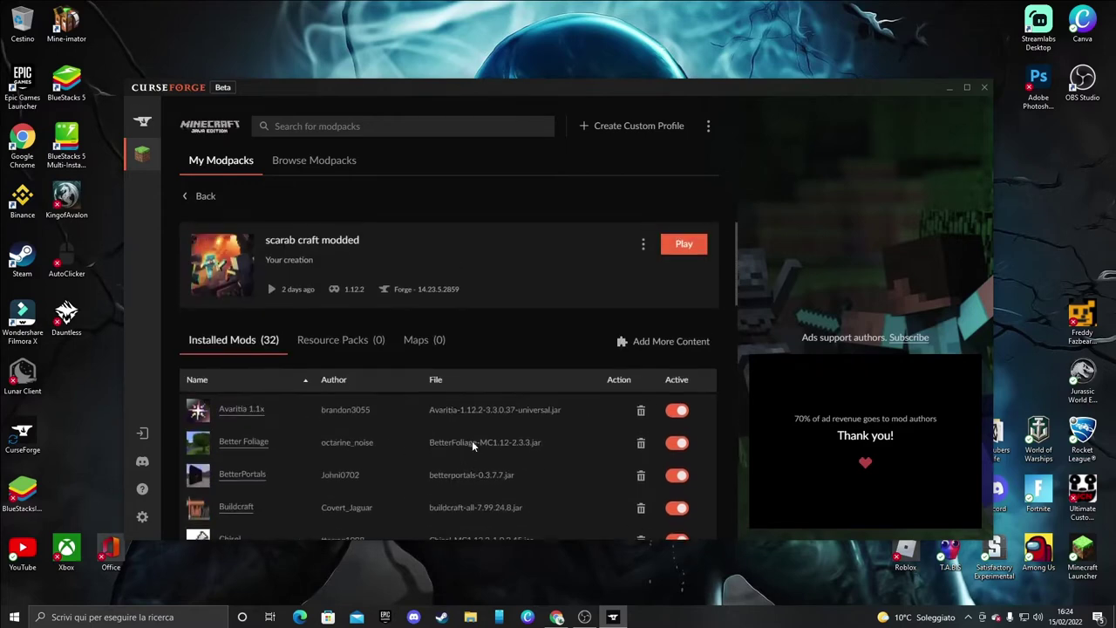
{"action": "left_click", "coordinate": [202, 196]}
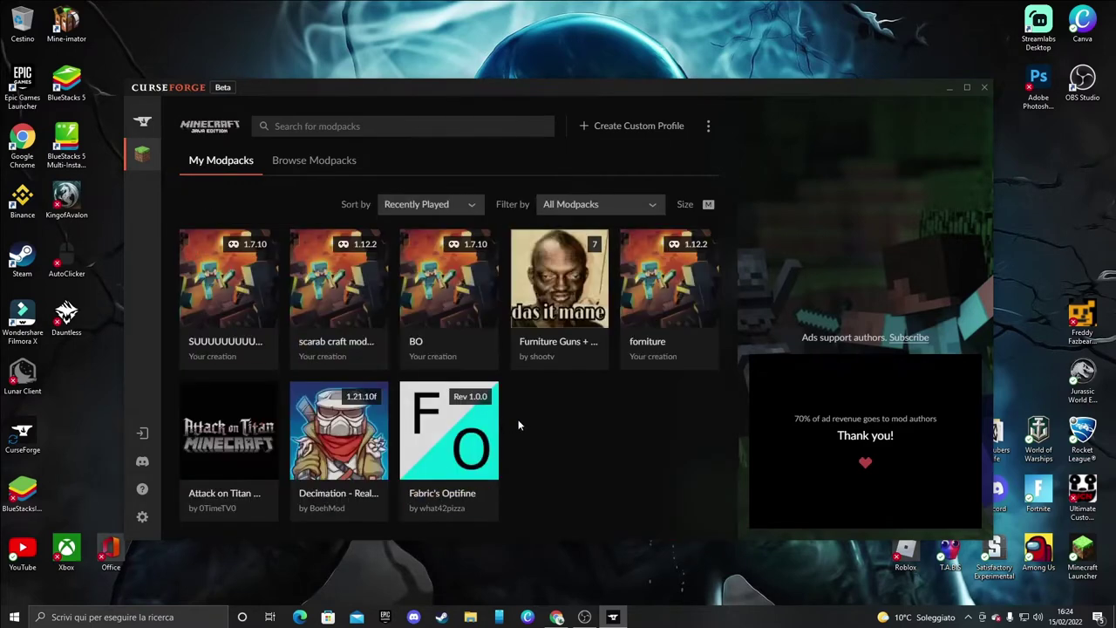
{"action": "left_click", "coordinate": [415, 332]}
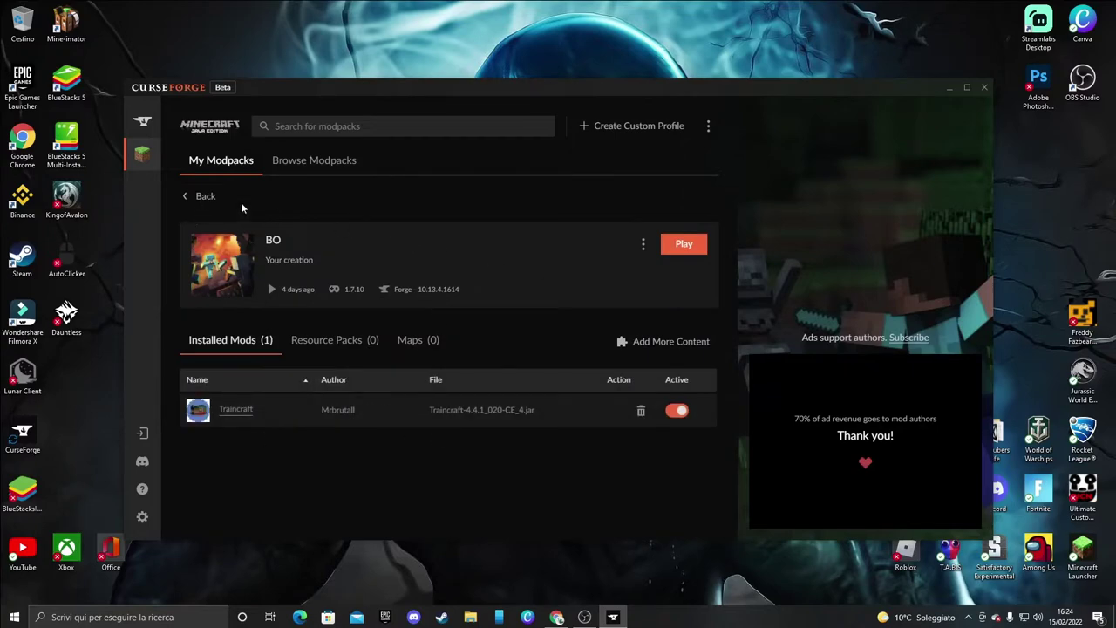
{"action": "left_click", "coordinate": [204, 196]}
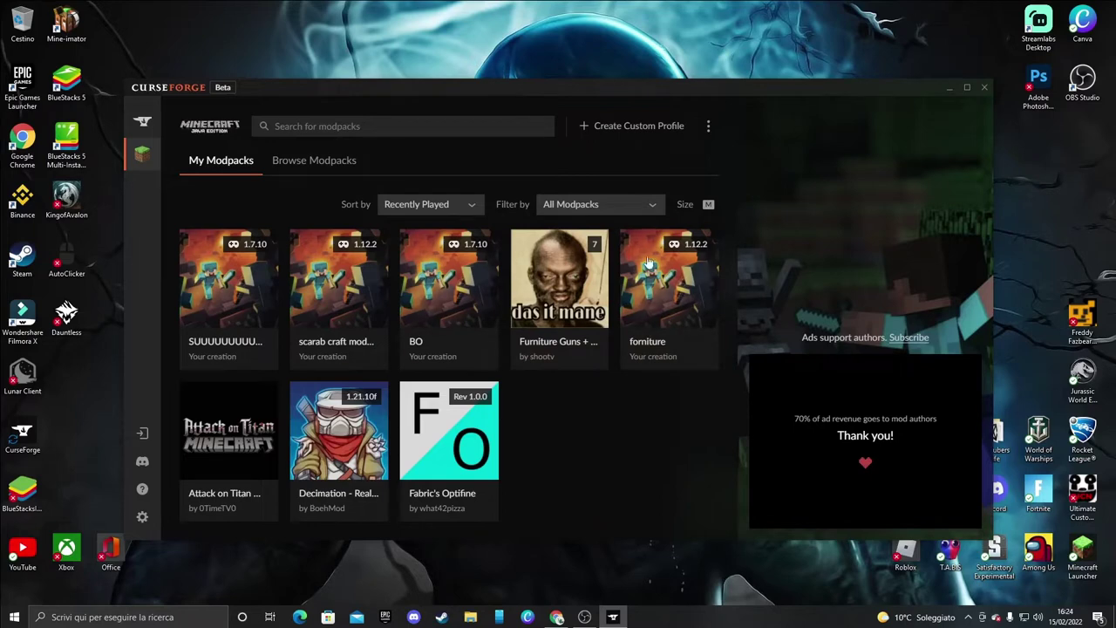
Start a new custom profile and set its image to the red character picture 26acb9c78e4b16da from the ImmaginiYoutube folder on drive D
{"action": "left_click", "coordinate": [652, 126]}
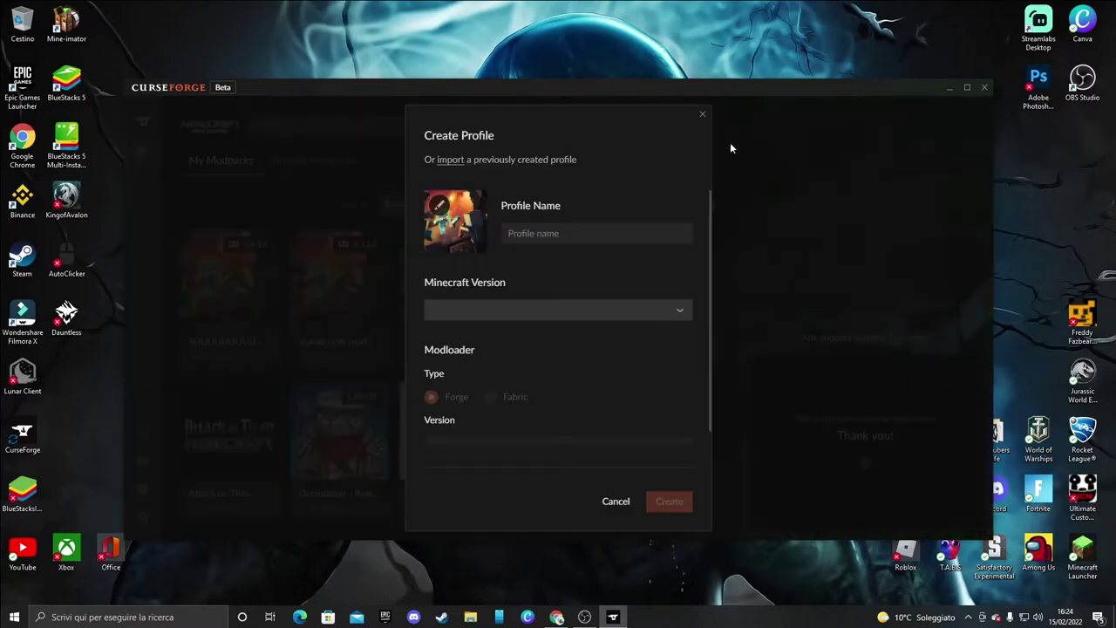
{"action": "left_click", "coordinate": [703, 116]}
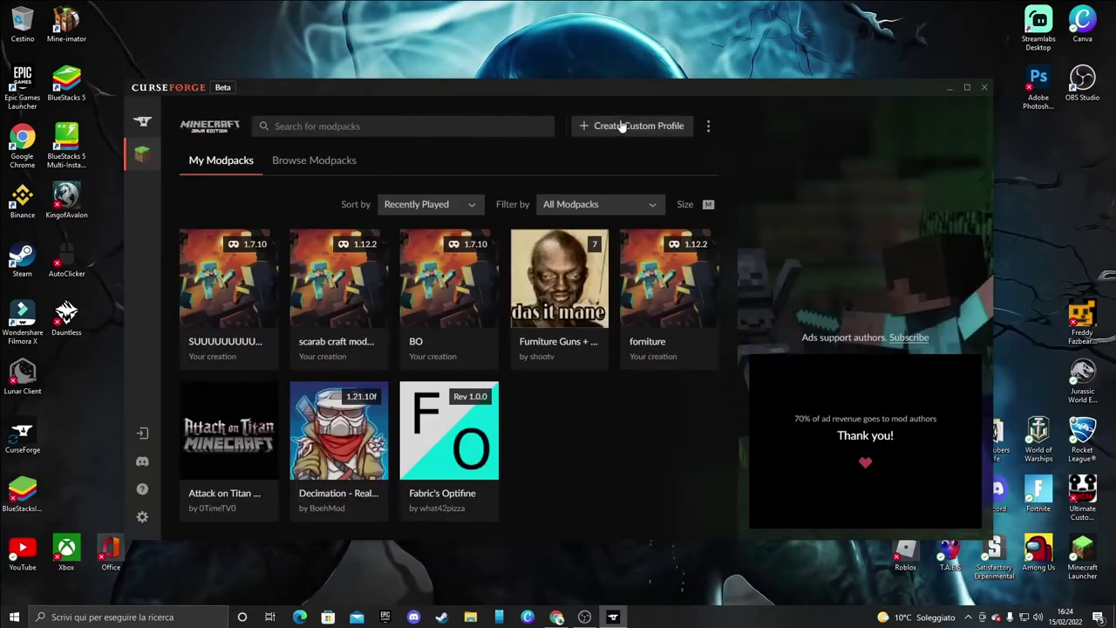
{"action": "left_click", "coordinate": [652, 128]}
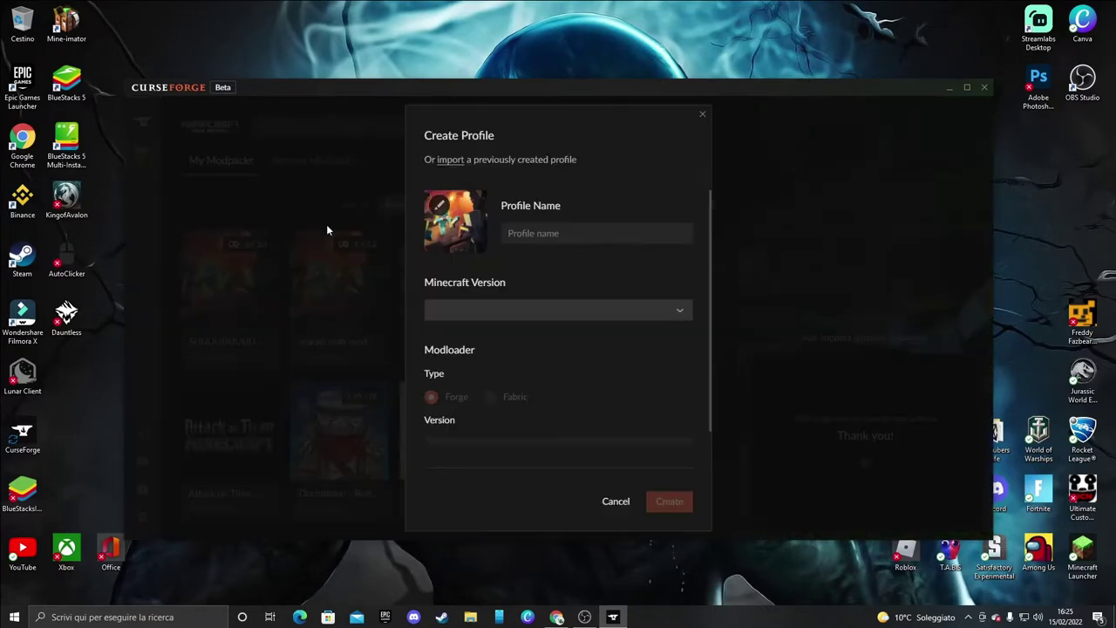
{"action": "left_click", "coordinate": [444, 204]}
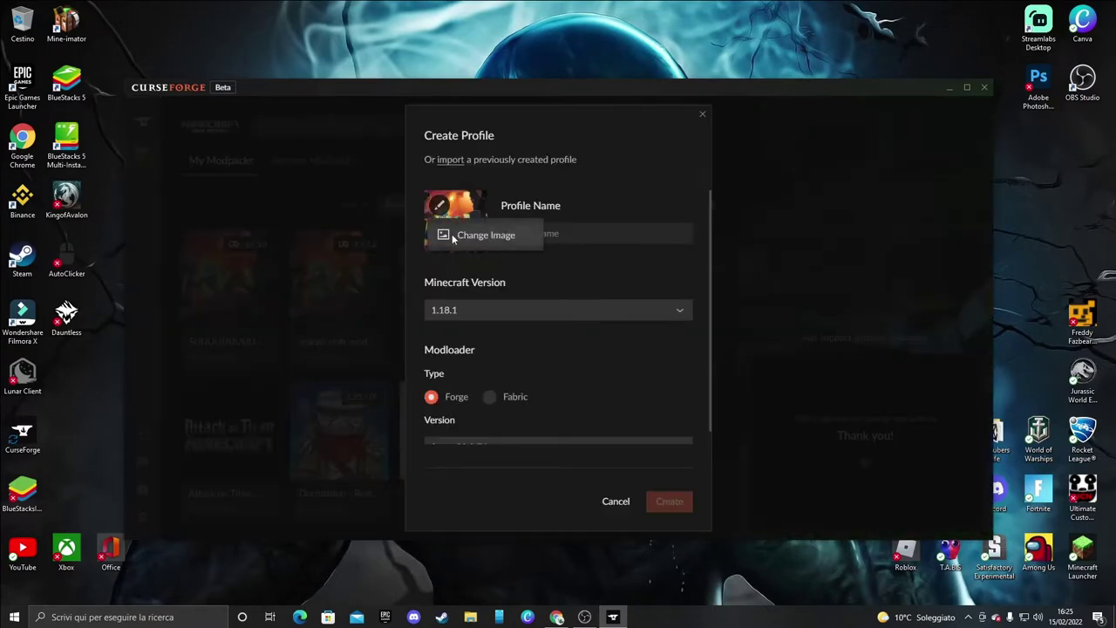
{"action": "left_click", "coordinate": [450, 233]}
{"action": "left_click", "coordinate": [183, 322]}
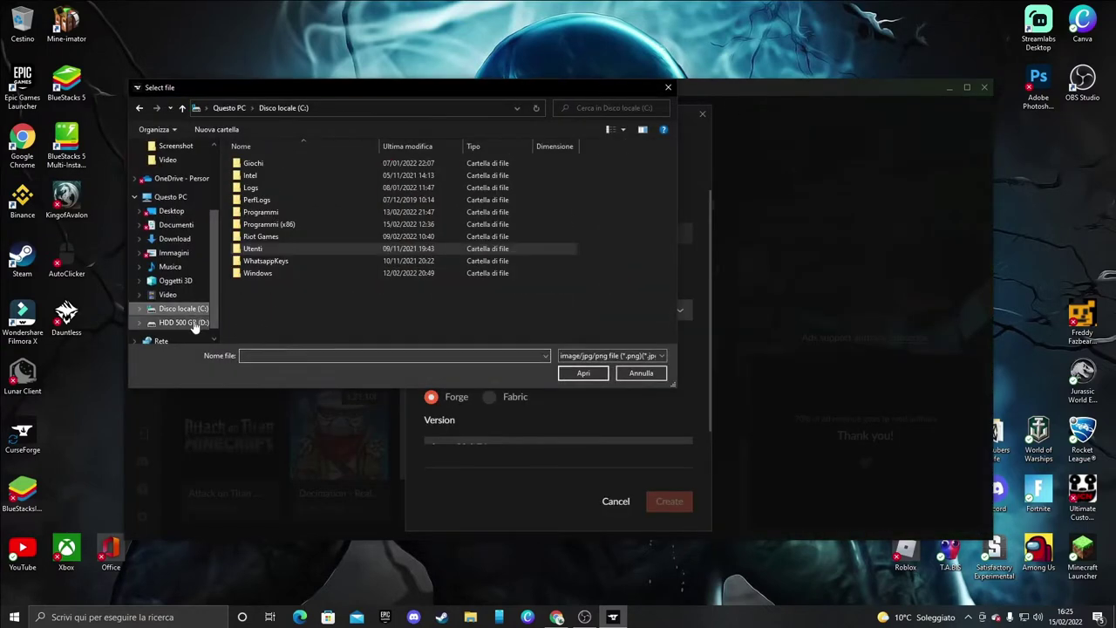
{"action": "double_click", "coordinate": [280, 213]}
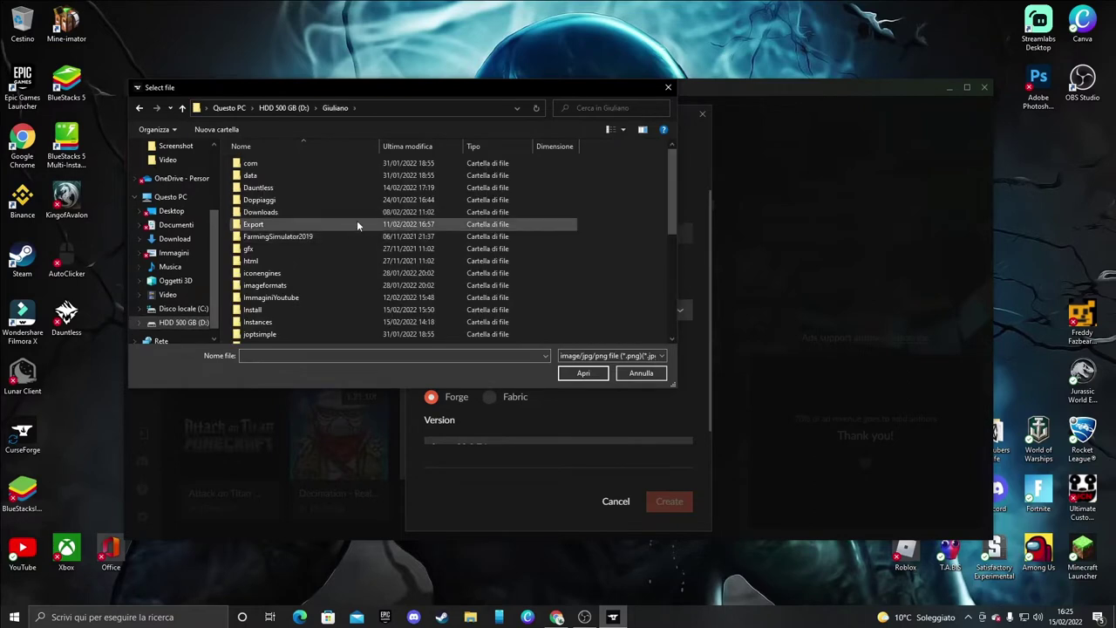
{"action": "double_click", "coordinate": [346, 296]}
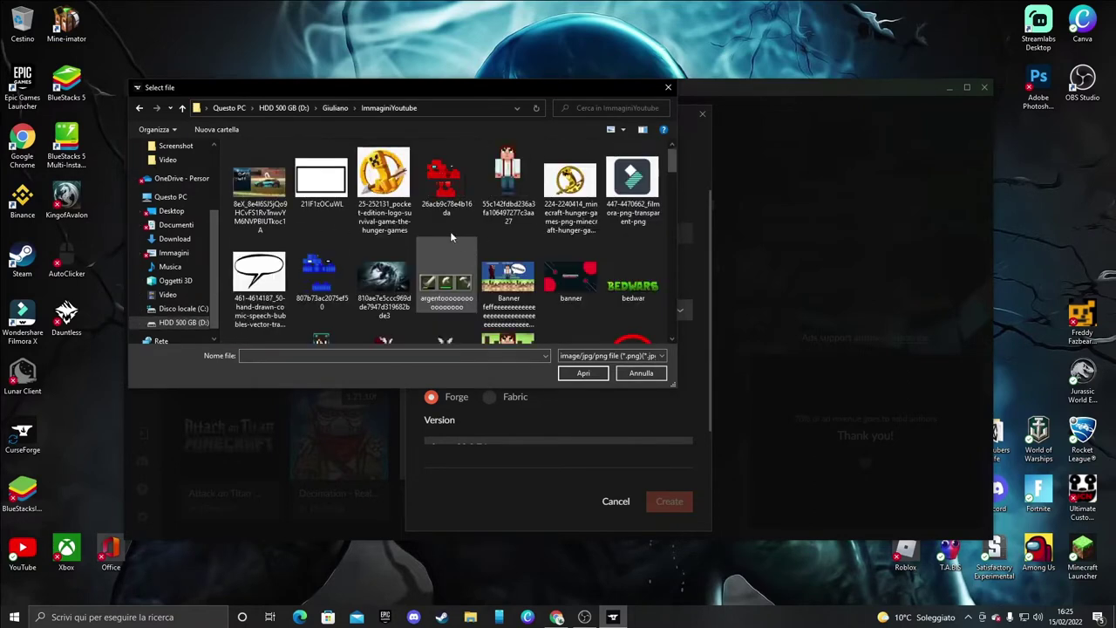
{"action": "left_click", "coordinate": [444, 179]}
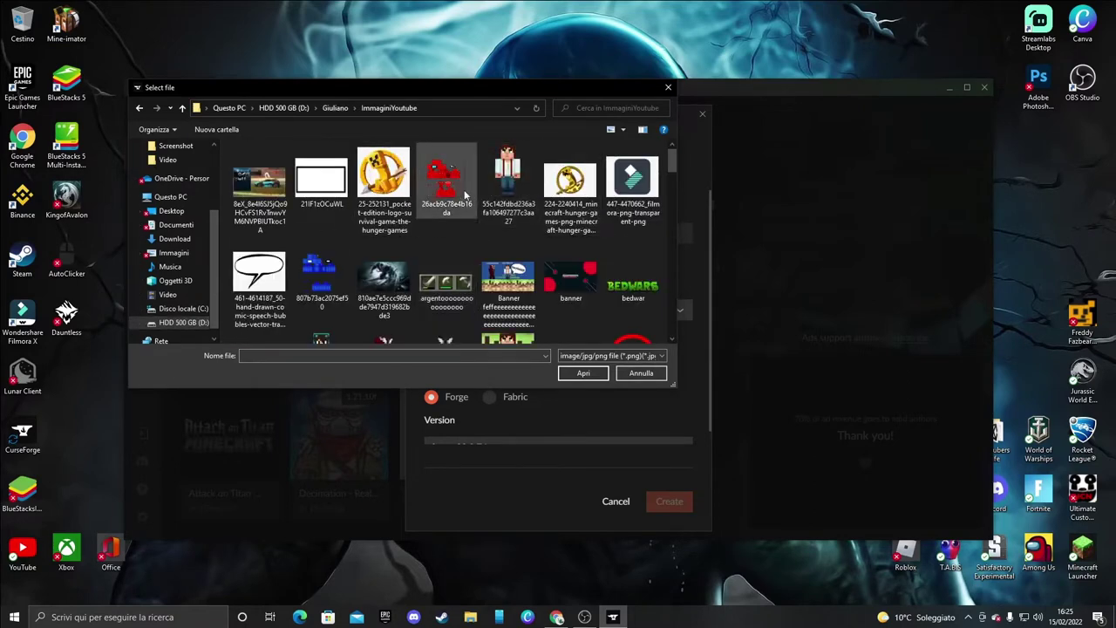
{"action": "double_click", "coordinate": [446, 184]}
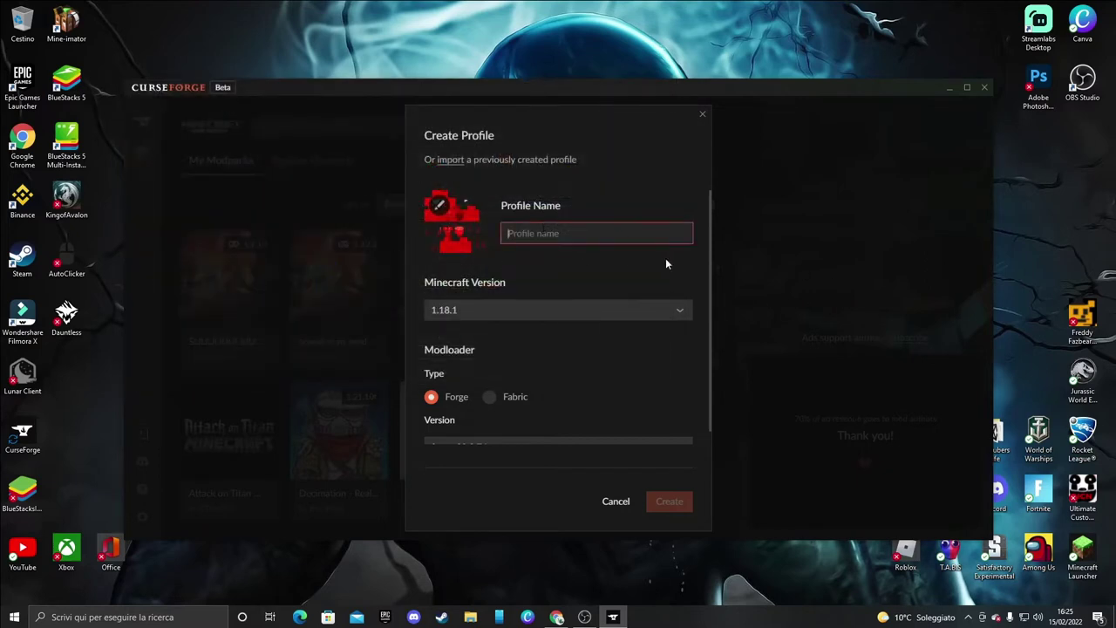
Name the profile Dnsfbuiesger and create it for Minecraft version 1.12.2 with the Forge modloader version forge-14.23.5.2859
{"action": "type", "text": "Dnsfbuiesger"}
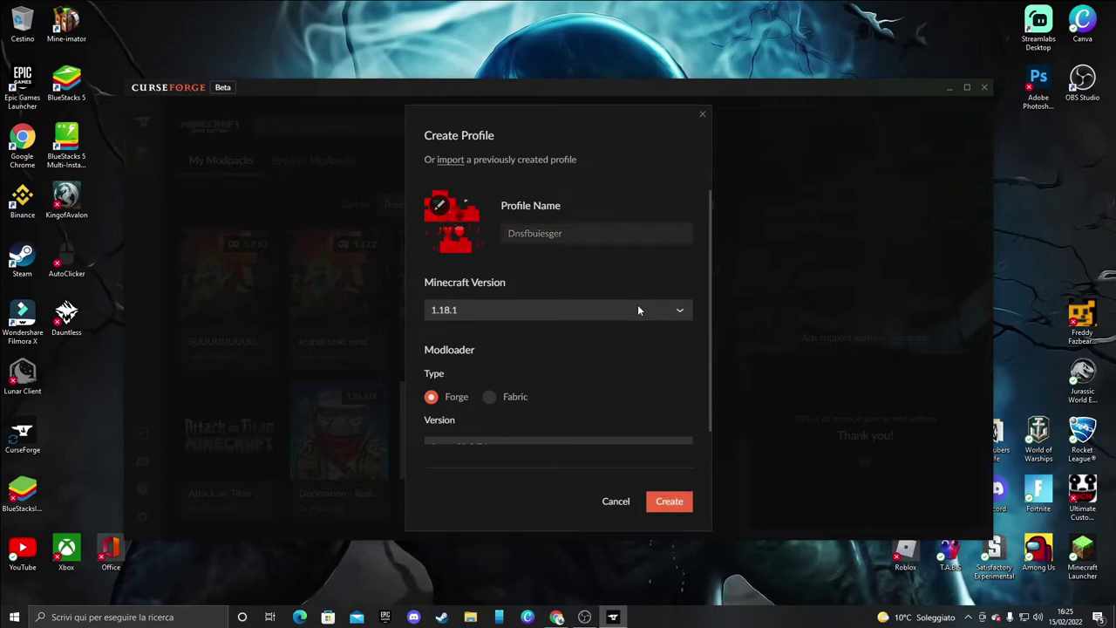
{"action": "left_click", "coordinate": [637, 308]}
{"action": "scroll", "coordinate": [580, 355], "scroll_direction": "down", "scroll_amount": 10}
{"action": "scroll", "coordinate": [582, 358], "scroll_direction": "up", "scroll_amount": 5}
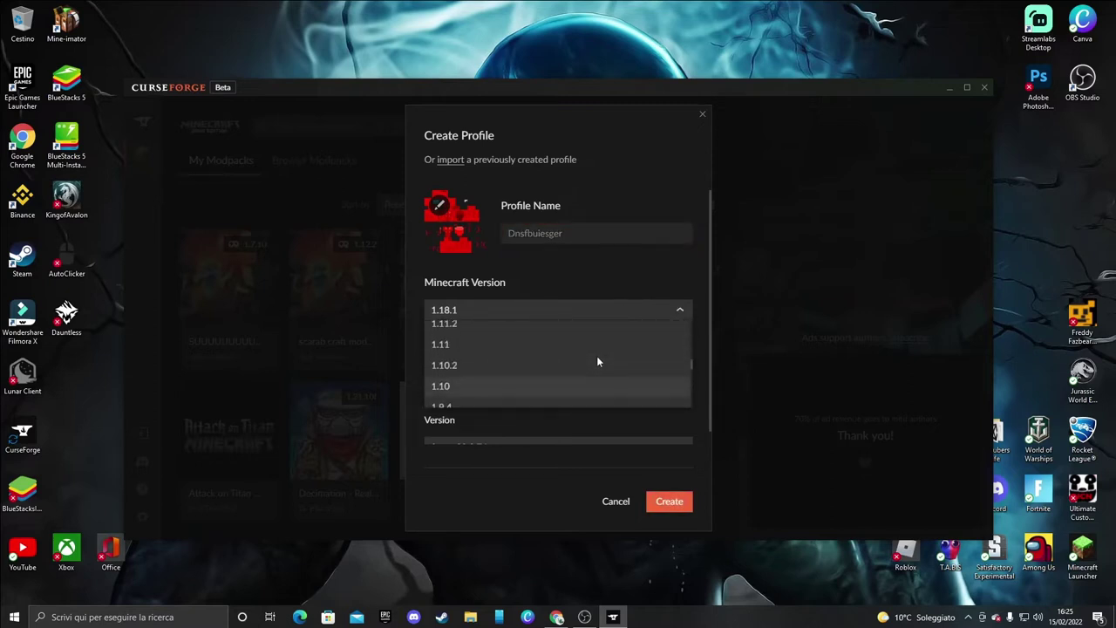
{"action": "scroll", "coordinate": [571, 342], "scroll_direction": "up", "scroll_amount": 1}
{"action": "left_click", "coordinate": [528, 328]}
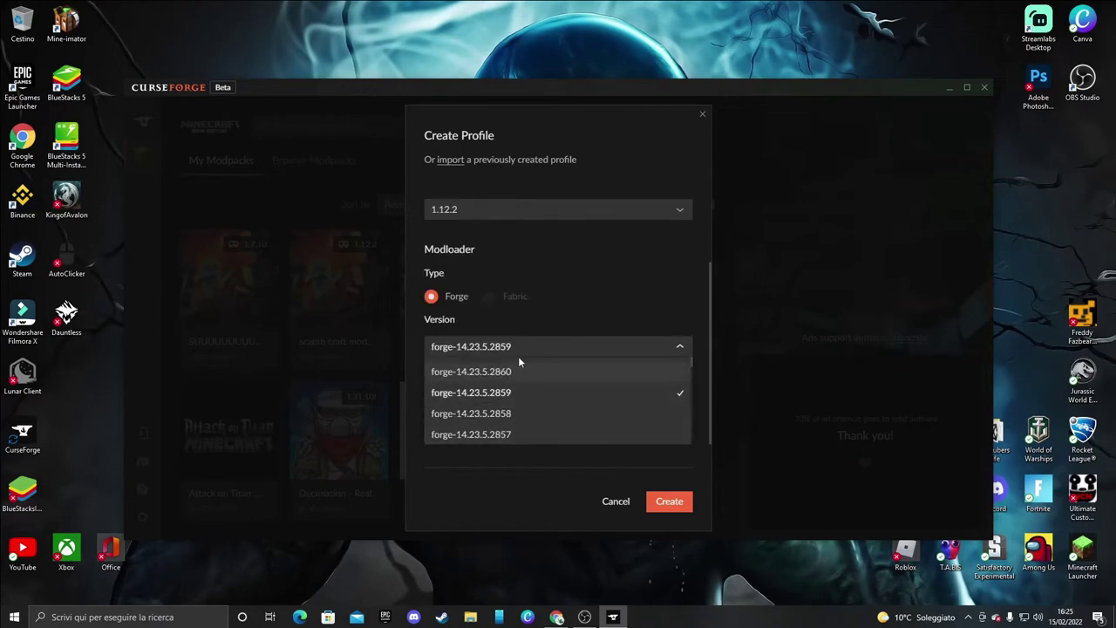
{"action": "left_click", "coordinate": [738, 423]}
{"action": "left_click", "coordinate": [683, 501]}
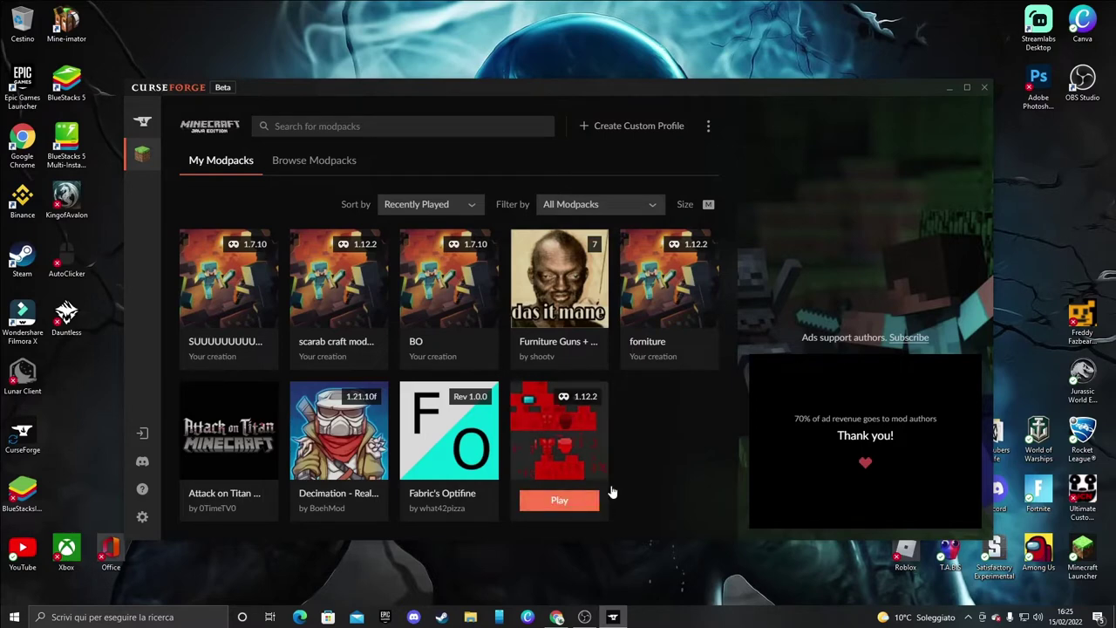
Open the Dnsfbuiesger profile and check its resource packs, maps and installed mods
{"action": "left_click", "coordinate": [562, 436]}
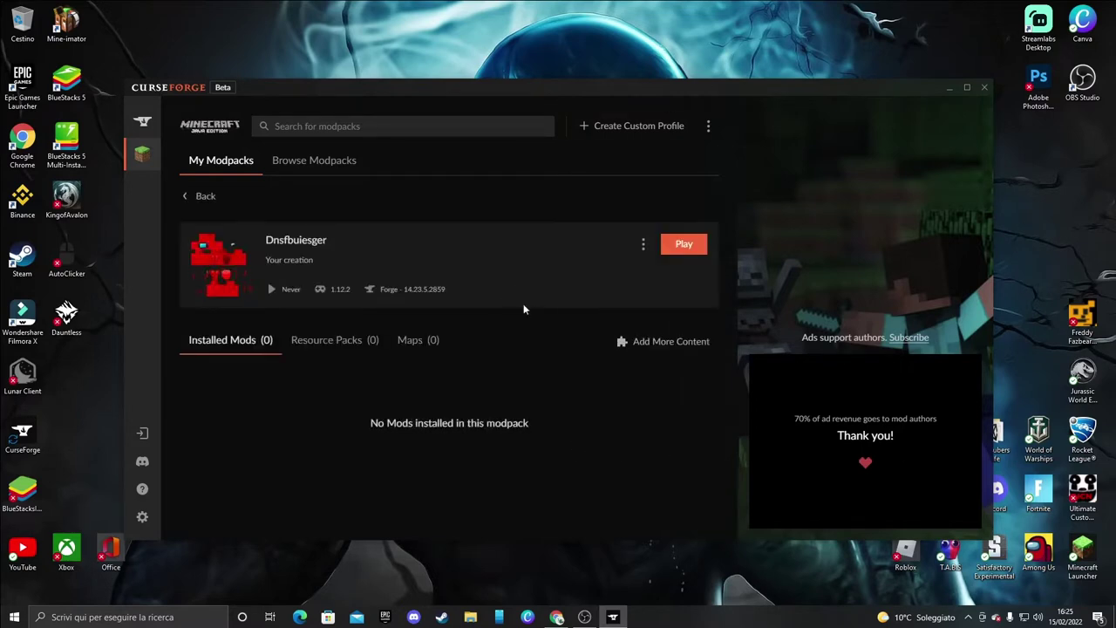
{"action": "left_click", "coordinate": [336, 340]}
{"action": "left_click", "coordinate": [434, 341]}
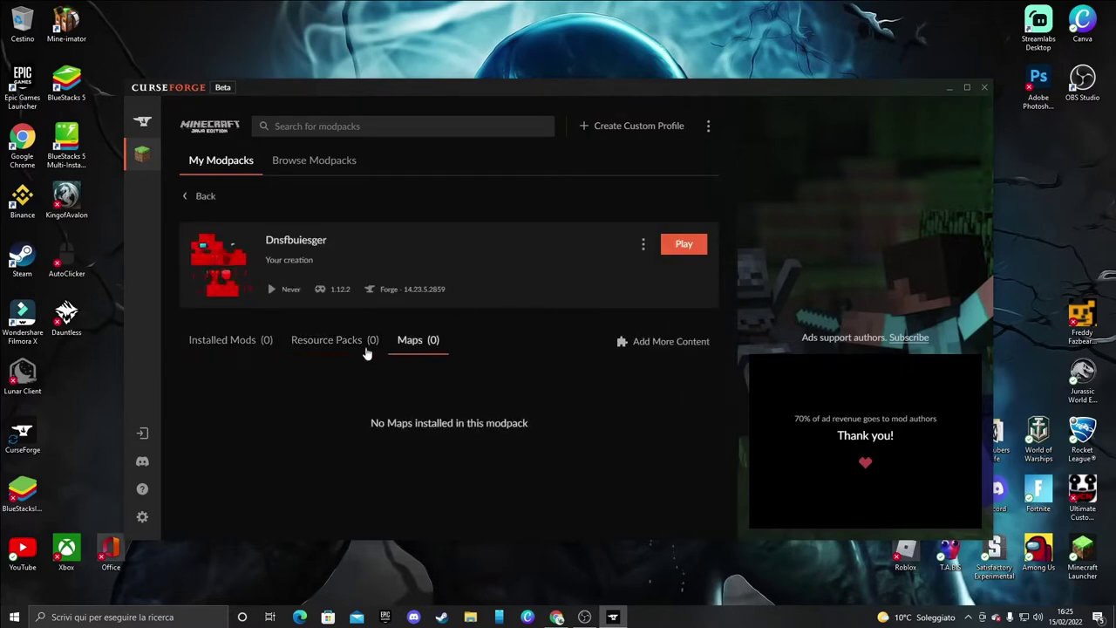
{"action": "left_click", "coordinate": [258, 342]}
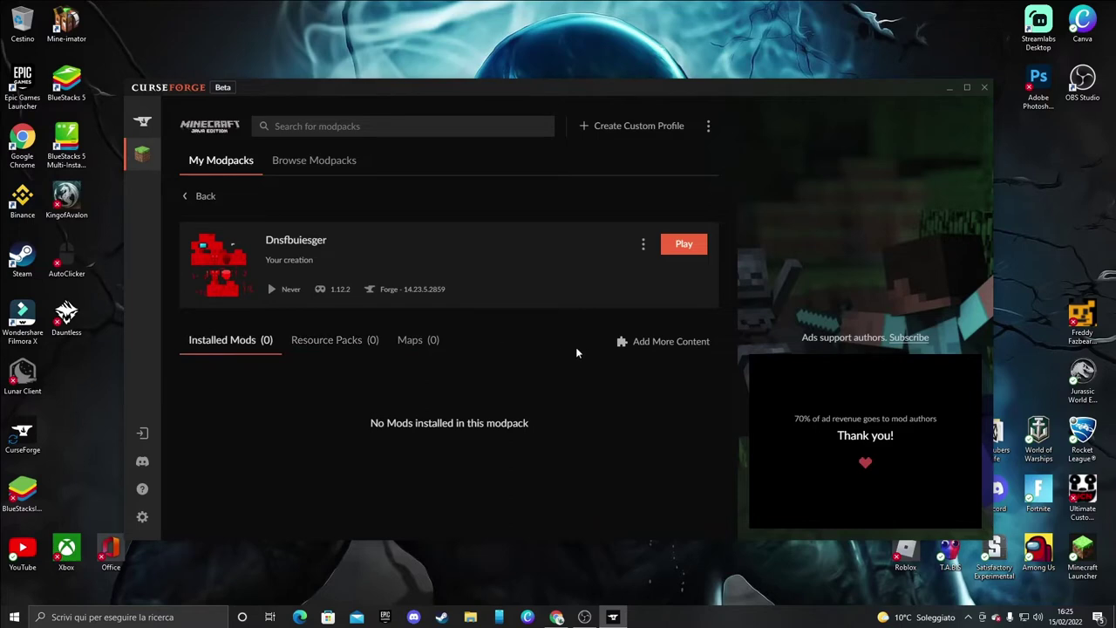
Browse the featured mods that can be added to the Dnsfbuiesger profile
{"action": "left_click", "coordinate": [641, 345]}
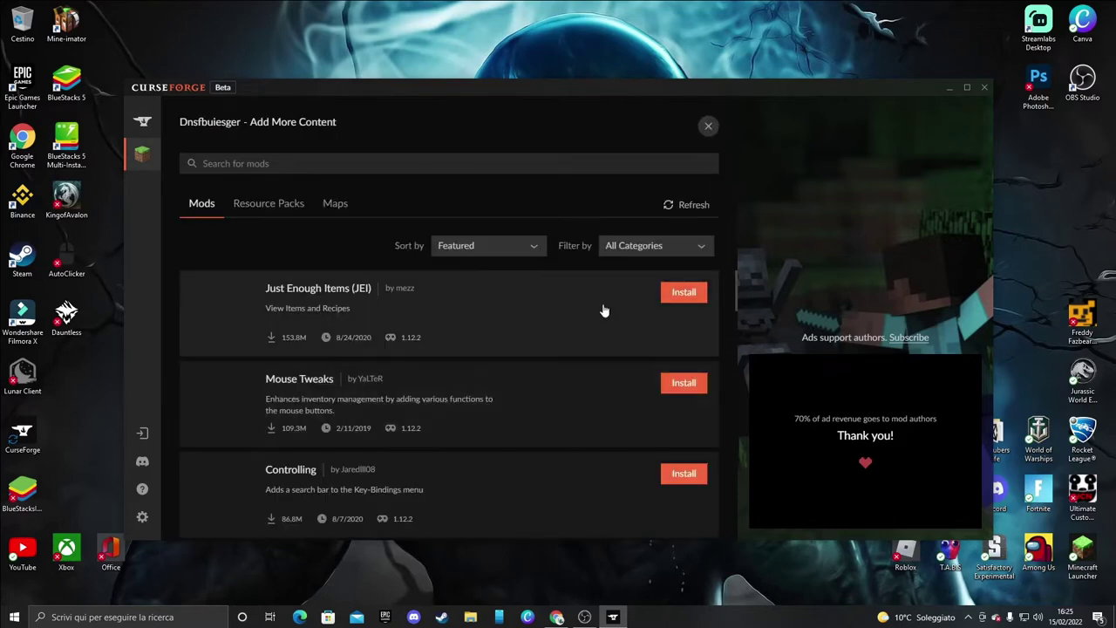
{"action": "scroll", "coordinate": [453, 360], "scroll_direction": "down", "scroll_amount": 5}
{"action": "scroll", "coordinate": [449, 360], "scroll_direction": "down", "scroll_amount": 5}
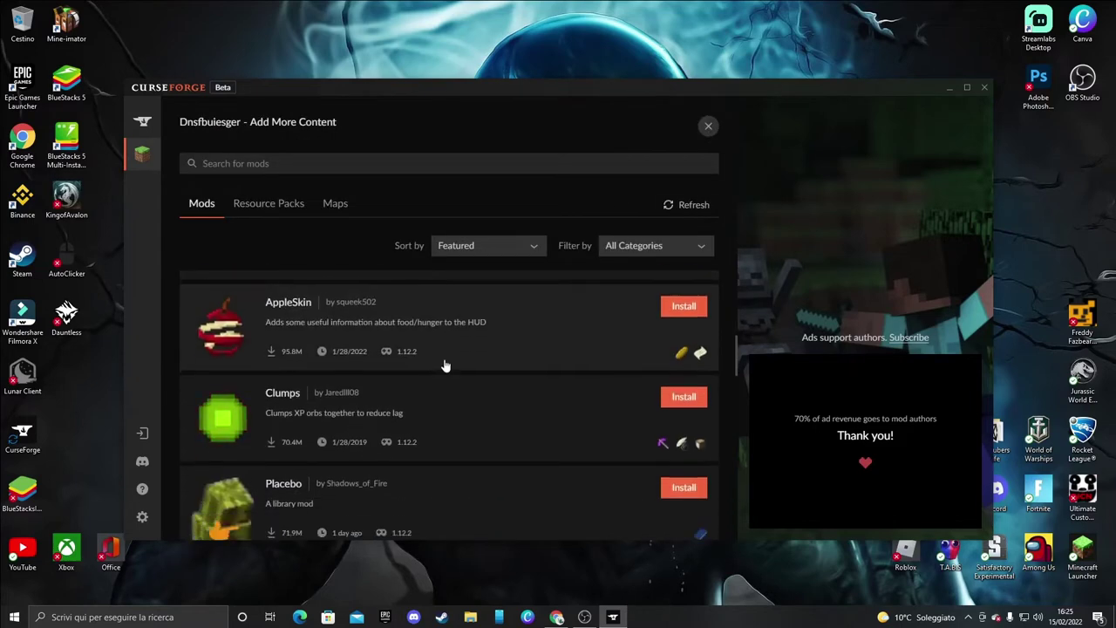
{"action": "scroll", "coordinate": [444, 362], "scroll_direction": "down", "scroll_amount": 5}
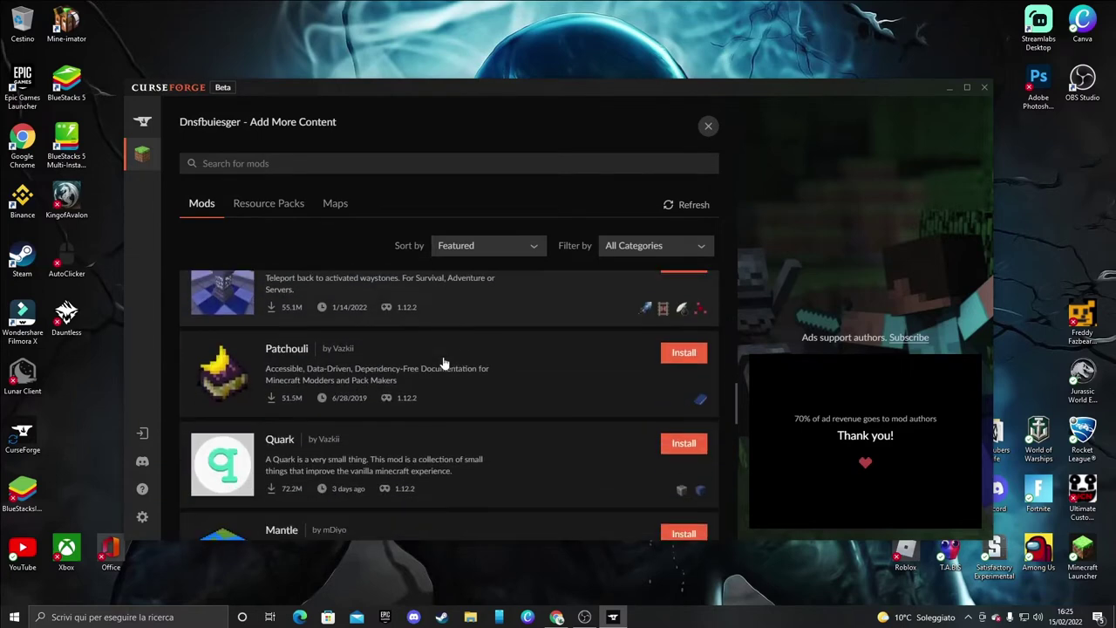
{"action": "scroll", "coordinate": [443, 358], "scroll_direction": "up", "scroll_amount": 7}
{"action": "scroll", "coordinate": [415, 339], "scroll_direction": "up", "scroll_amount": 8}
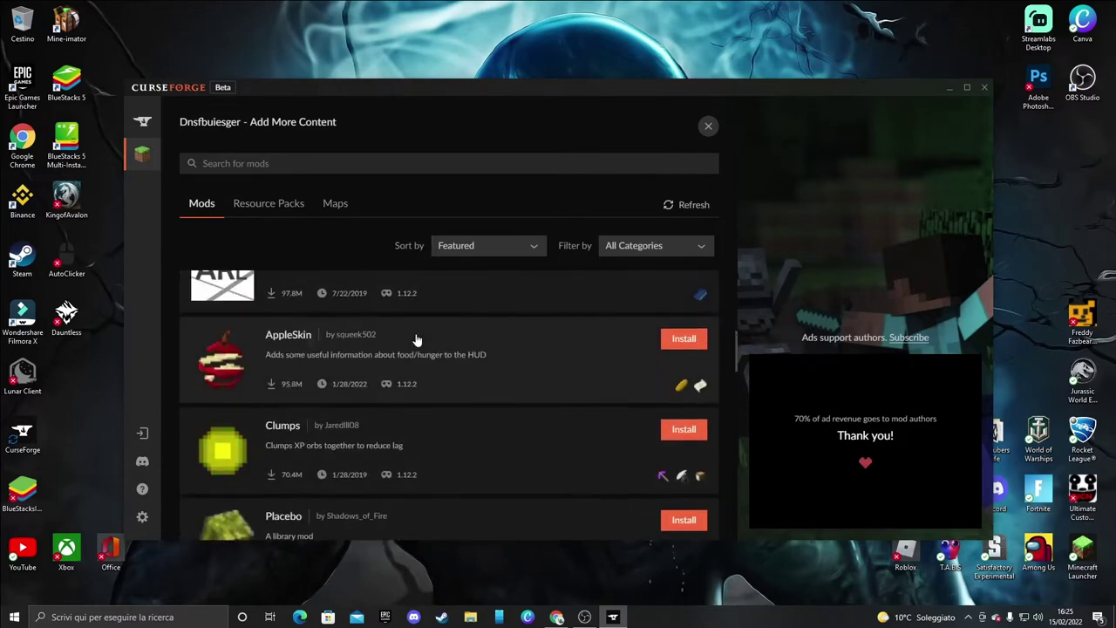
{"action": "scroll", "coordinate": [411, 339], "scroll_direction": "down", "scroll_amount": 8}
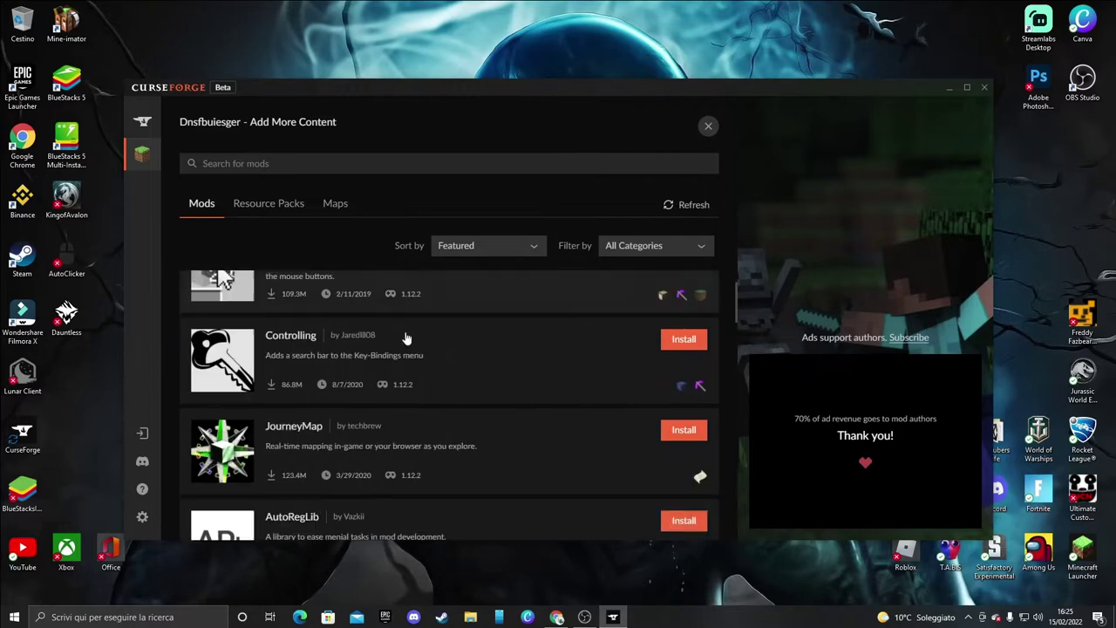
{"action": "scroll", "coordinate": [378, 341], "scroll_direction": "down", "scroll_amount": 6}
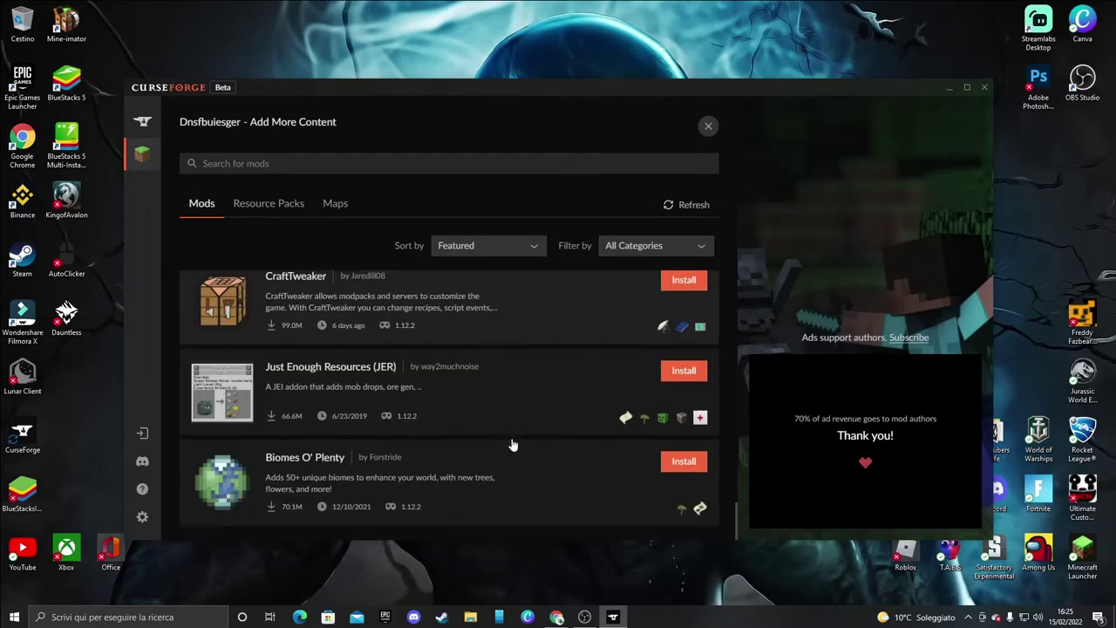
{"action": "scroll", "coordinate": [324, 455], "scroll_direction": "down", "scroll_amount": 2}
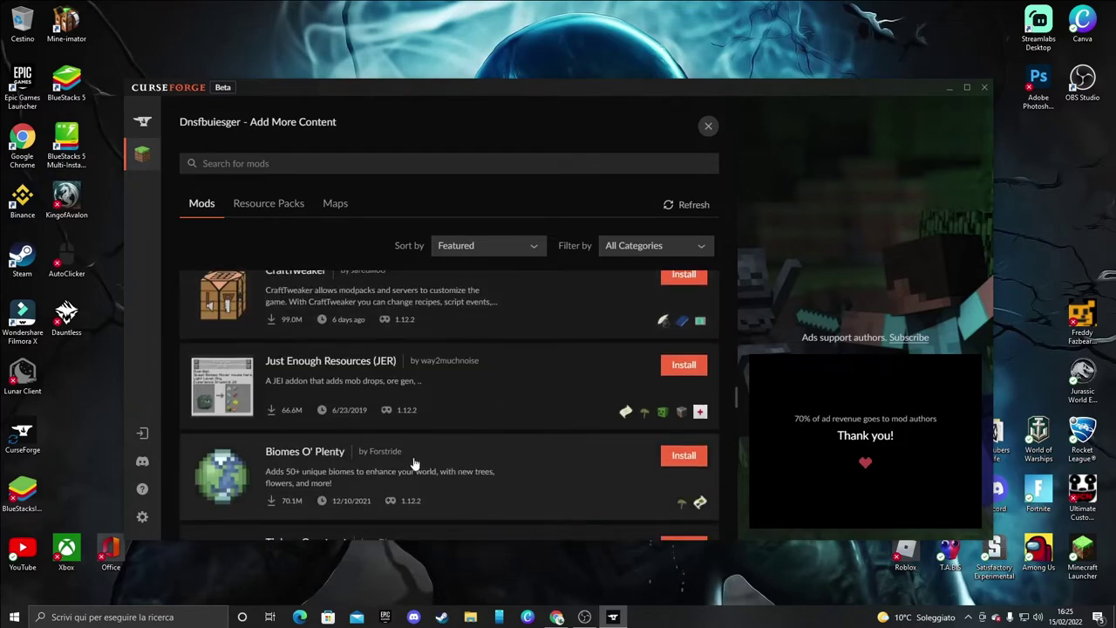
{"action": "scroll", "coordinate": [419, 452], "scroll_direction": "down", "scroll_amount": 4}
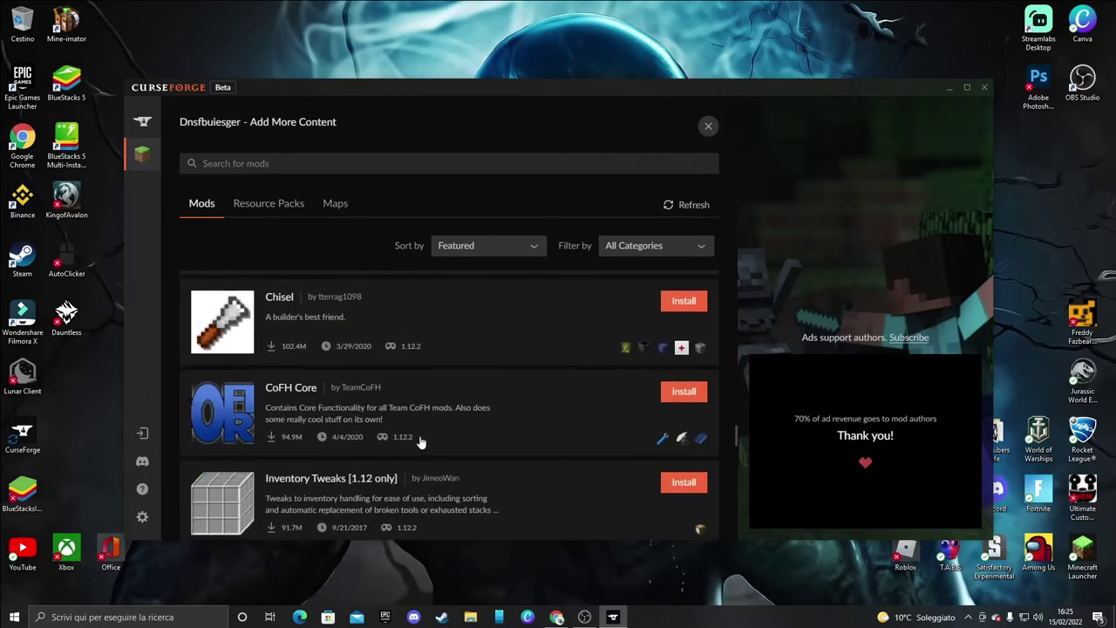
{"action": "scroll", "coordinate": [422, 429], "scroll_direction": "down", "scroll_amount": 4}
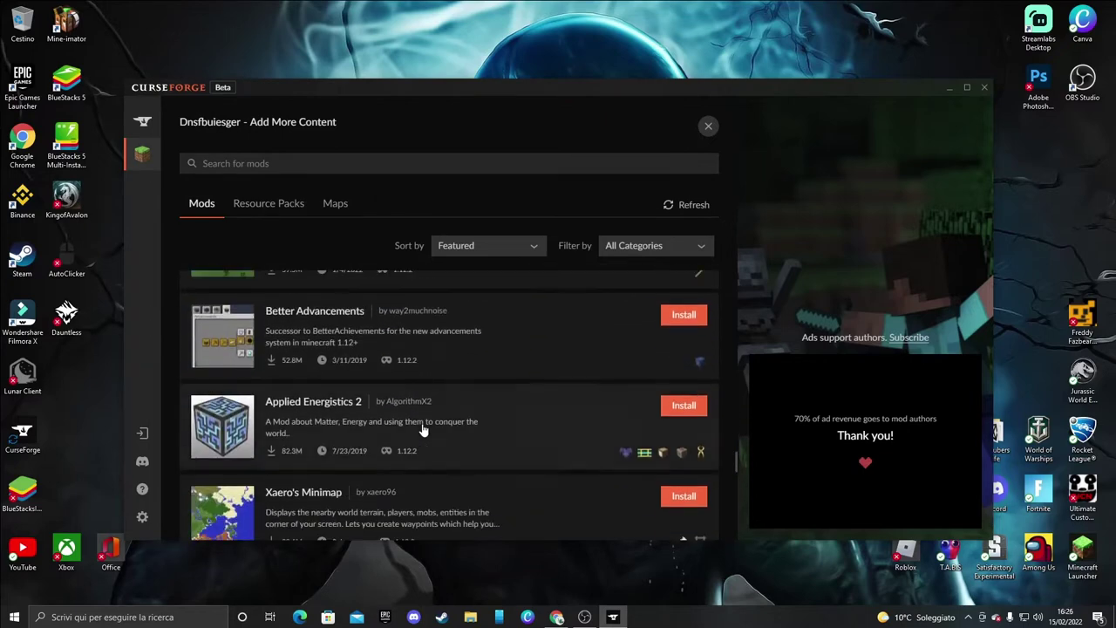
{"action": "scroll", "coordinate": [422, 429], "scroll_direction": "down", "scroll_amount": 2}
{"action": "scroll", "coordinate": [422, 429], "scroll_direction": "down", "scroll_amount": 2}
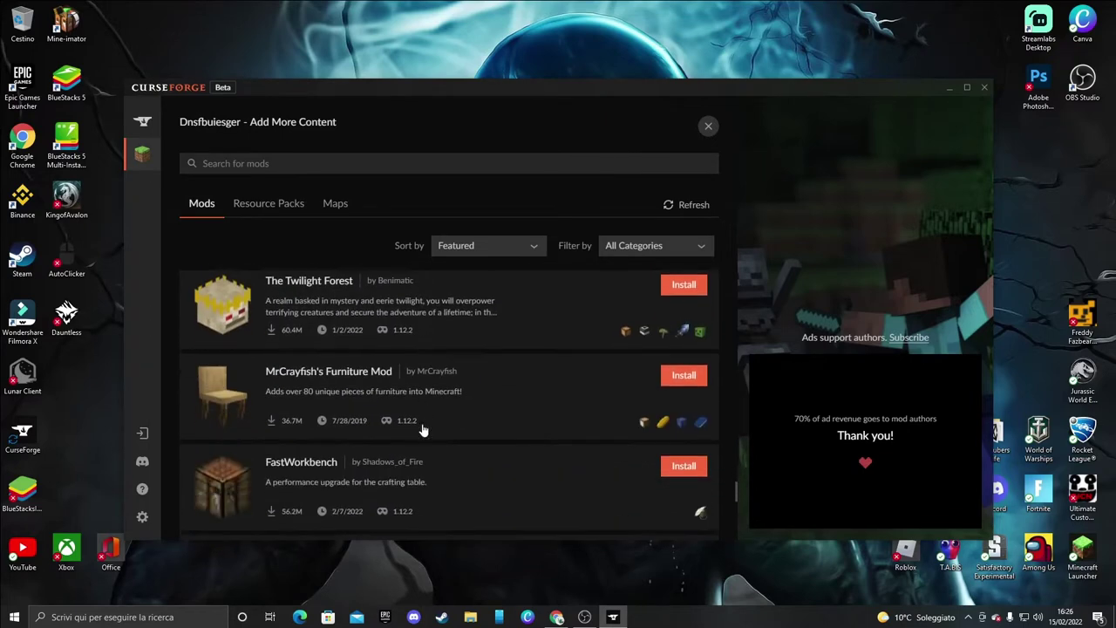
{"action": "scroll", "coordinate": [422, 429], "scroll_direction": "down", "scroll_amount": 4}
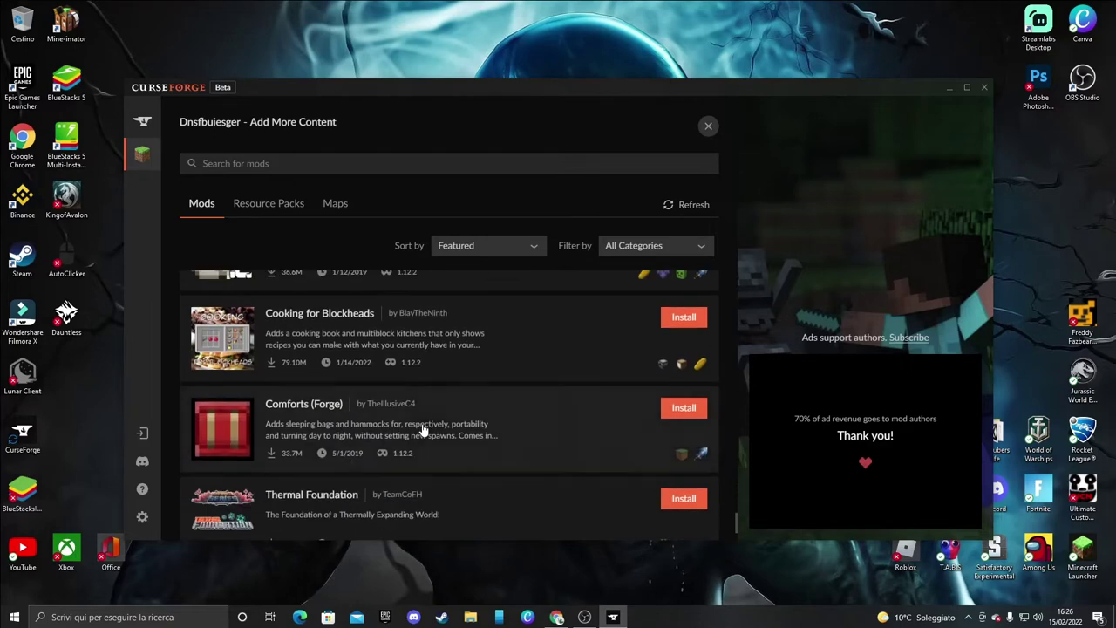
{"action": "scroll", "coordinate": [422, 428], "scroll_direction": "down", "scroll_amount": 4}
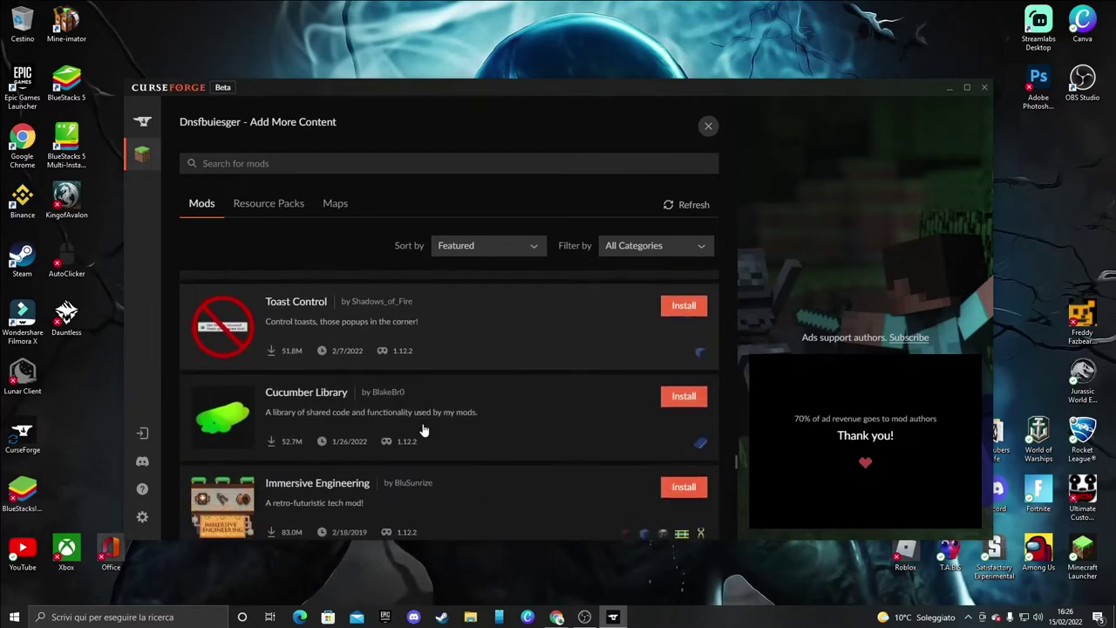
{"action": "scroll", "coordinate": [422, 429], "scroll_direction": "down", "scroll_amount": 4}
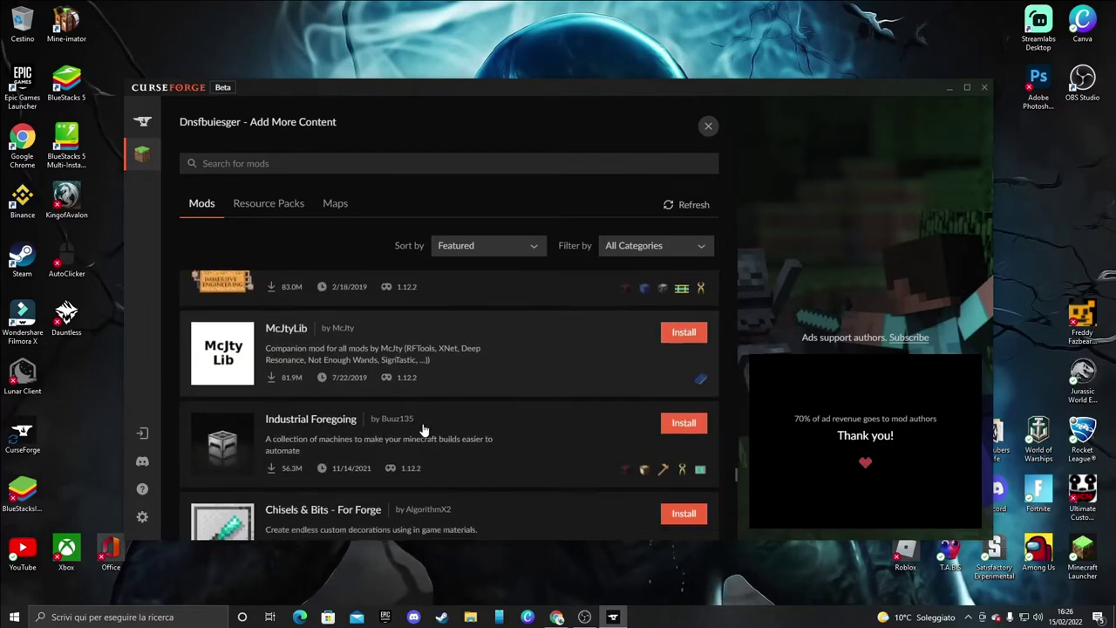
{"action": "scroll", "coordinate": [421, 429], "scroll_direction": "down", "scroll_amount": 6}
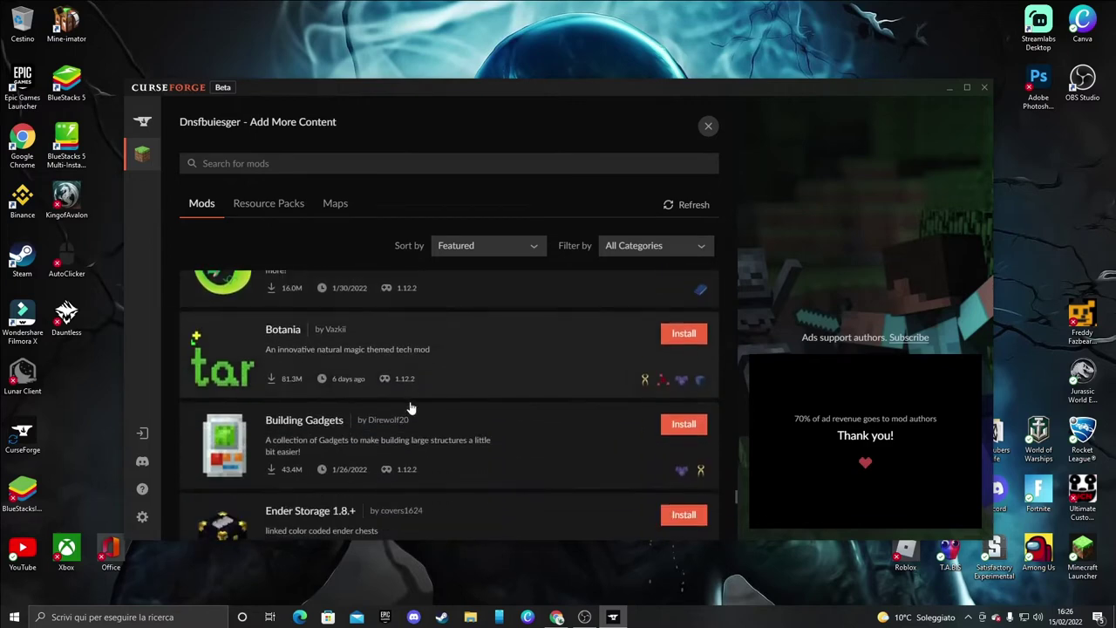
{"action": "scroll", "coordinate": [411, 408], "scroll_direction": "down", "scroll_amount": 3}
Review the overview of the Neat mod by Vazkii and install it in the Dnsfbuiesger profile
{"action": "left_click", "coordinate": [449, 431]}
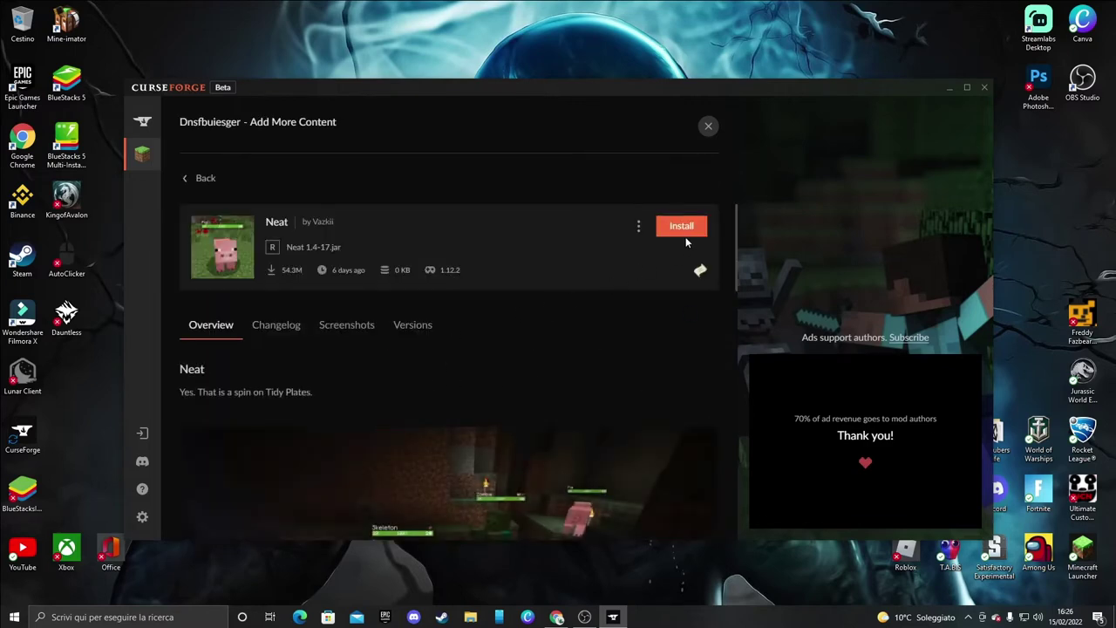
{"action": "scroll", "coordinate": [398, 291], "scroll_direction": "down", "scroll_amount": 2}
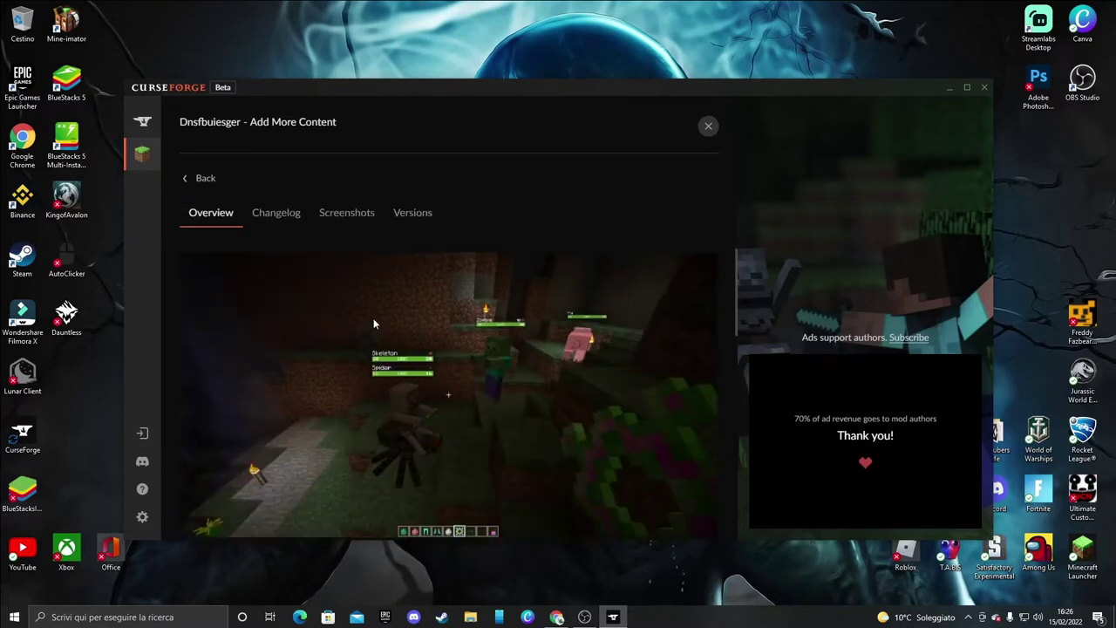
{"action": "scroll", "coordinate": [511, 315], "scroll_direction": "up", "scroll_amount": 2}
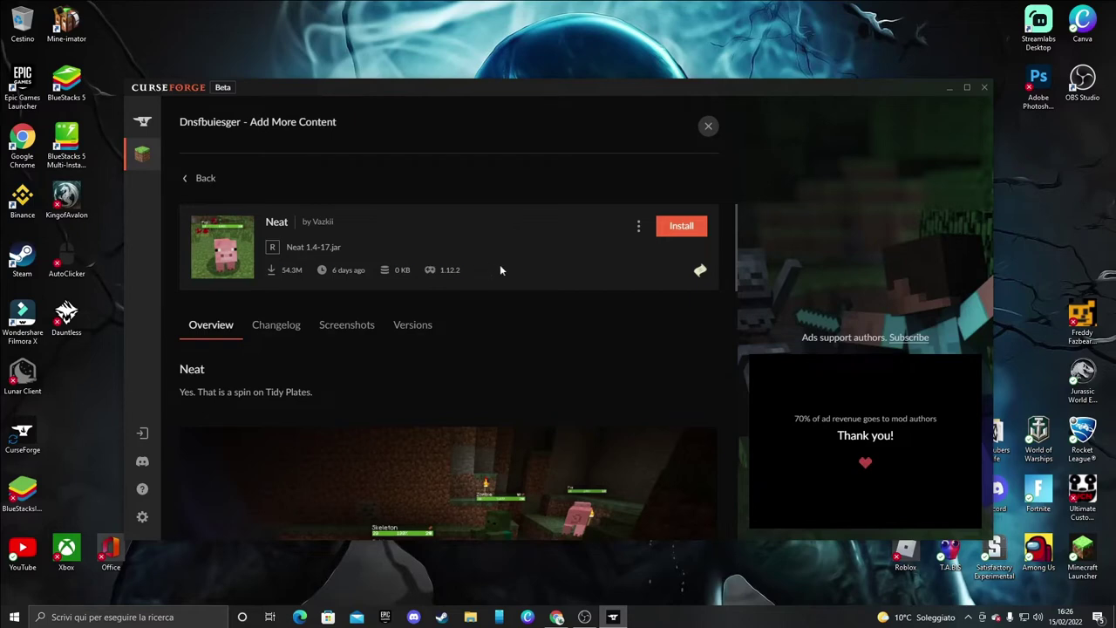
{"action": "triple_click", "coordinate": [475, 274]}
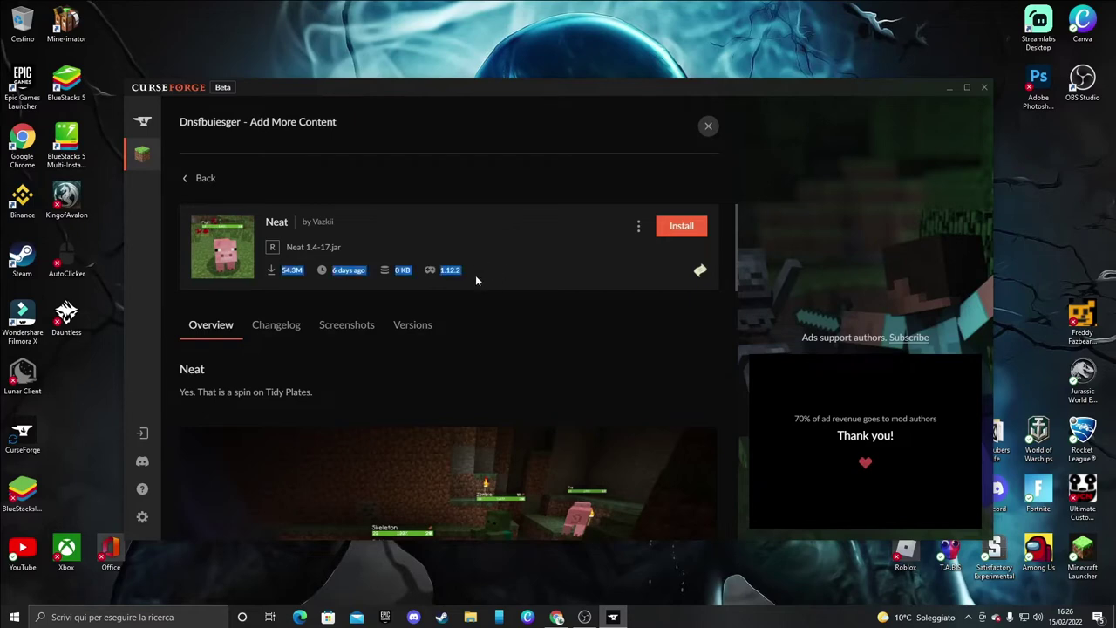
{"action": "left_click", "coordinate": [689, 229]}
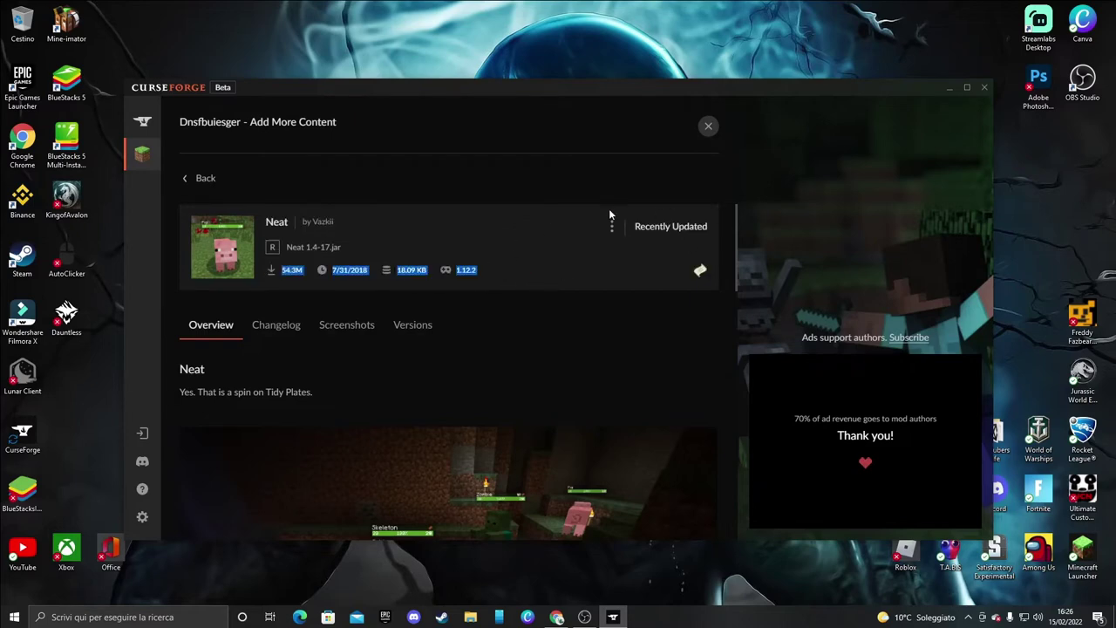
Launch the Dnsfbuiesger profile through the Minecraft Launcher, accepting the modified-installation risks without further warnings, and minimize CurseForge
{"action": "left_click", "coordinate": [708, 125]}
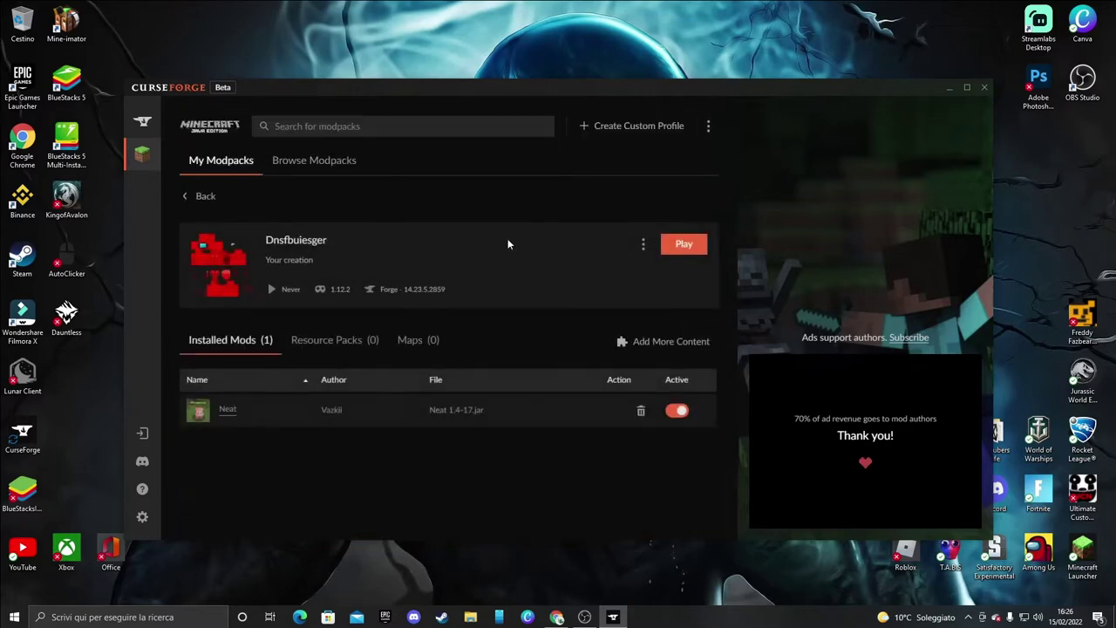
{"action": "left_click", "coordinate": [684, 245]}
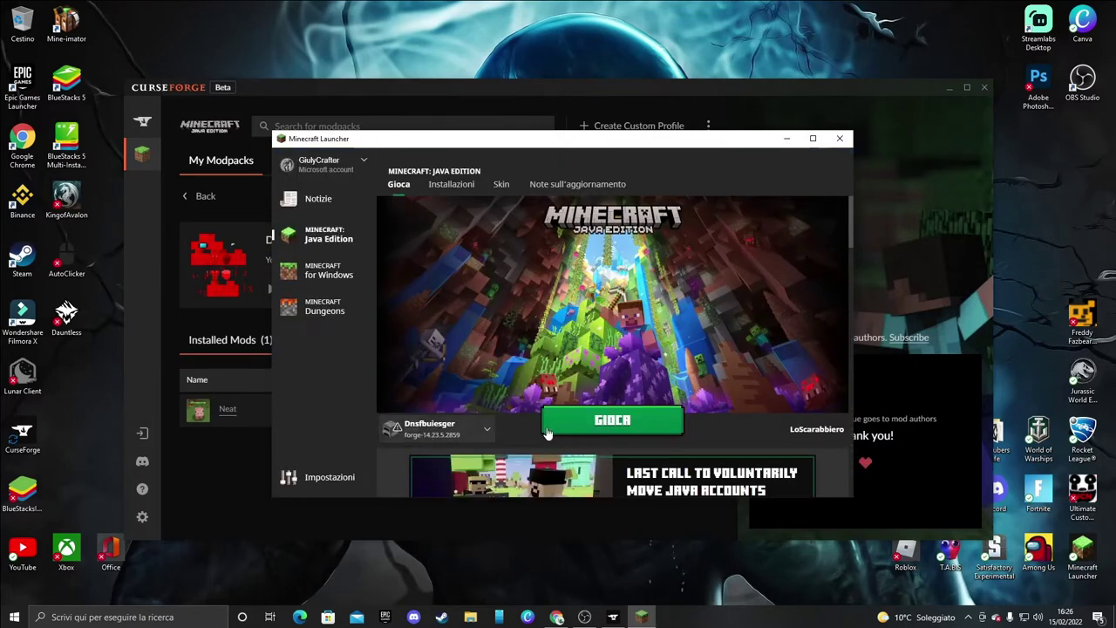
{"action": "left_click", "coordinate": [436, 428]}
{"action": "left_click", "coordinate": [427, 330]}
{"action": "left_click", "coordinate": [594, 419]}
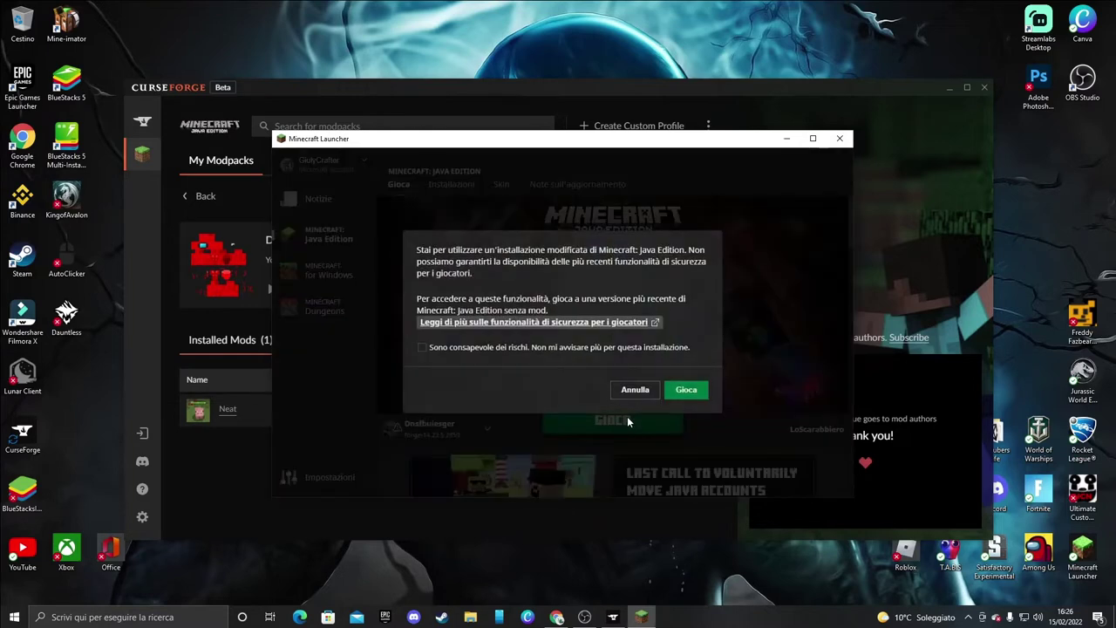
{"action": "left_click", "coordinate": [621, 352]}
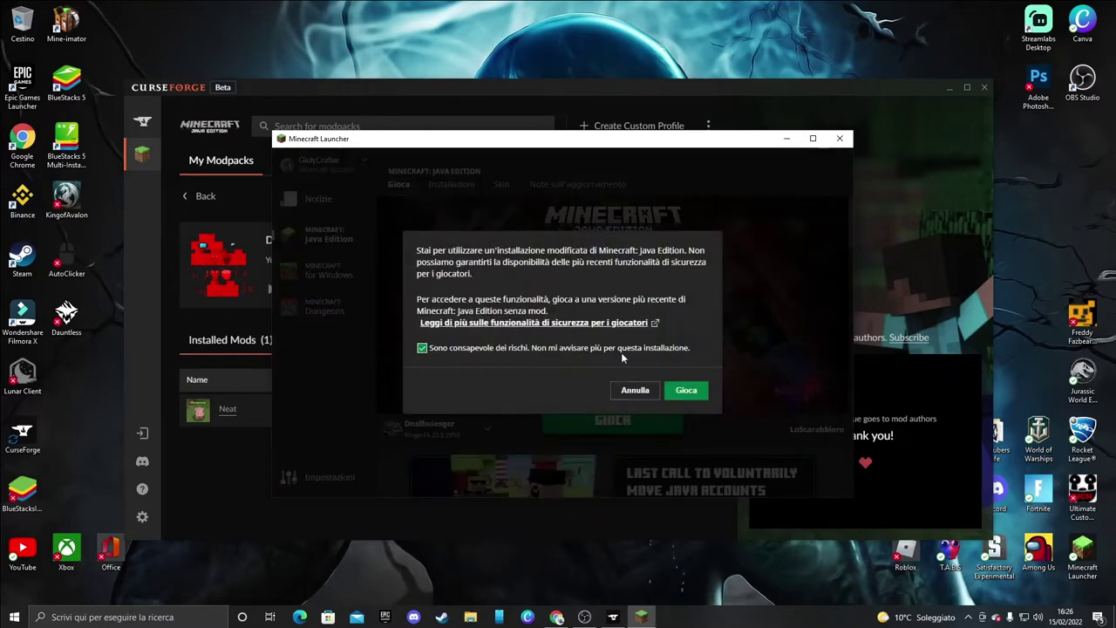
{"action": "left_click", "coordinate": [686, 392]}
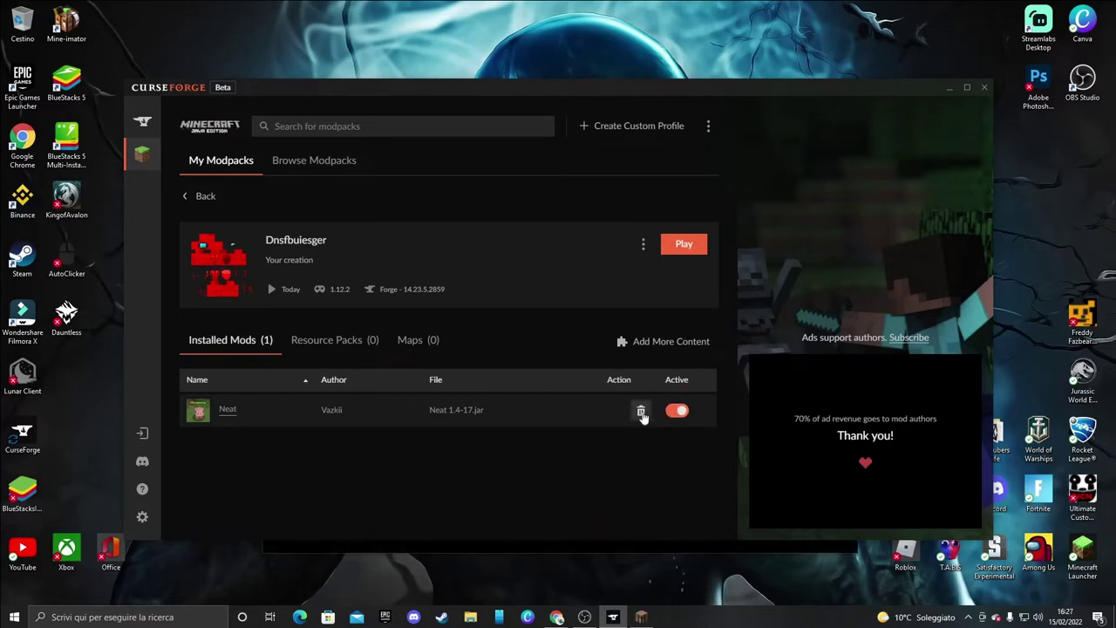
{"action": "left_click", "coordinate": [950, 87]}
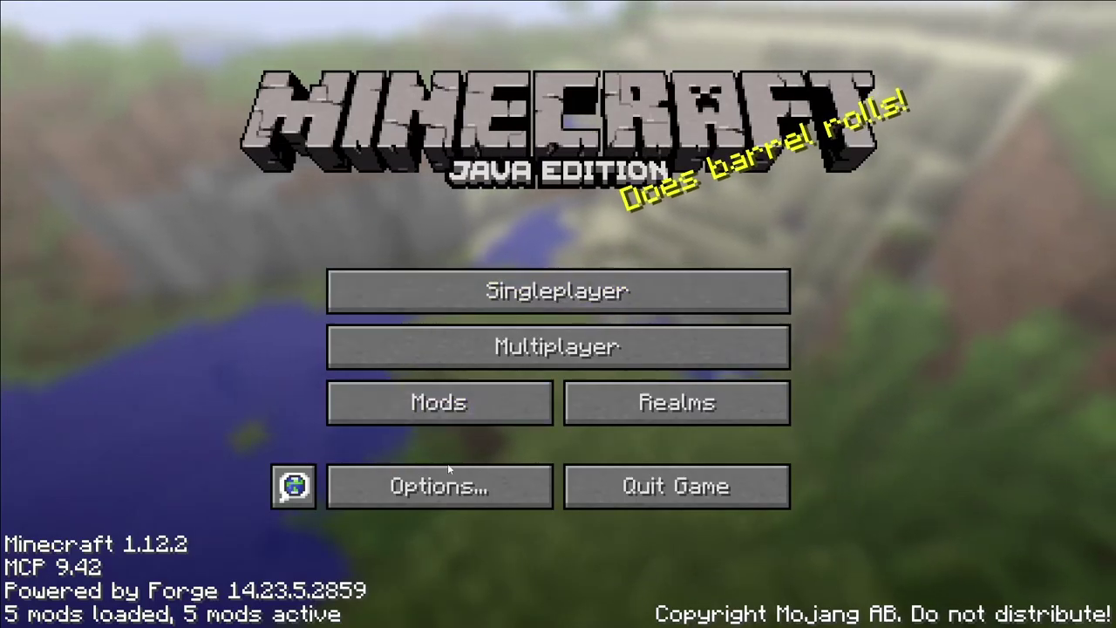
Turn the Master Volume off in the game's Music & Sound options
{"action": "left_click", "coordinate": [448, 480]}
{"action": "left_click", "coordinate": [433, 297]}
{"action": "left_click", "coordinate": [638, 582]}
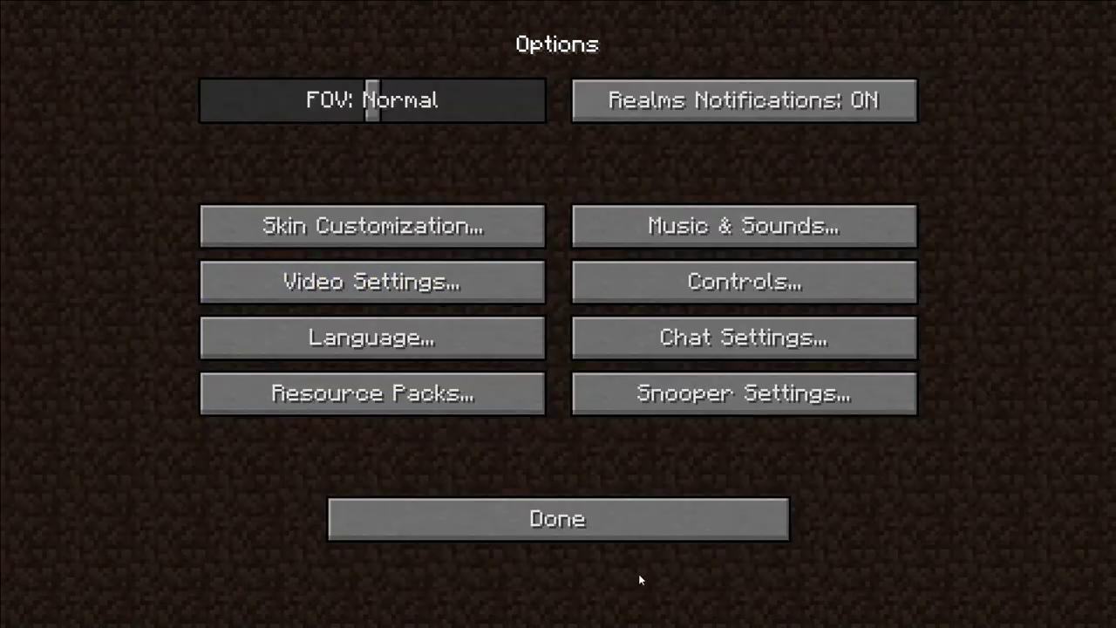
{"action": "left_click", "coordinate": [462, 243]}
{"action": "left_click", "coordinate": [665, 347]}
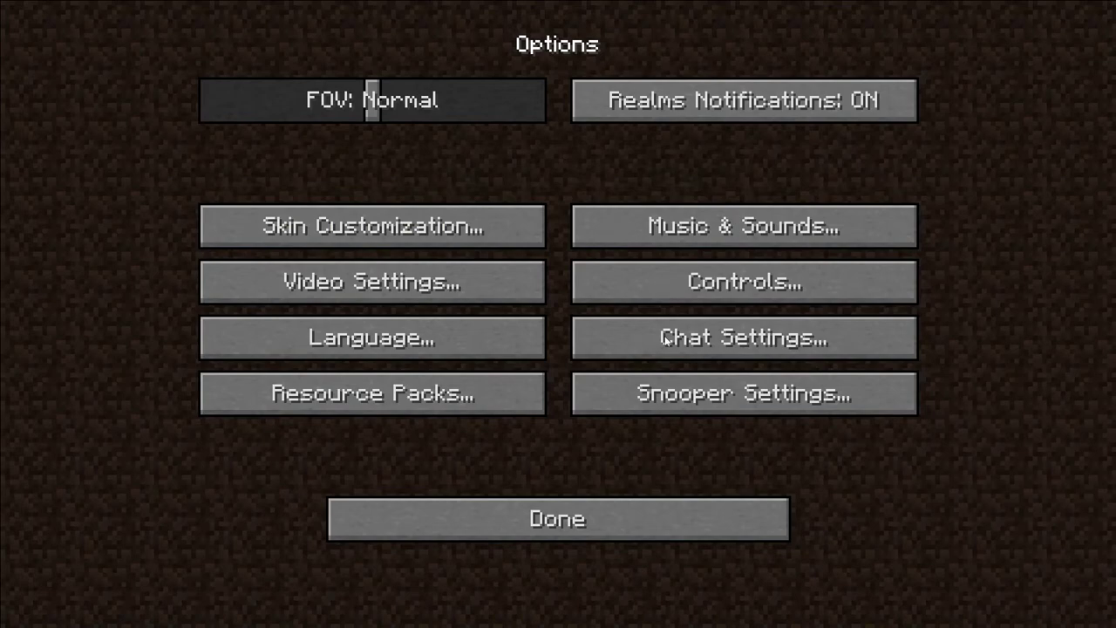
{"action": "left_click", "coordinate": [813, 218]}
{"action": "left_click_drag", "start_coordinate": [874, 105], "coordinate": [205, 103]}
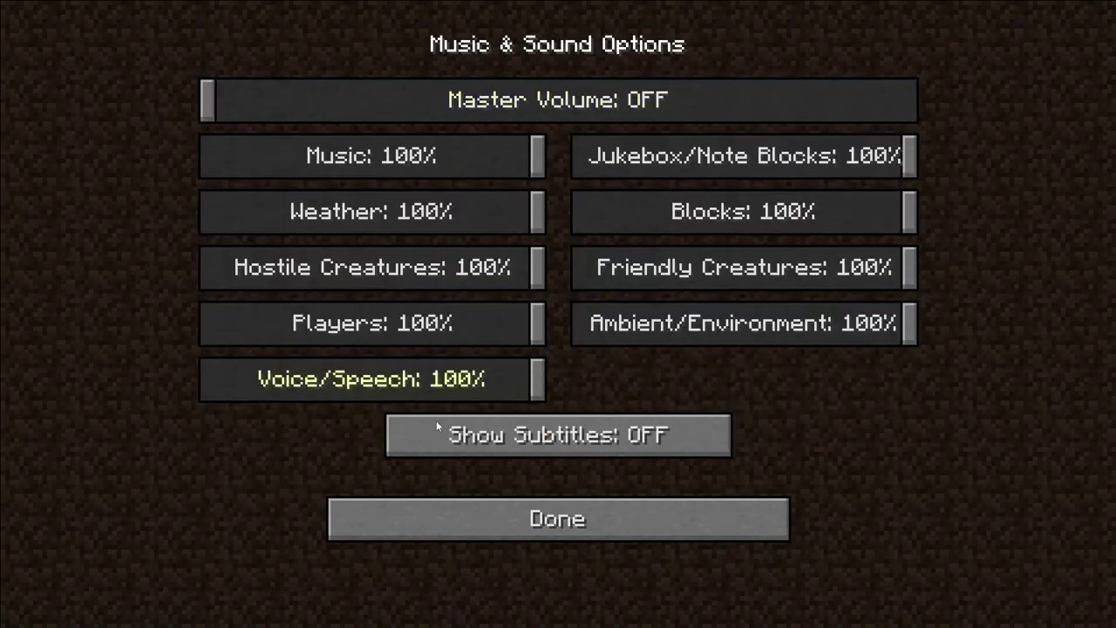
{"action": "left_click", "coordinate": [523, 534]}
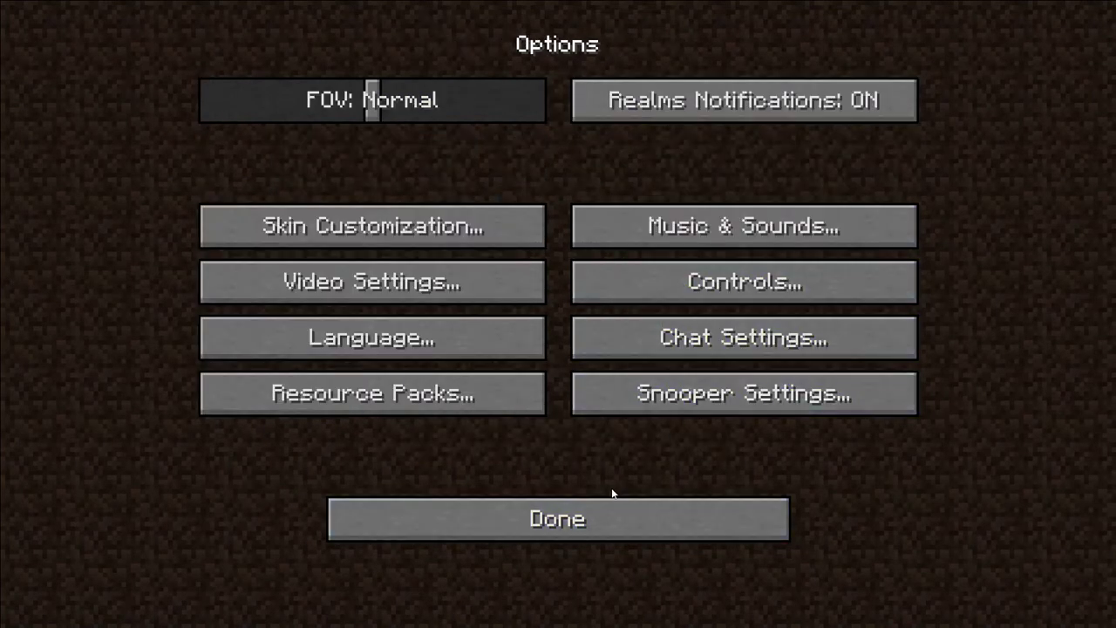
Swap the movement controls so Sneak uses LCONTROL and Sprint uses LSHIFT
{"action": "left_click", "coordinate": [609, 295]}
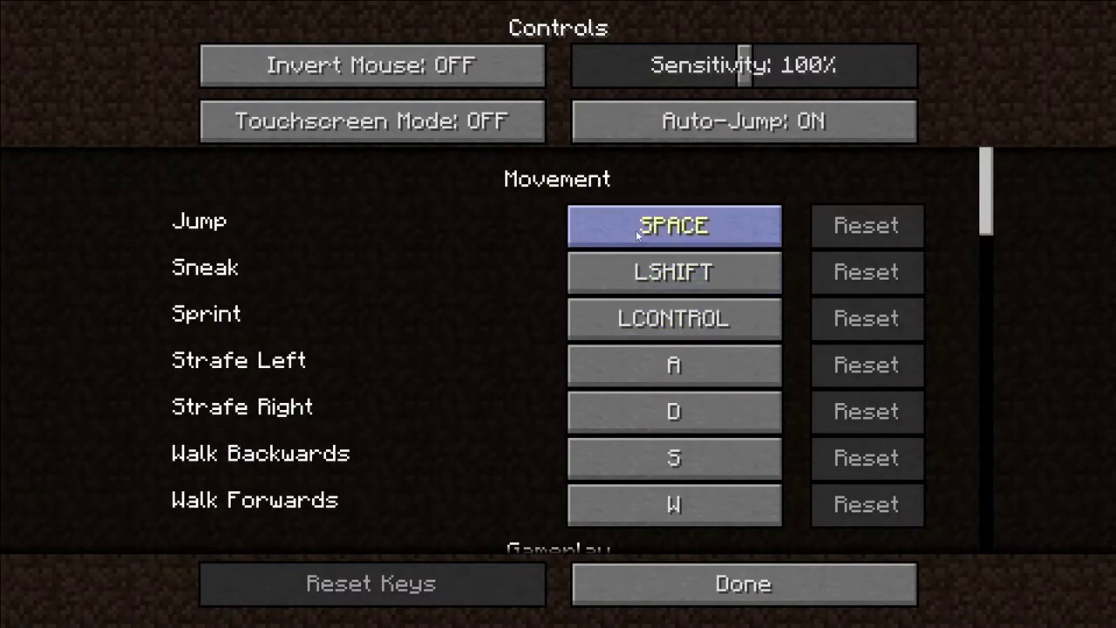
{"action": "left_click", "coordinate": [633, 274]}
{"action": "key", "text": "ctrl"}
{"action": "left_click", "coordinate": [677, 317]}
{"action": "key", "text": "shift"}
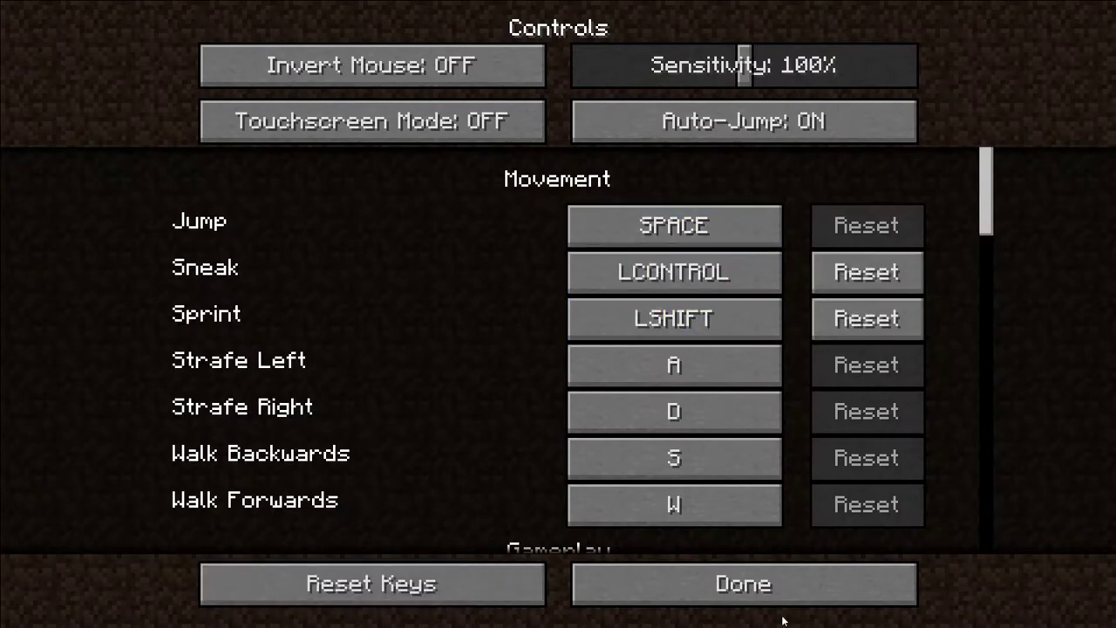
{"action": "left_click", "coordinate": [746, 602]}
Set the game language to Italiano (Italia) and return to the title screen
{"action": "left_click", "coordinate": [472, 357]}
{"action": "scroll", "coordinate": [743, 356], "scroll_direction": "down", "scroll_amount": 15}
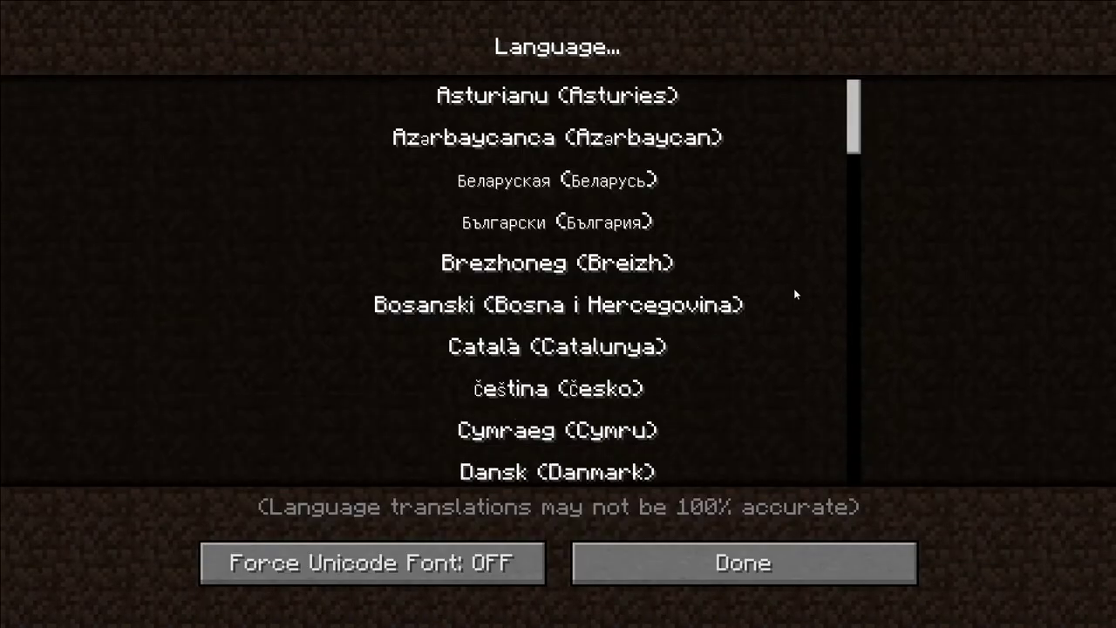
{"action": "scroll", "coordinate": [837, 279], "scroll_direction": "down", "scroll_amount": 20}
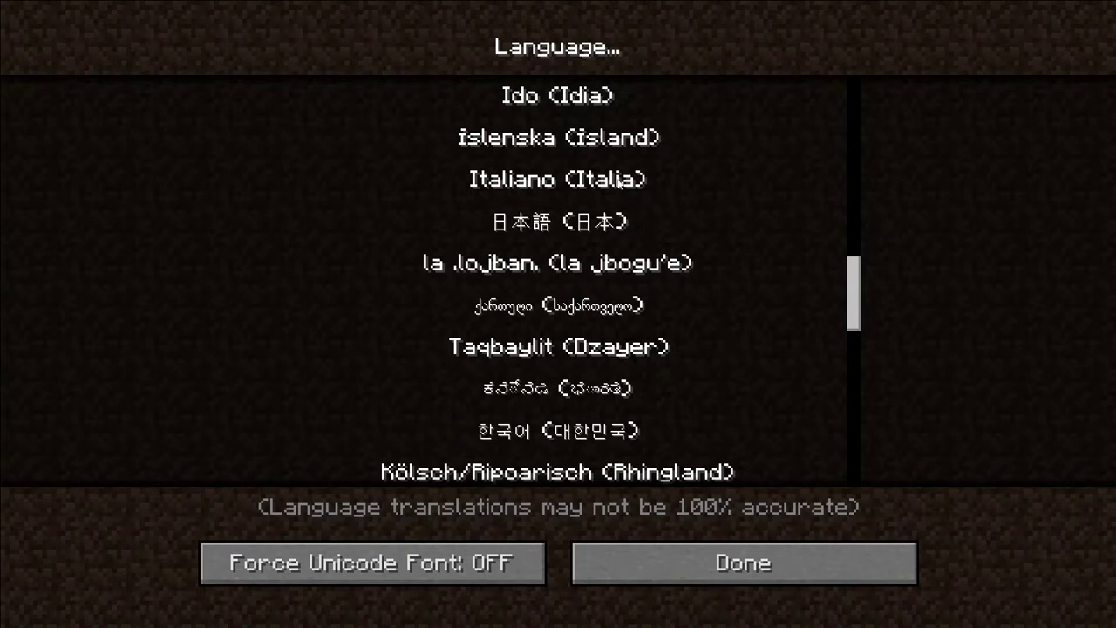
{"action": "left_click", "coordinate": [558, 178]}
{"action": "left_click", "coordinate": [812, 545]}
{"action": "left_click", "coordinate": [725, 522]}
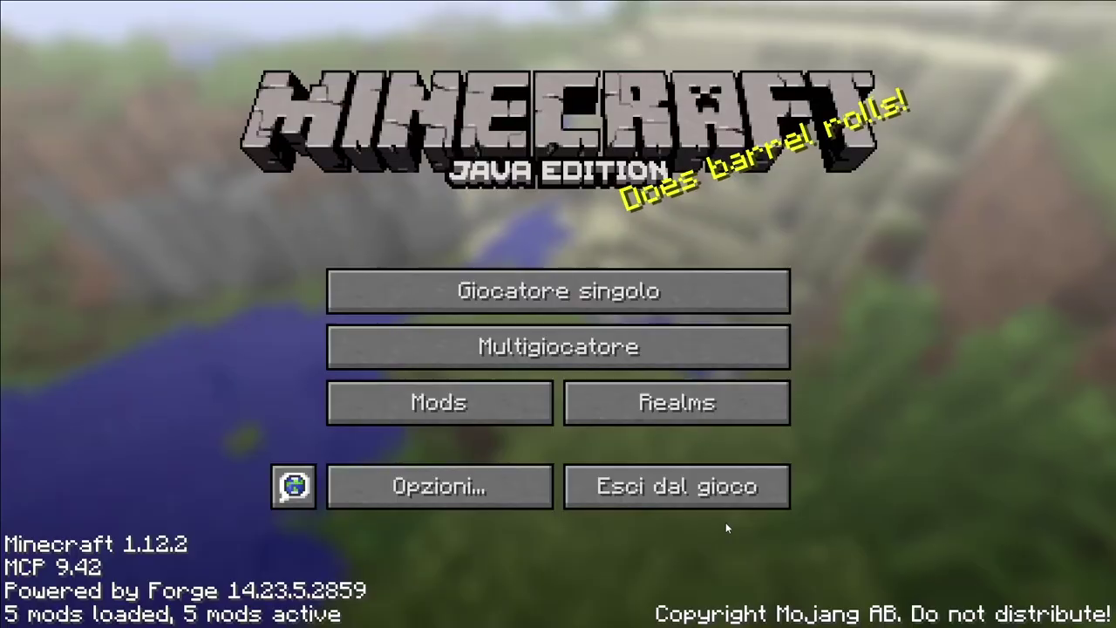
Create a new singleplayer world named ciao in Creative mode (Creativa)
{"action": "left_click", "coordinate": [558, 280]}
{"action": "left_click", "coordinate": [711, 529]}
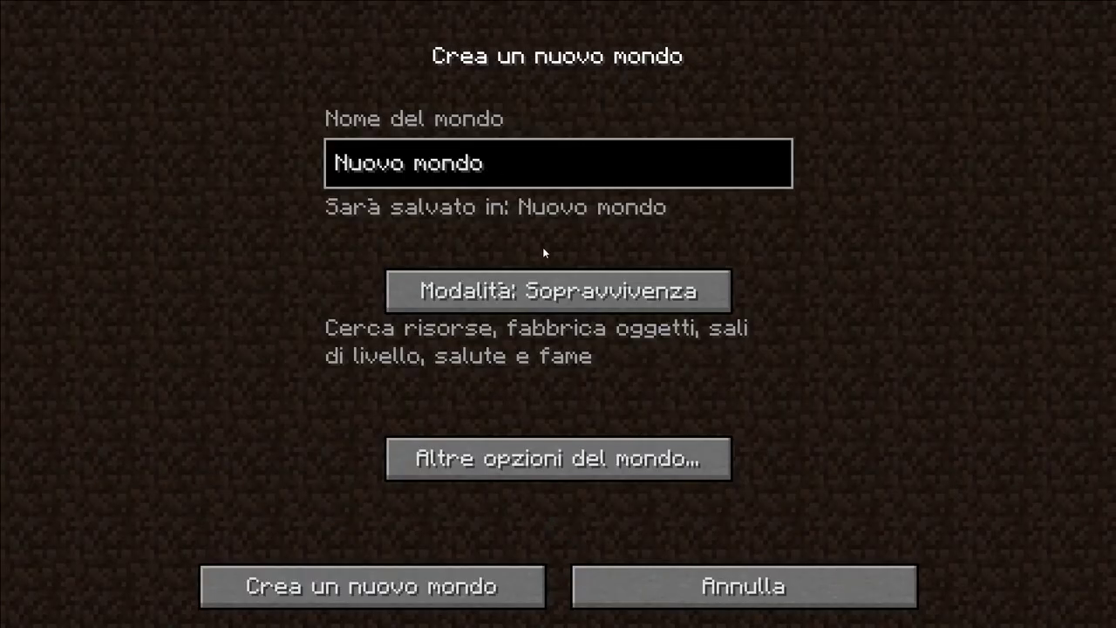
{"action": "key", "text": "BackSpace"}
{"action": "key", "text": "BackSpace"}
{"action": "key", "text": "BackSpace"}
{"action": "key", "text": "BackSpace"}
{"action": "key", "text": "BackSpace"}
{"action": "key", "text": "BackSpace"}
{"action": "key", "text": "BackSpace"}
{"action": "key", "text": "BackSpace"}
{"action": "key", "text": "BackSpace"}
{"action": "key", "text": "BackSpace"}
{"action": "key", "text": "BackSpace"}
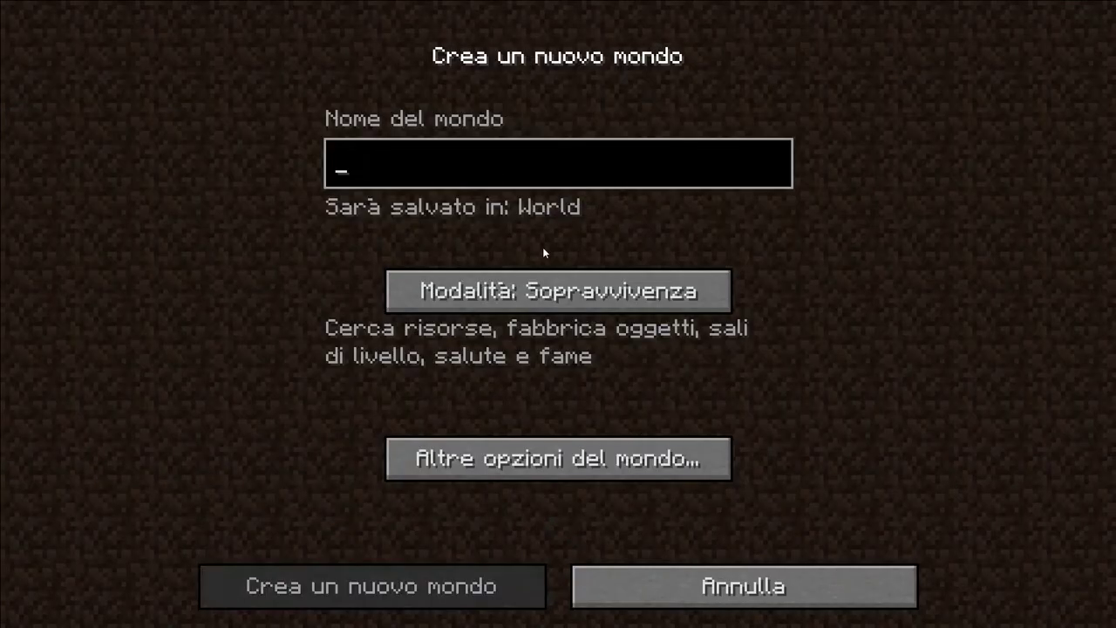
{"action": "type", "text": "ciso"}
{"action": "key", "text": "BackSpace"}
{"action": "key", "text": "BackSpace"}
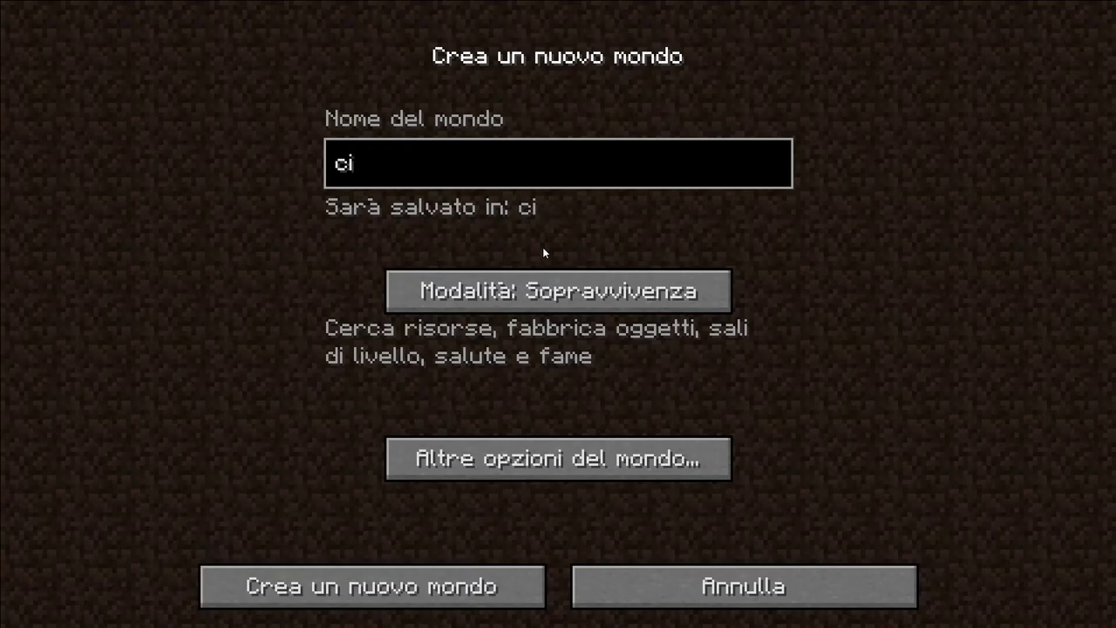
{"action": "type", "text": "ao"}
{"action": "left_click", "coordinate": [562, 292]}
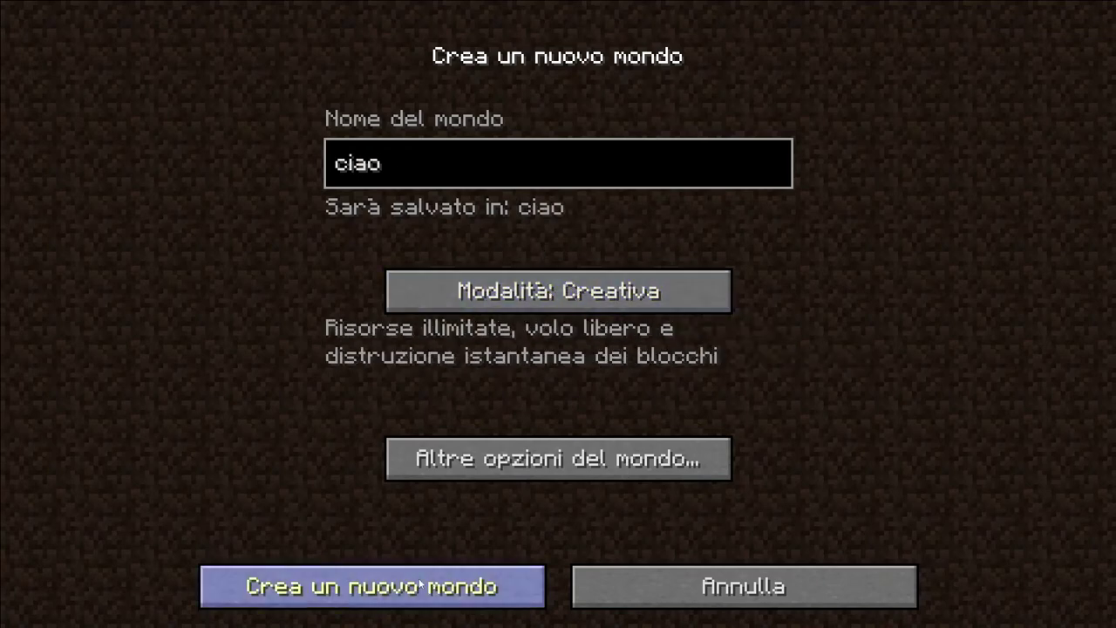
{"action": "left_click", "coordinate": [534, 582]}
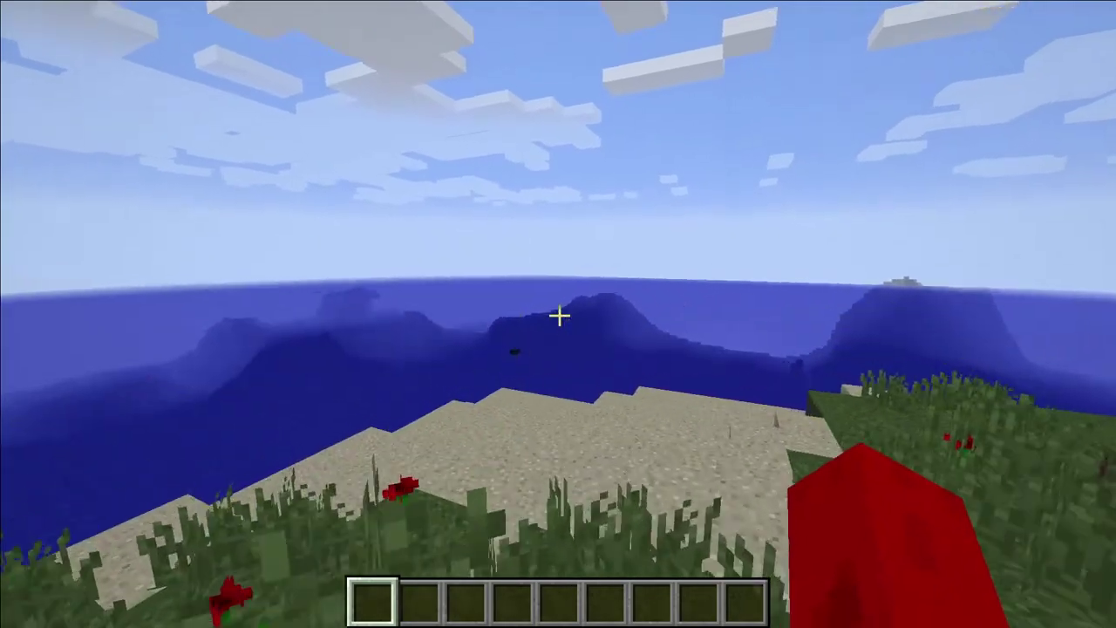
Go into the sea to view the Neat health bars over the squids and check the creative inventory
{"action": "key", "text": "w"}
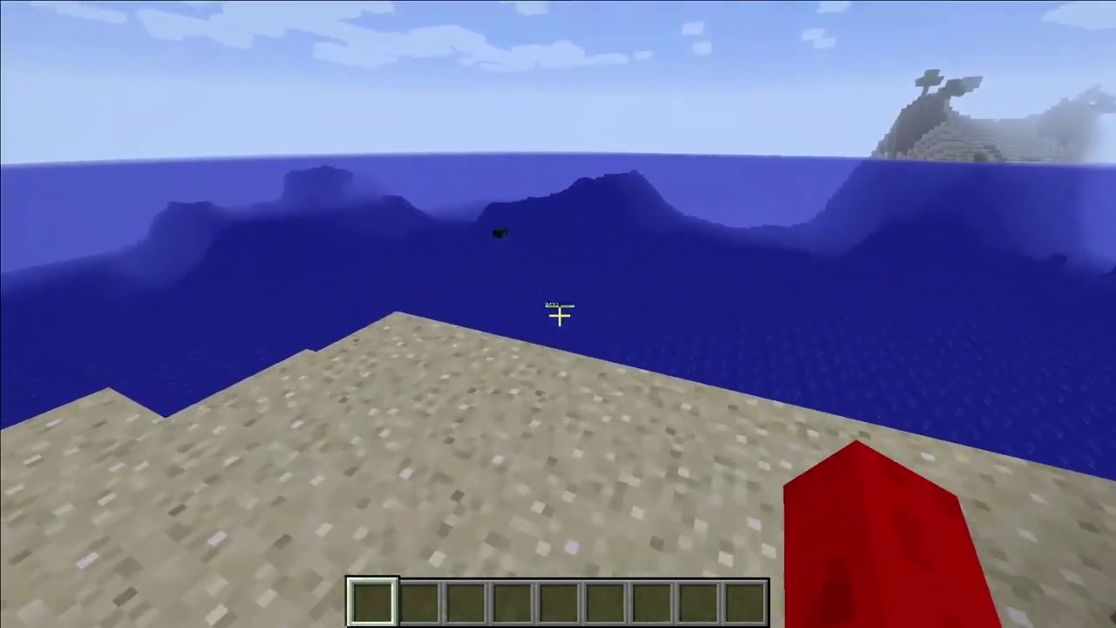
{"action": "key", "text": "w"}
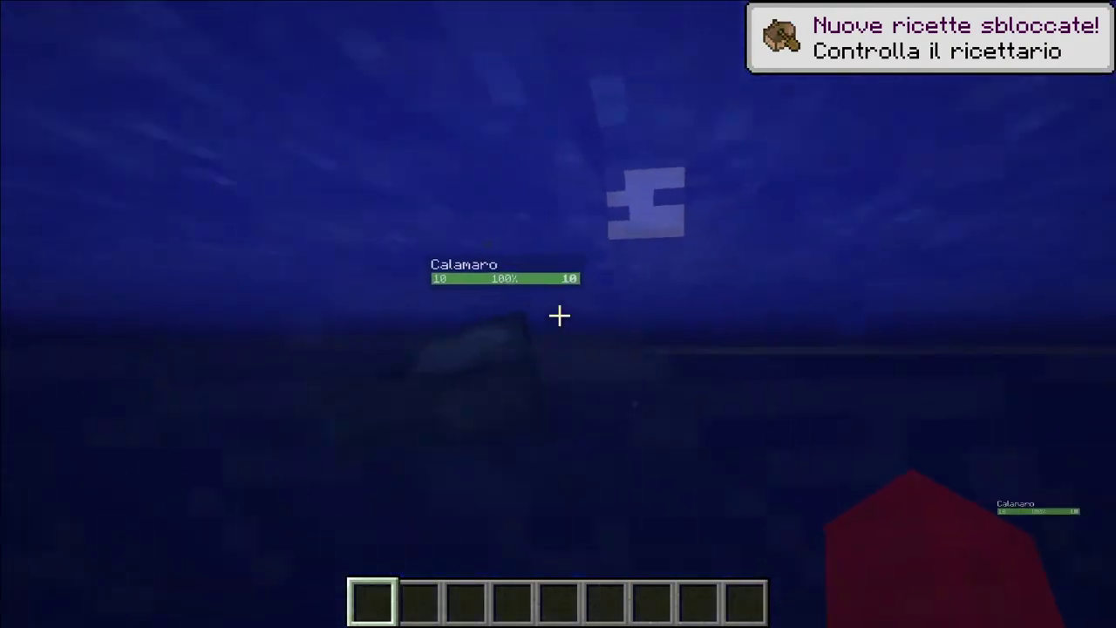
{"action": "key", "text": "e"}
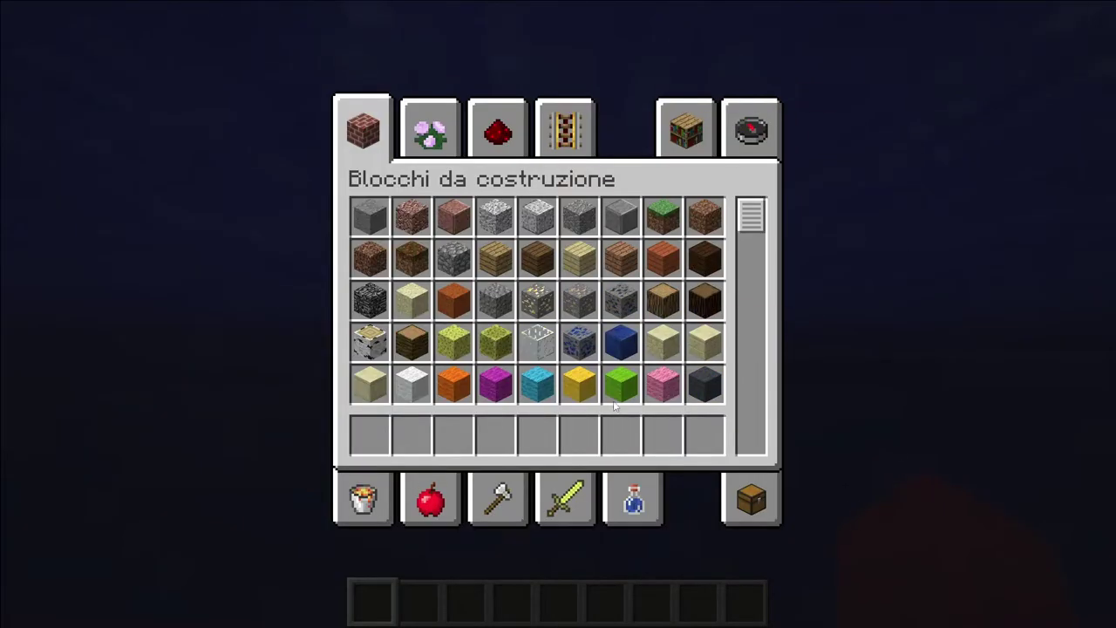
{"action": "key", "text": "e"}
Check the loaded mods in the in-game Mod List, looking for Neat
{"action": "key", "text": "Escape"}
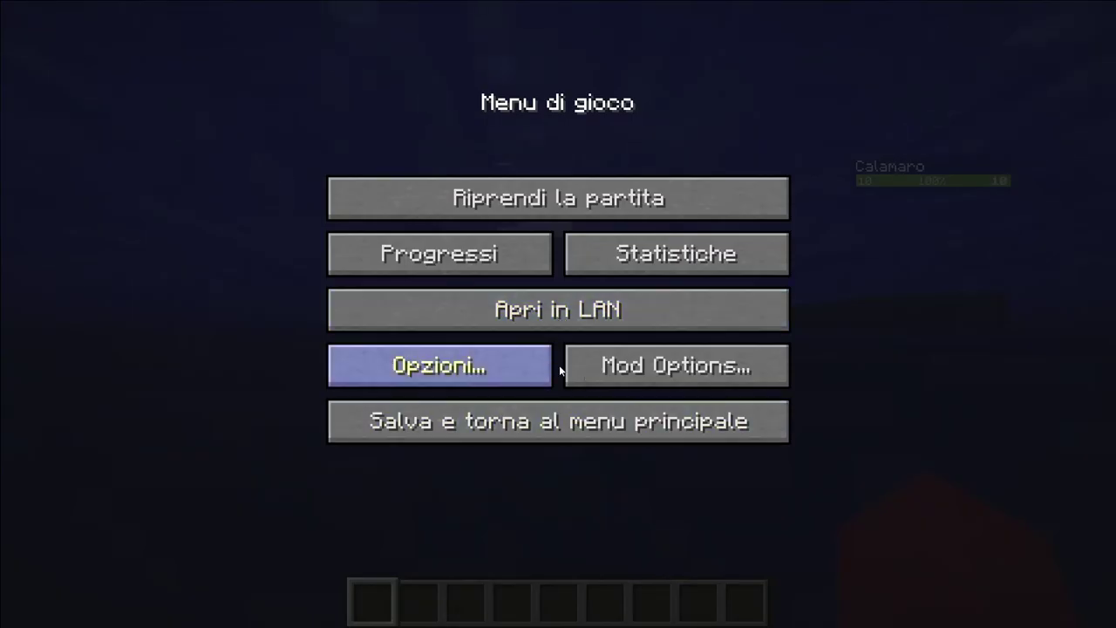
{"action": "left_click", "coordinate": [610, 375]}
{"action": "scroll", "coordinate": [209, 360], "scroll_direction": "down", "scroll_amount": 2}
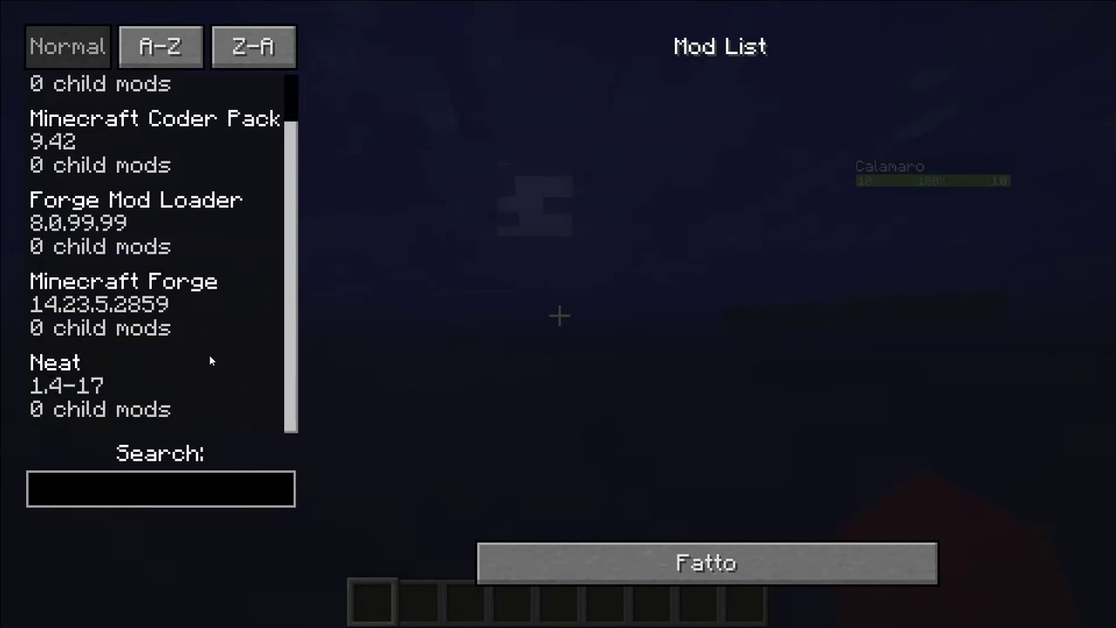
{"action": "scroll", "coordinate": [210, 357], "scroll_direction": "up", "scroll_amount": 2}
{"action": "scroll", "coordinate": [214, 234], "scroll_direction": "down", "scroll_amount": 2}
{"action": "key", "text": "Escape"}
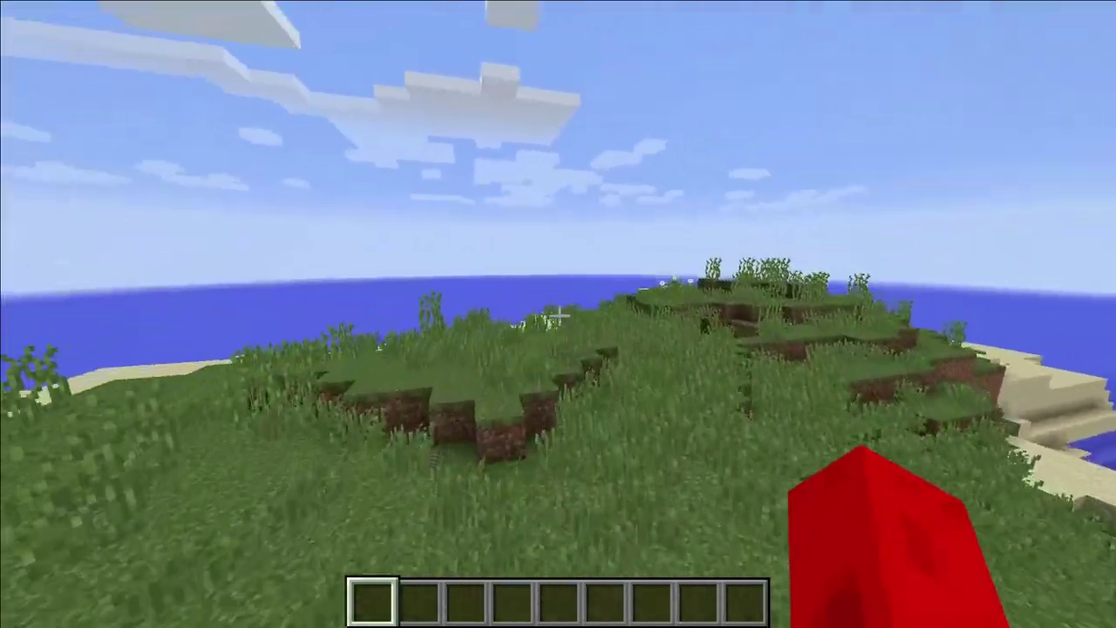
Look at the character in third-person view, return to first person and walk across the island
{"action": "key", "text": "F5"}
{"action": "key", "text": "F5"}
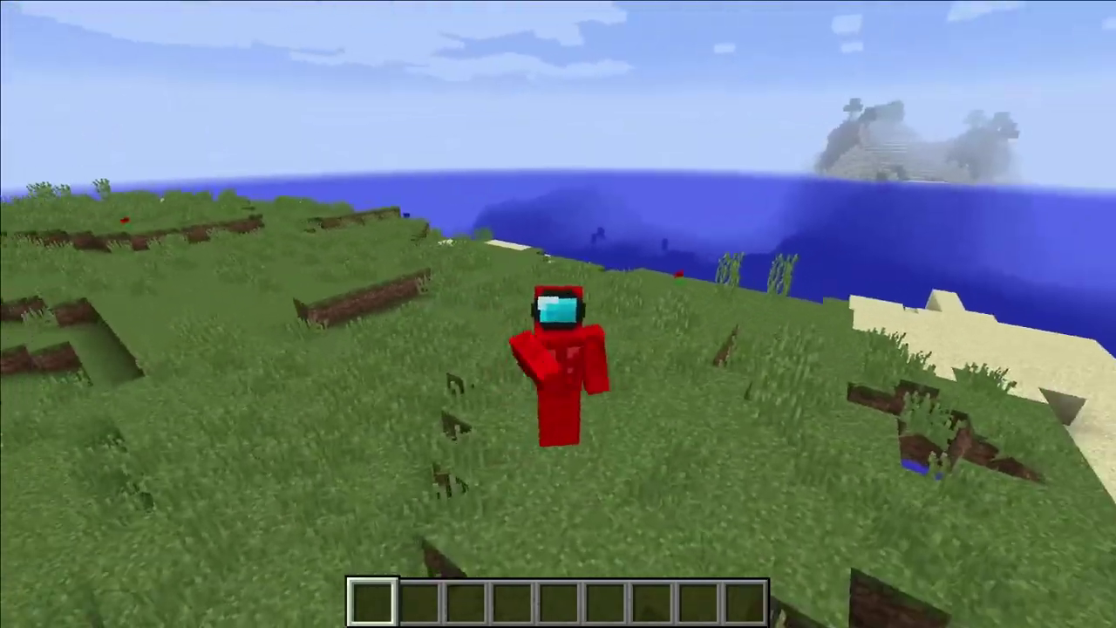
{"action": "key", "text": "F5"}
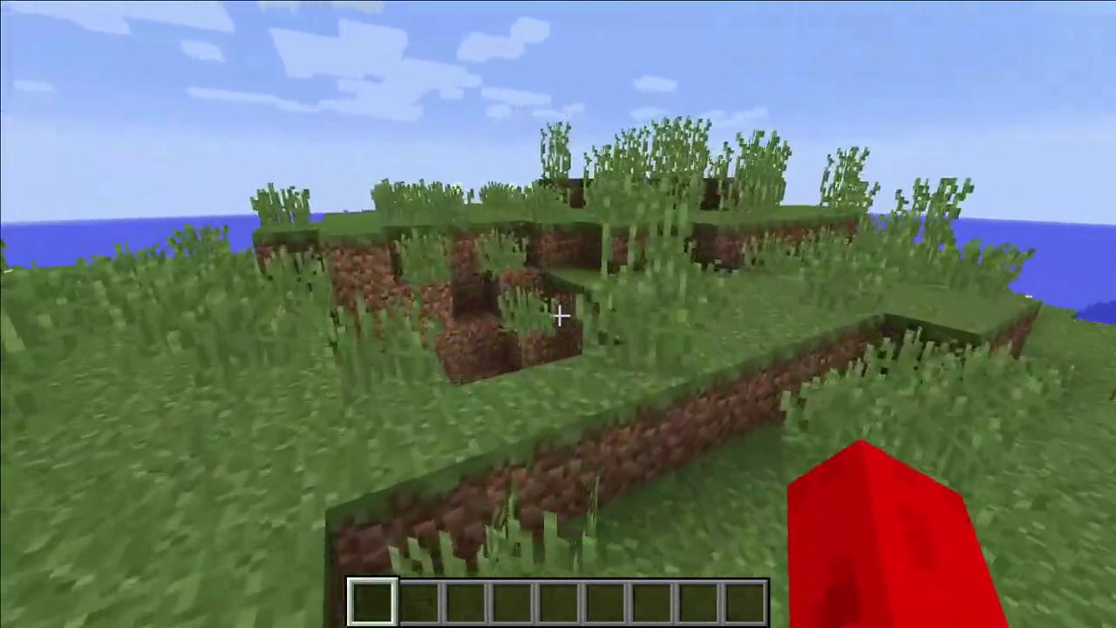
{"action": "key", "text": "w"}
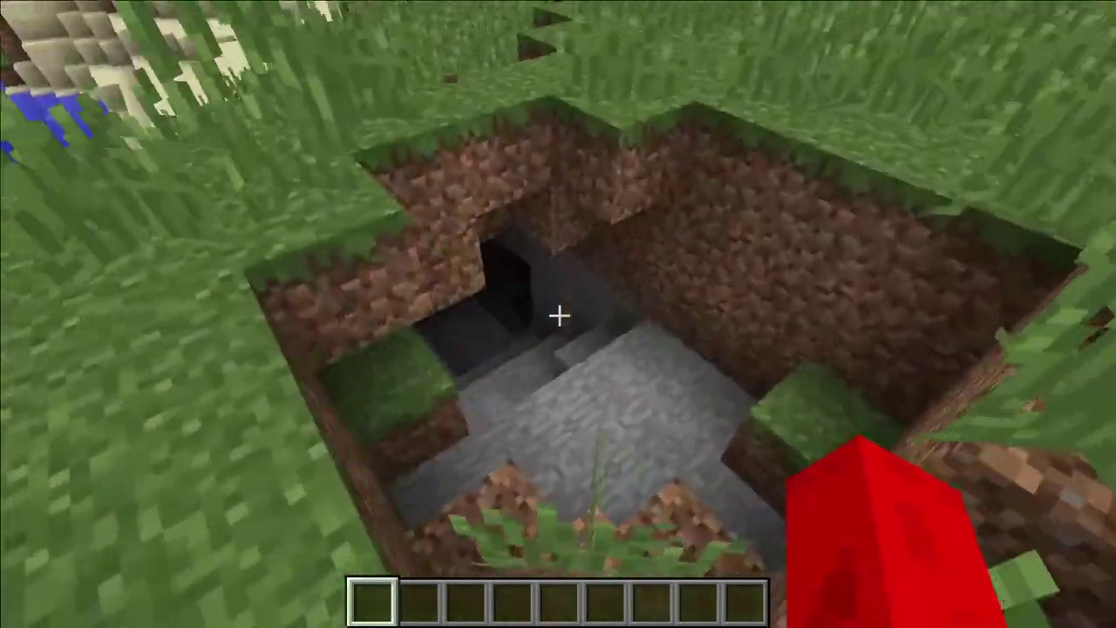
Save the world, return to the title screen and quit Minecraft
{"action": "key", "text": "Escape"}
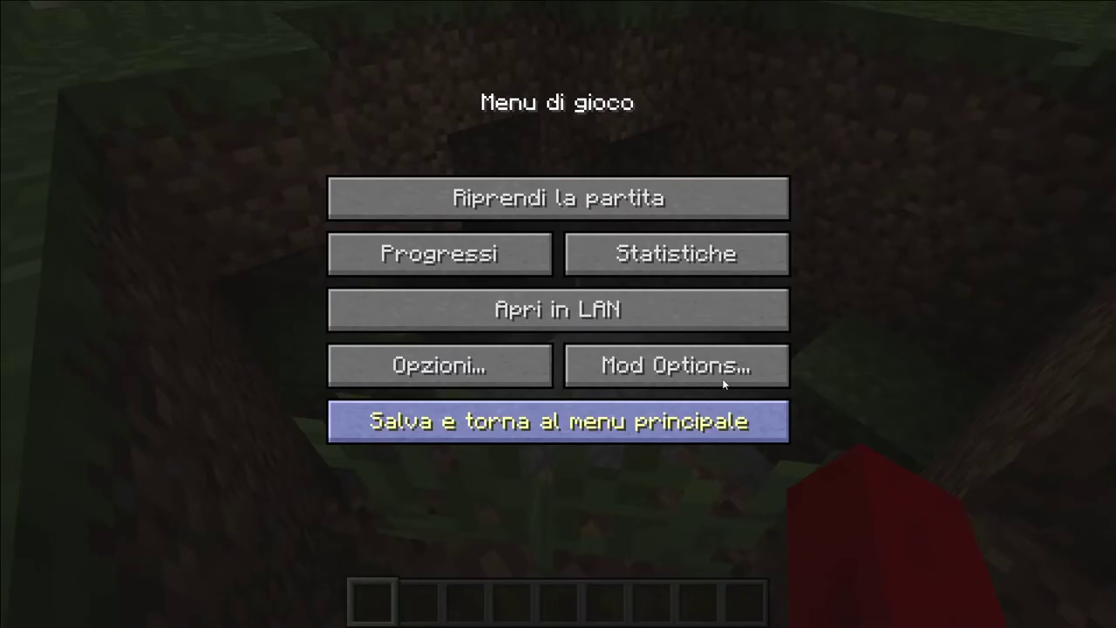
{"action": "left_click", "coordinate": [723, 405]}
{"action": "left_click", "coordinate": [672, 483]}
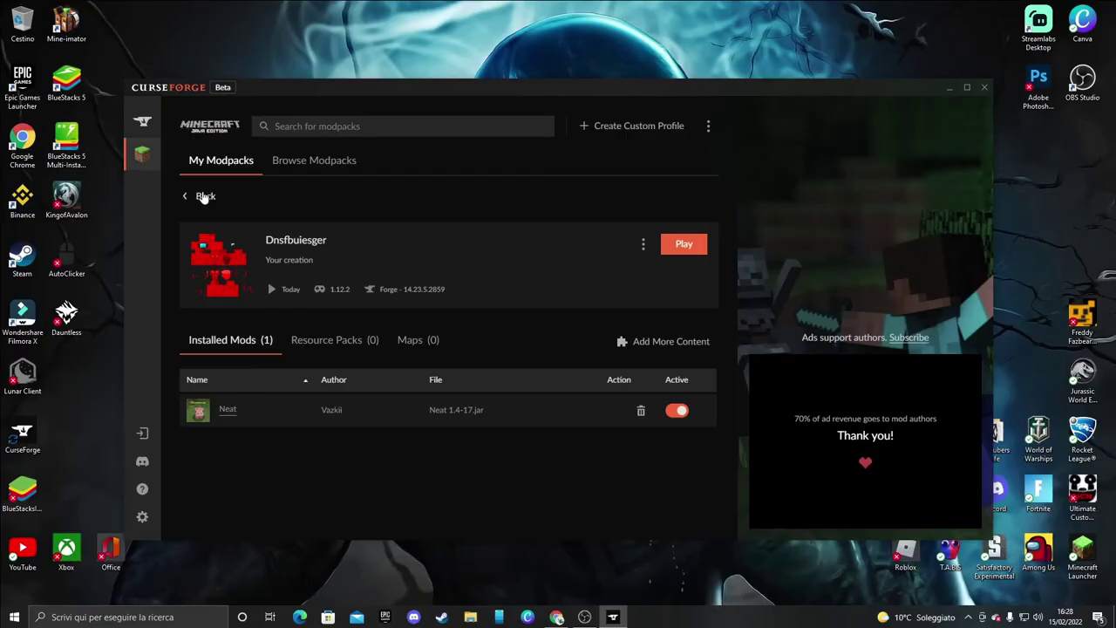
Open the Dnsfbuiesger profile's folder from My Modpacks, look over its files and folders, and close it
{"action": "left_click", "coordinate": [221, 161]}
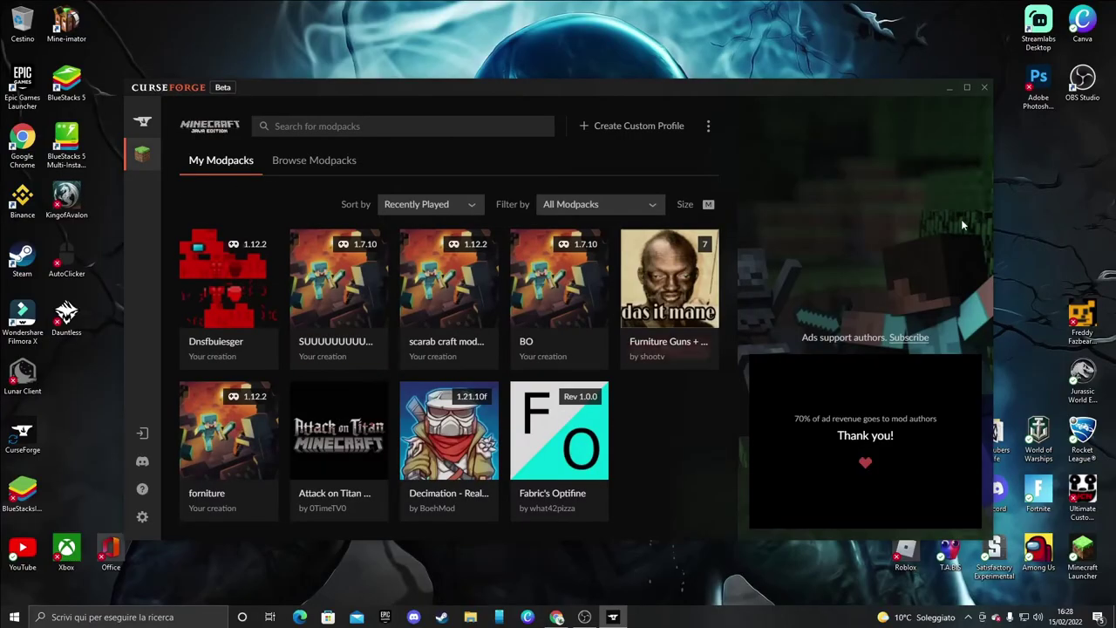
{"action": "right_click", "coordinate": [220, 278]}
{"action": "left_click", "coordinate": [275, 372]}
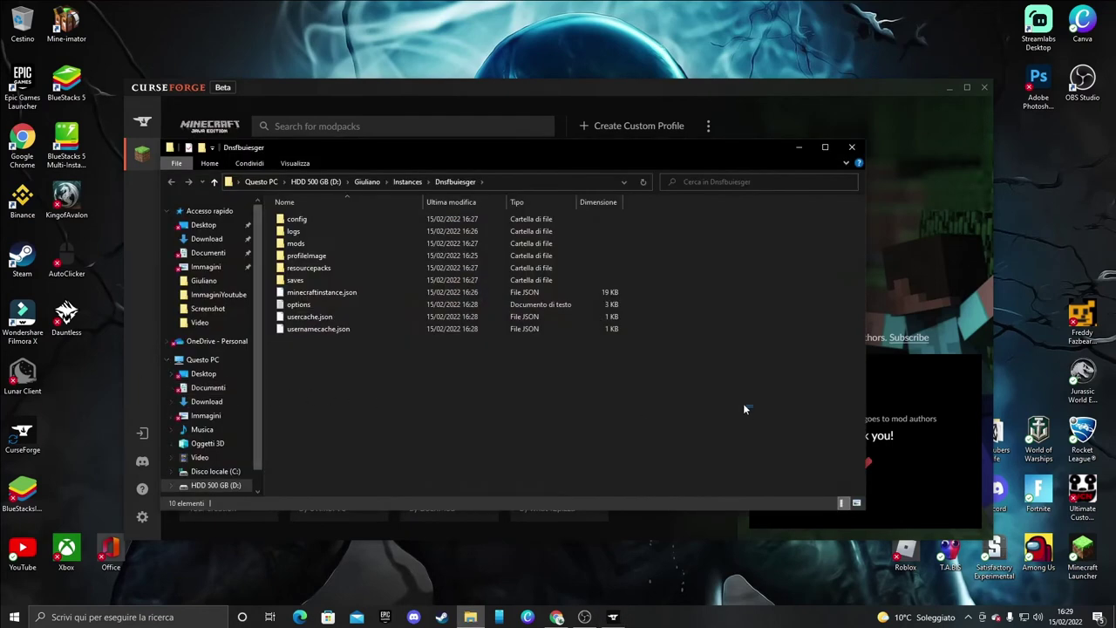
{"action": "left_click_drag", "start_coordinate": [743, 408], "coordinate": [558, 226]}
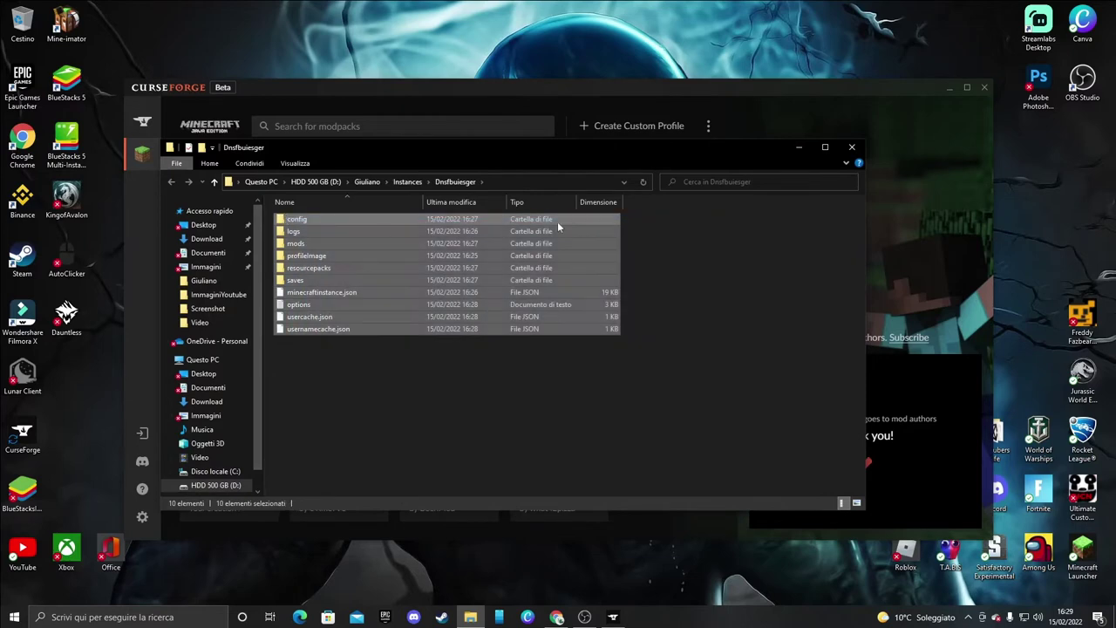
{"action": "left_click", "coordinate": [849, 150]}
Open the profile page of the Dnsfbuiesger modpack
{"action": "right_click", "coordinate": [224, 297]}
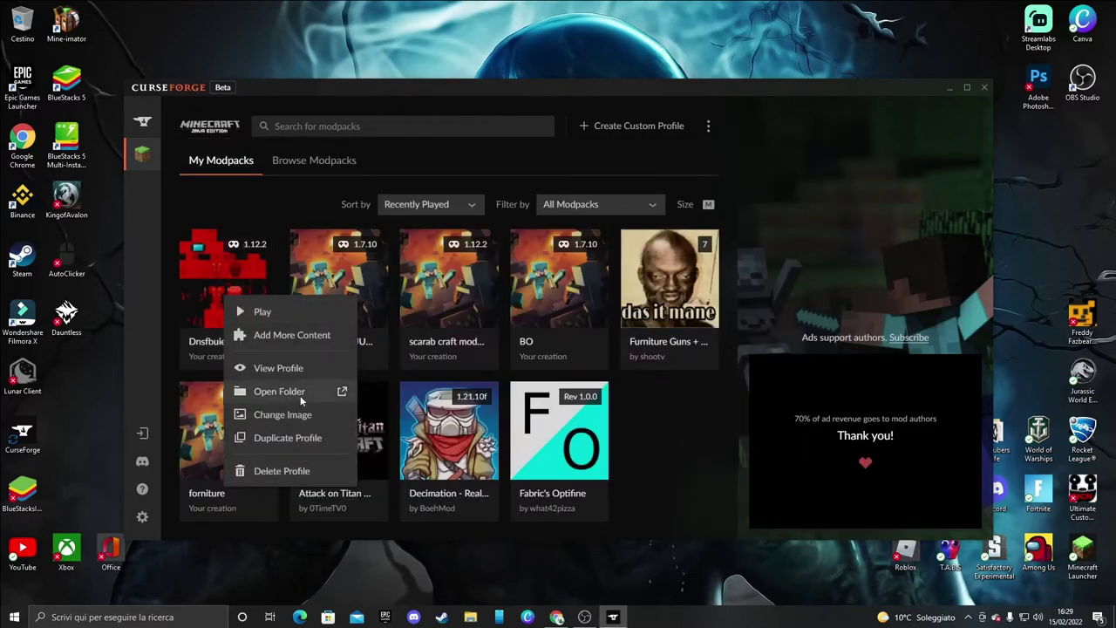
{"action": "left_click", "coordinate": [300, 373]}
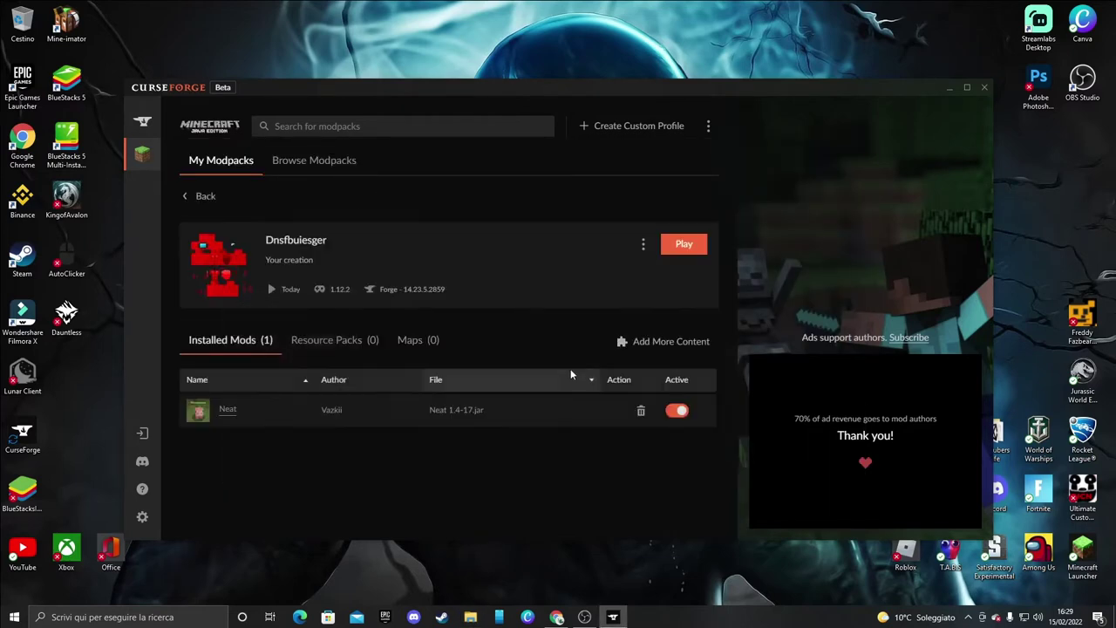
{"action": "left_click", "coordinate": [643, 244]}
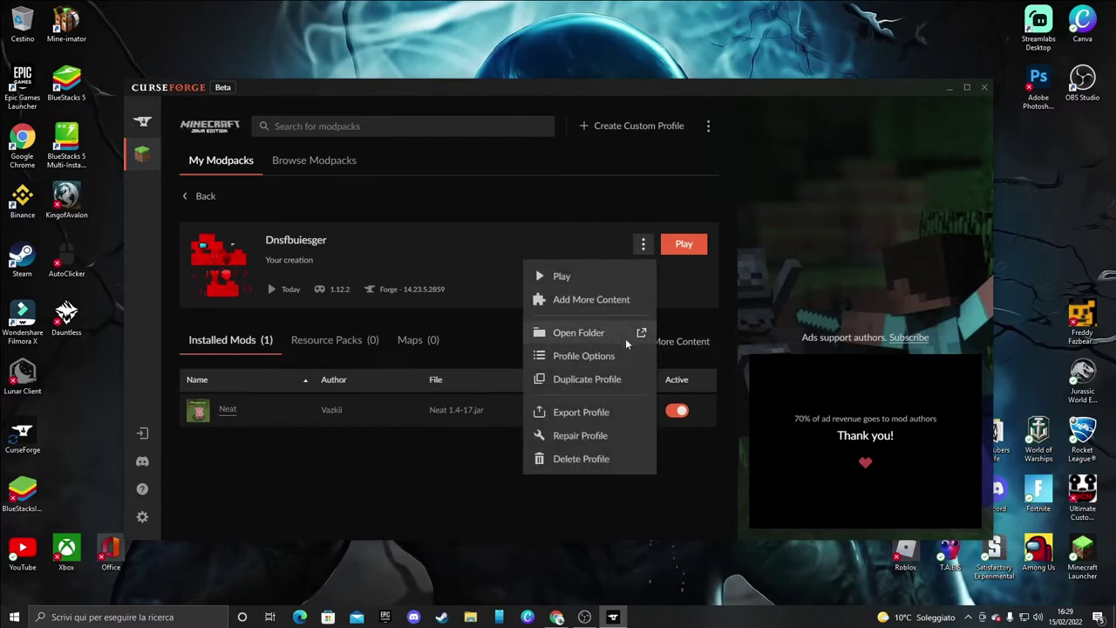
{"action": "left_click", "coordinate": [600, 412]}
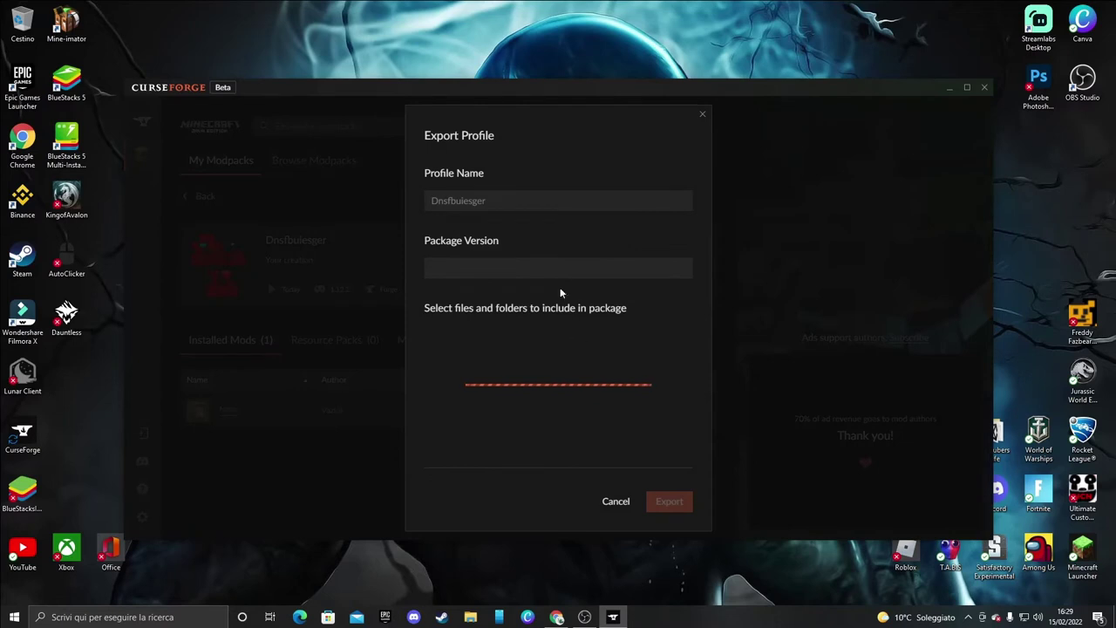
{"action": "left_click", "coordinate": [529, 270]}
{"action": "left_click", "coordinate": [541, 416]}
{"action": "left_click", "coordinate": [618, 501]}
Export the Dnsfbuiesger profile to the Desktop as a zip file named Dnsfbuiesger
{"action": "left_click", "coordinate": [644, 243]}
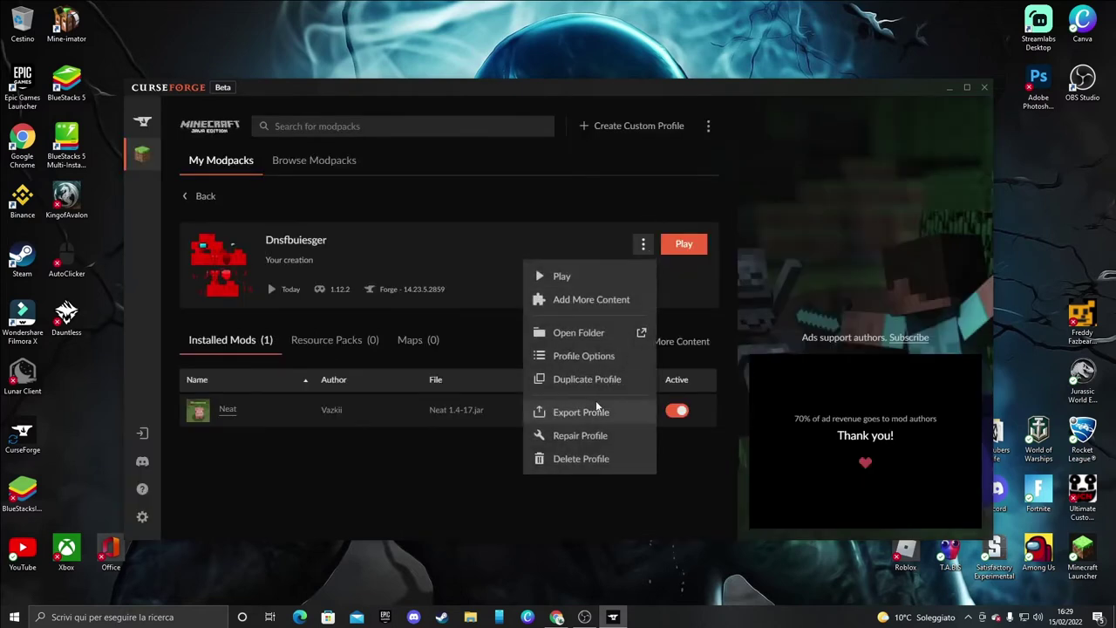
{"action": "left_click", "coordinate": [577, 409]}
{"action": "scroll", "coordinate": [597, 425], "scroll_direction": "down", "scroll_amount": 3}
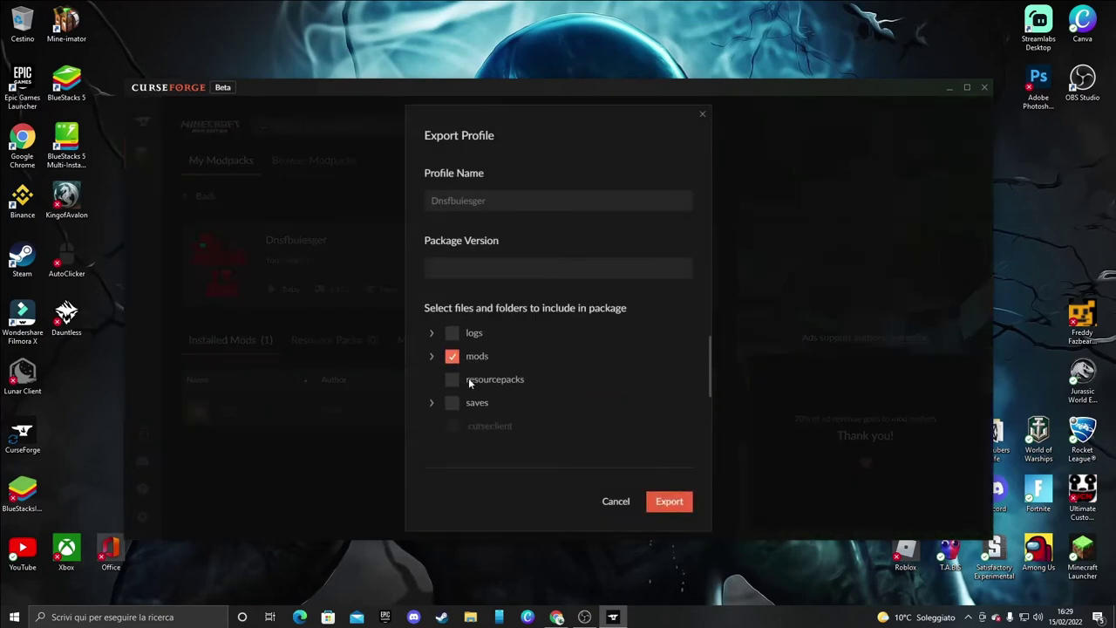
{"action": "scroll", "coordinate": [601, 436], "scroll_direction": "up", "scroll_amount": 3}
{"action": "left_click", "coordinate": [669, 506]}
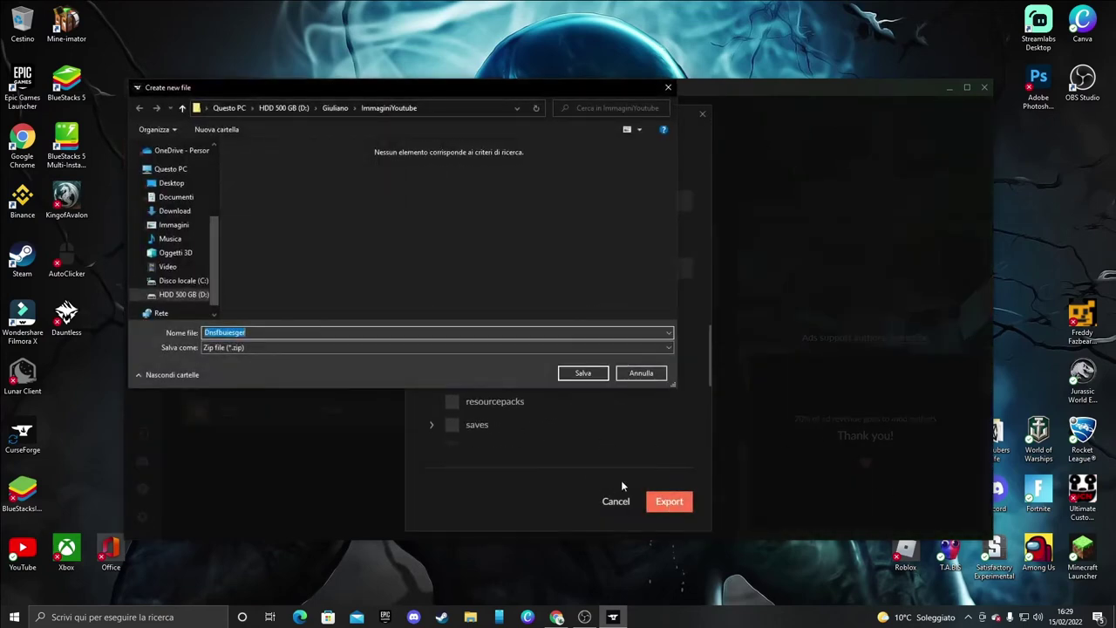
{"action": "left_click", "coordinate": [171, 183]}
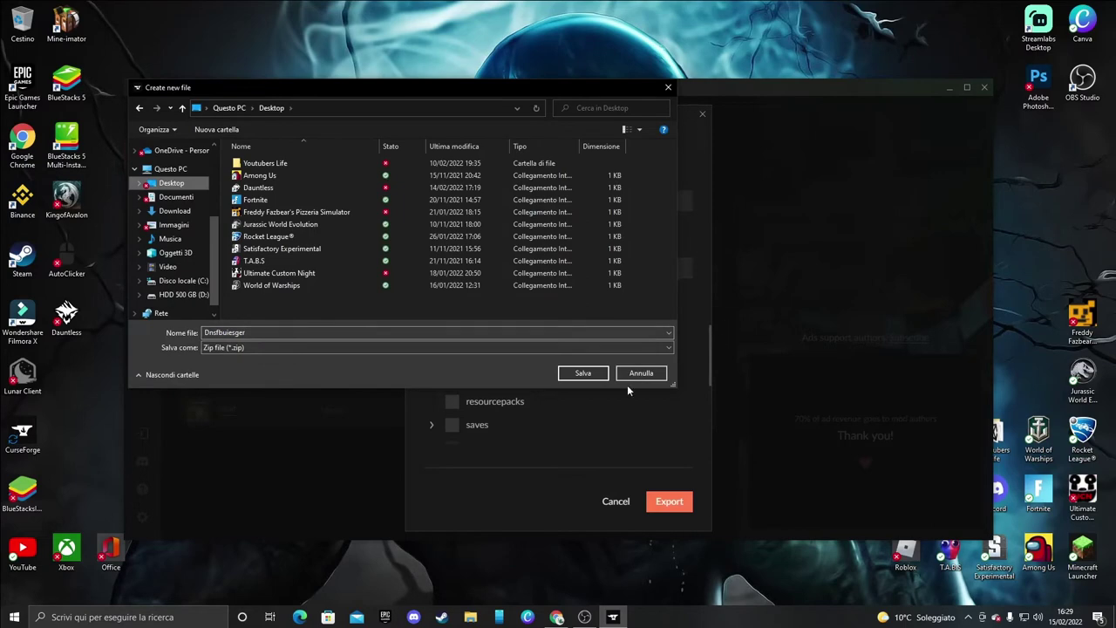
{"action": "left_click", "coordinate": [580, 372]}
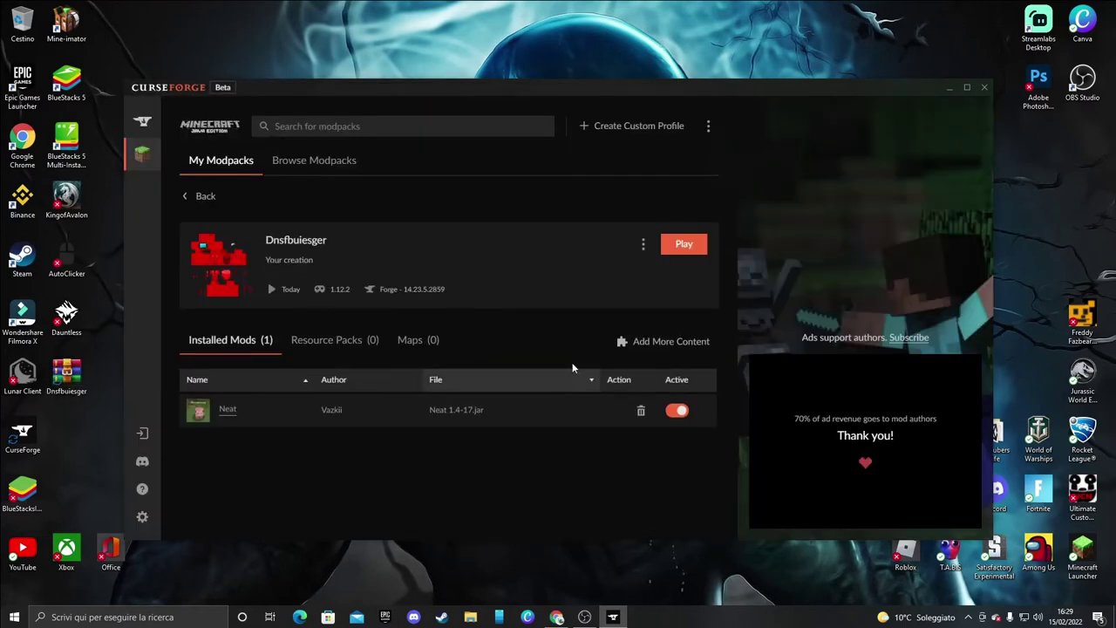
Close CurseForge, look through the overrides and config folders inside the exported Dnsfbuiesger zip, and close the archive
{"action": "left_click", "coordinate": [983, 87]}
{"action": "double_click", "coordinate": [70, 366]}
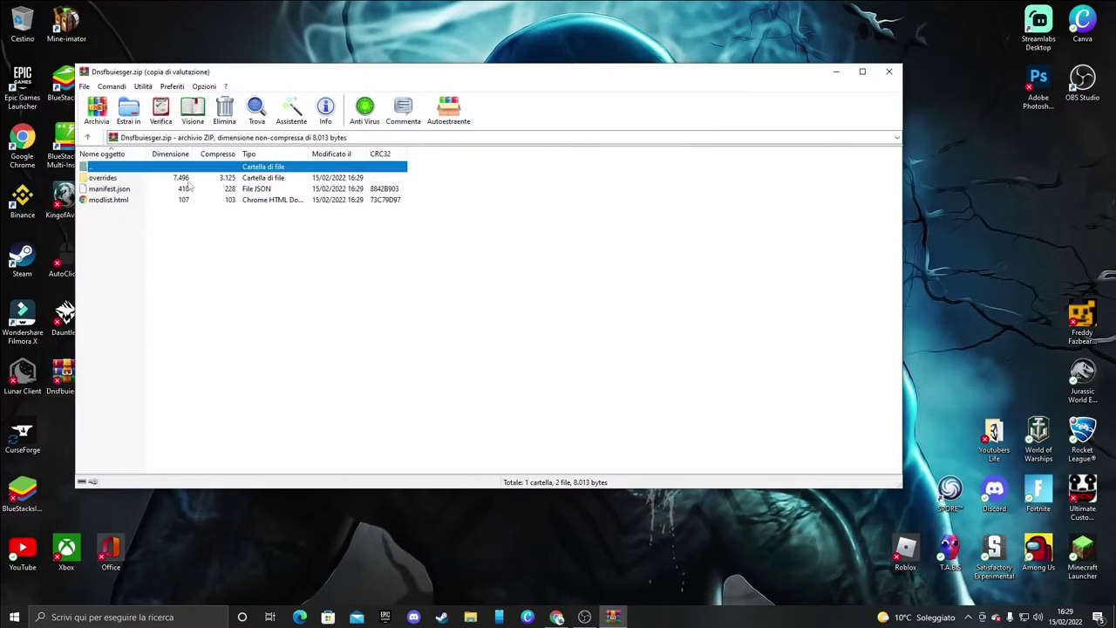
{"action": "double_click", "coordinate": [161, 179]}
{"action": "double_click", "coordinate": [144, 182]}
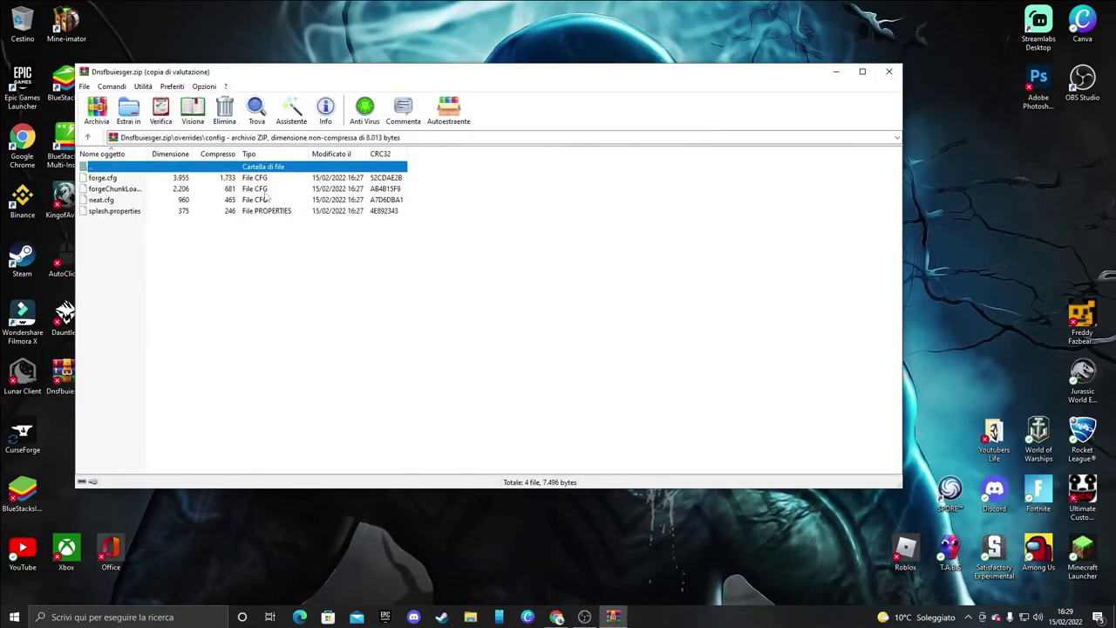
{"action": "left_click", "coordinate": [888, 72]}
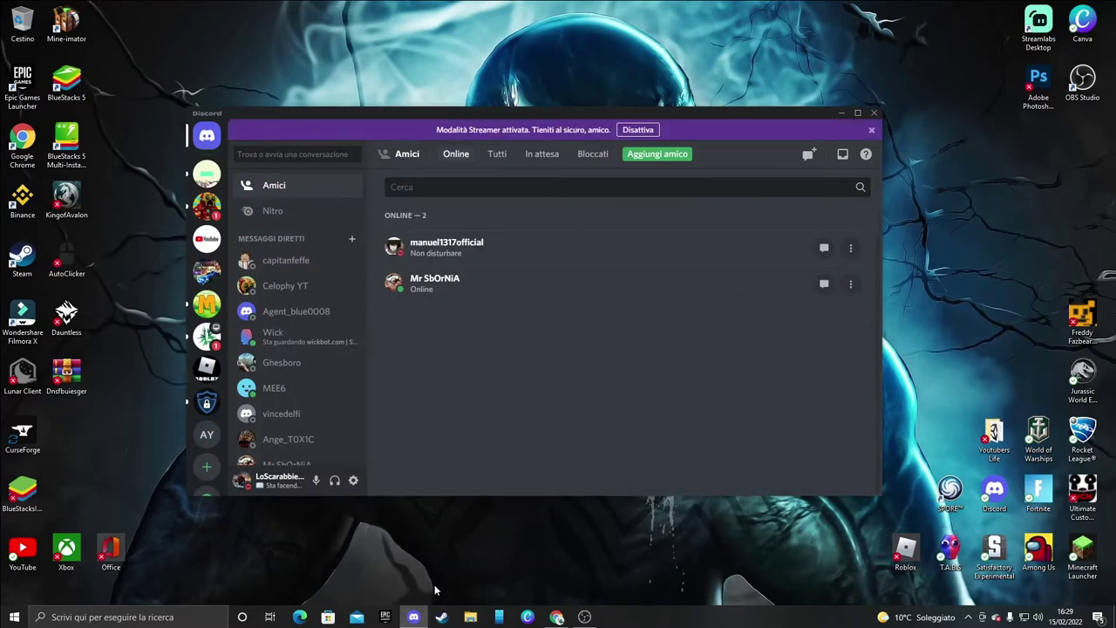
In Discord, dismiss the streamer mode banner and send Dnsfbuiesger.zip to a friend in a direct message
{"action": "left_click", "coordinate": [869, 131]}
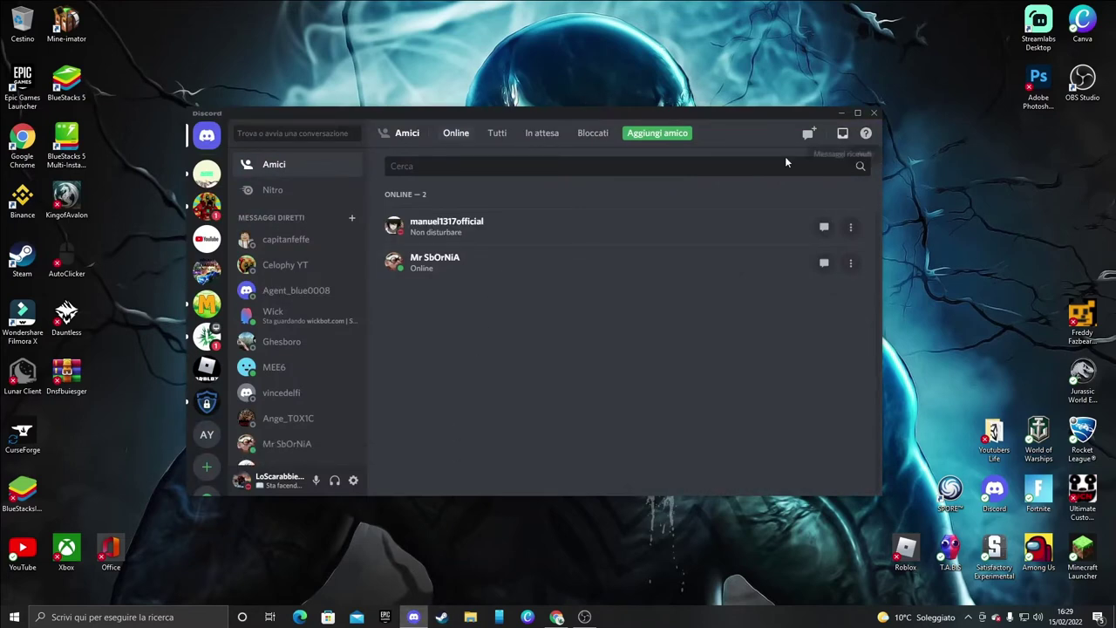
{"action": "left_click", "coordinate": [311, 247]}
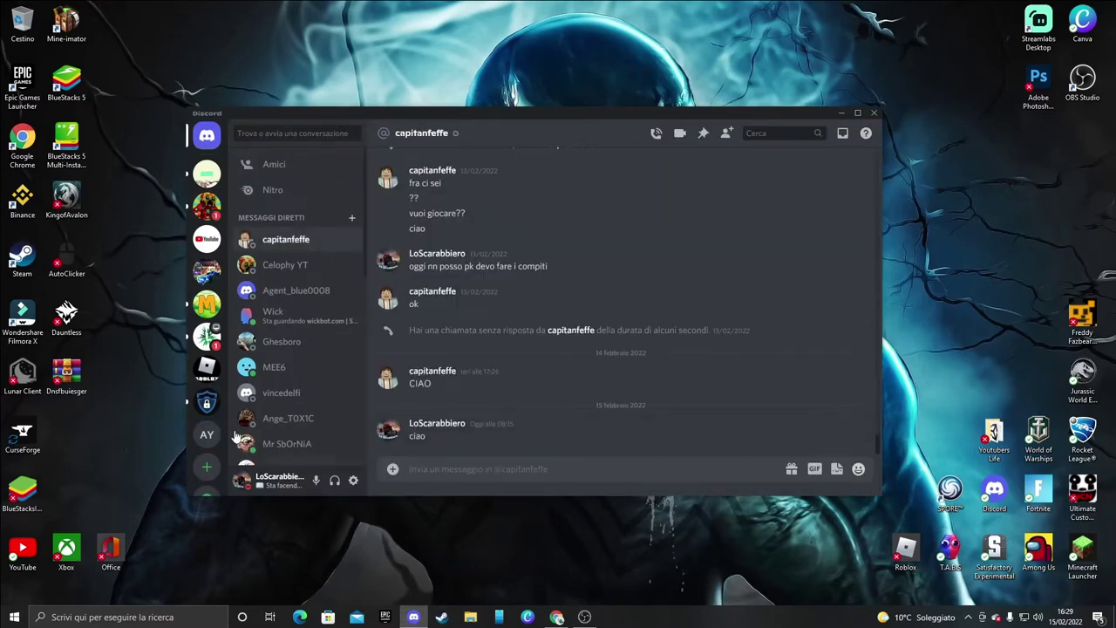
{"action": "left_click_drag", "start_coordinate": [404, 464], "coordinate": [427, 467]}
{"action": "key", "text": "Return"}
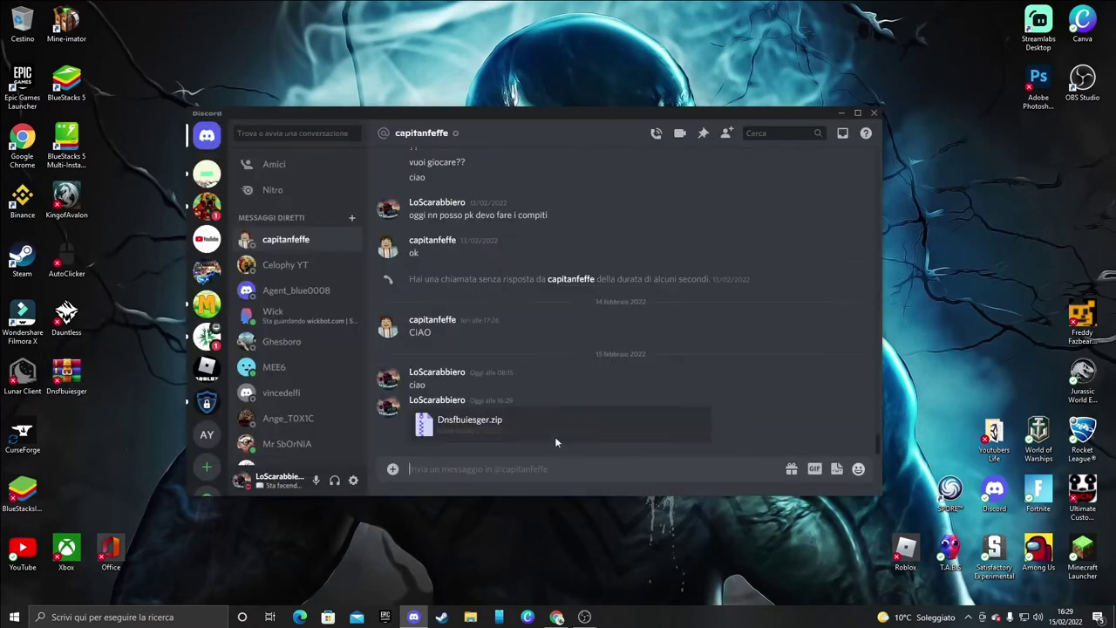
Try to download the sent Dnsfbuiesger.zip from the chat, back out and close Discord
{"action": "left_click", "coordinate": [514, 429]}
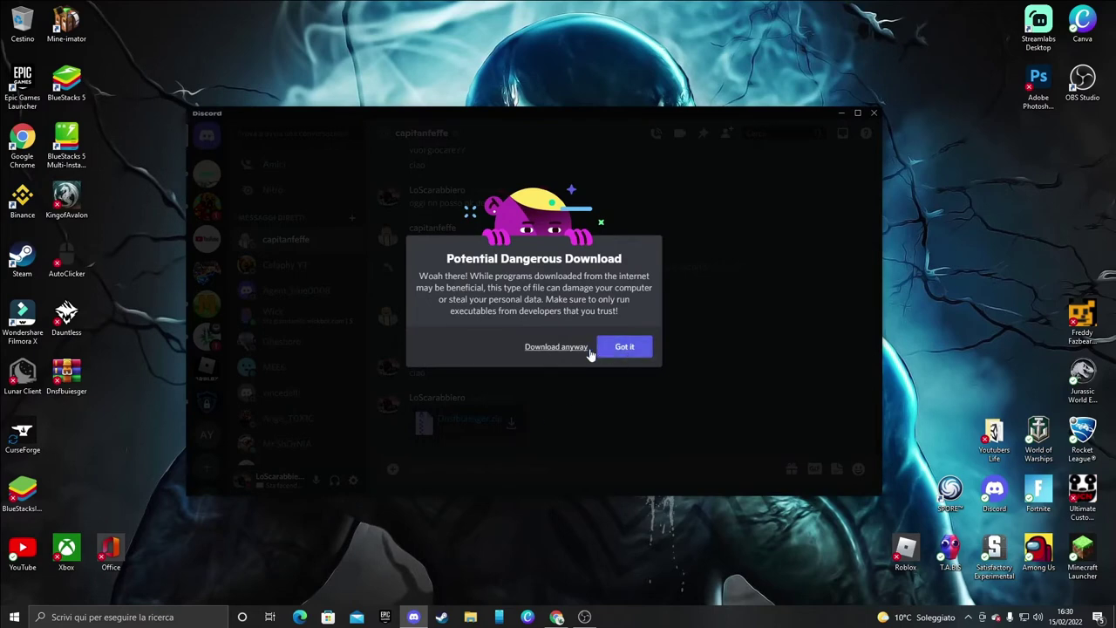
{"action": "left_click", "coordinate": [619, 346]}
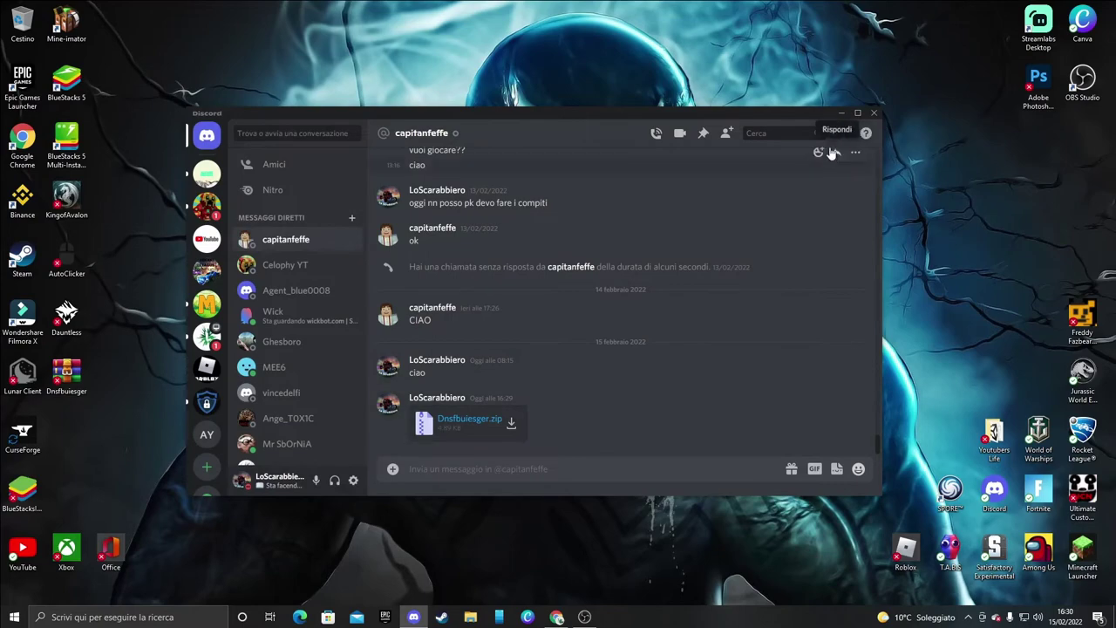
{"action": "left_click", "coordinate": [841, 114]}
{"action": "left_click", "coordinate": [414, 616]}
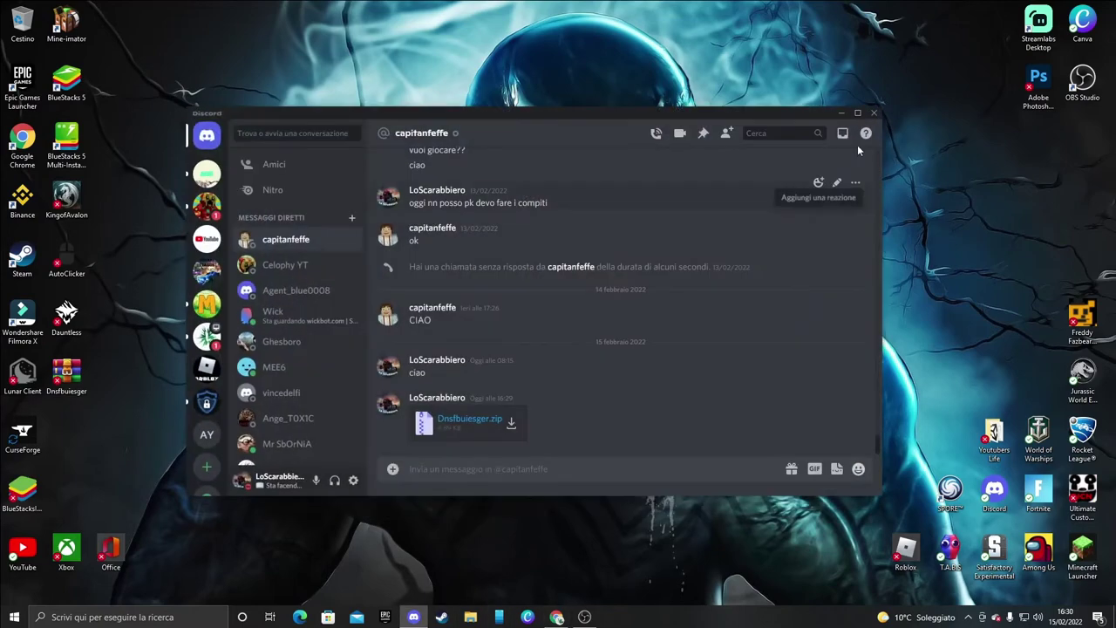
{"action": "left_click", "coordinate": [874, 113]}
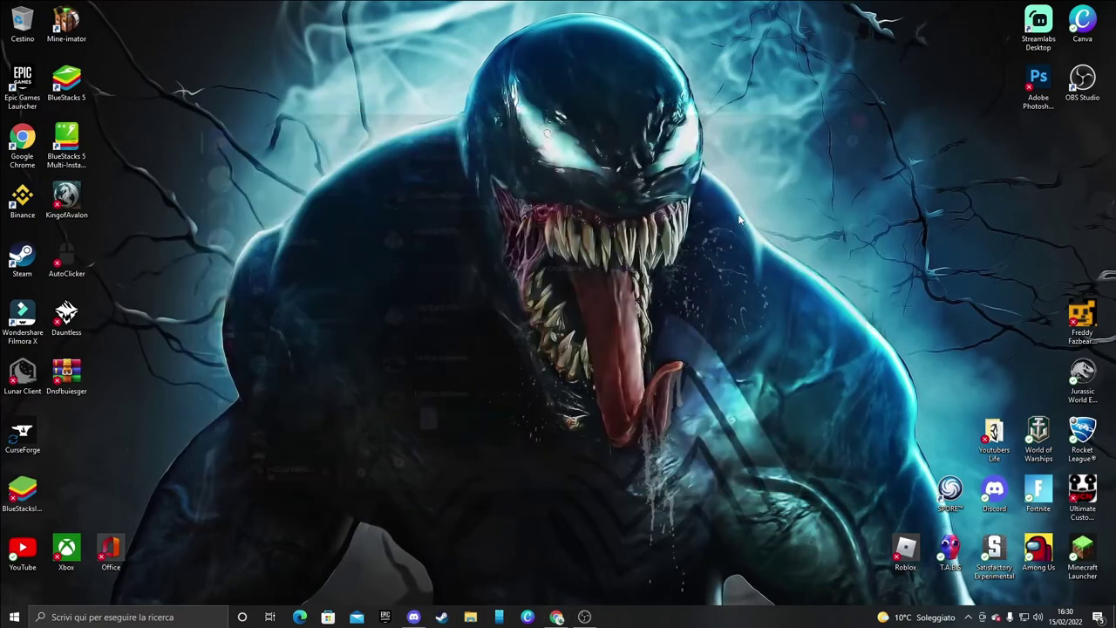
Reopen CurseForge, return to the list of own modpacks and start creating a custom profile
{"action": "double_click", "coordinate": [22, 433]}
{"action": "left_click", "coordinate": [203, 196]}
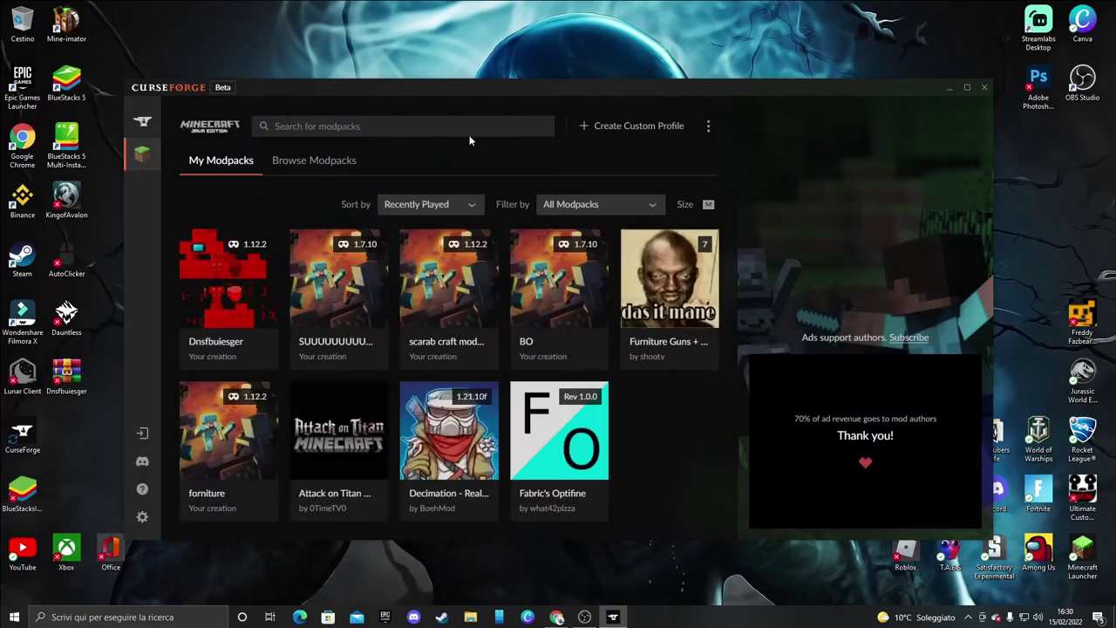
{"action": "left_click", "coordinate": [605, 135]}
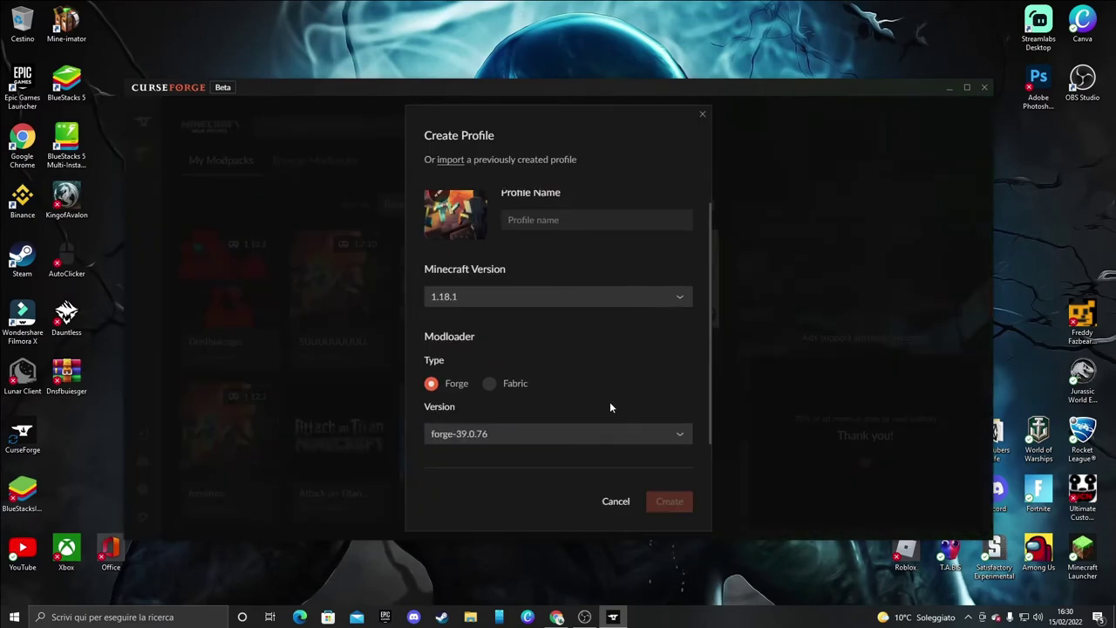
{"action": "left_click", "coordinate": [450, 161]}
{"action": "left_click_drag", "start_coordinate": [70, 380], "coordinate": [301, 297]}
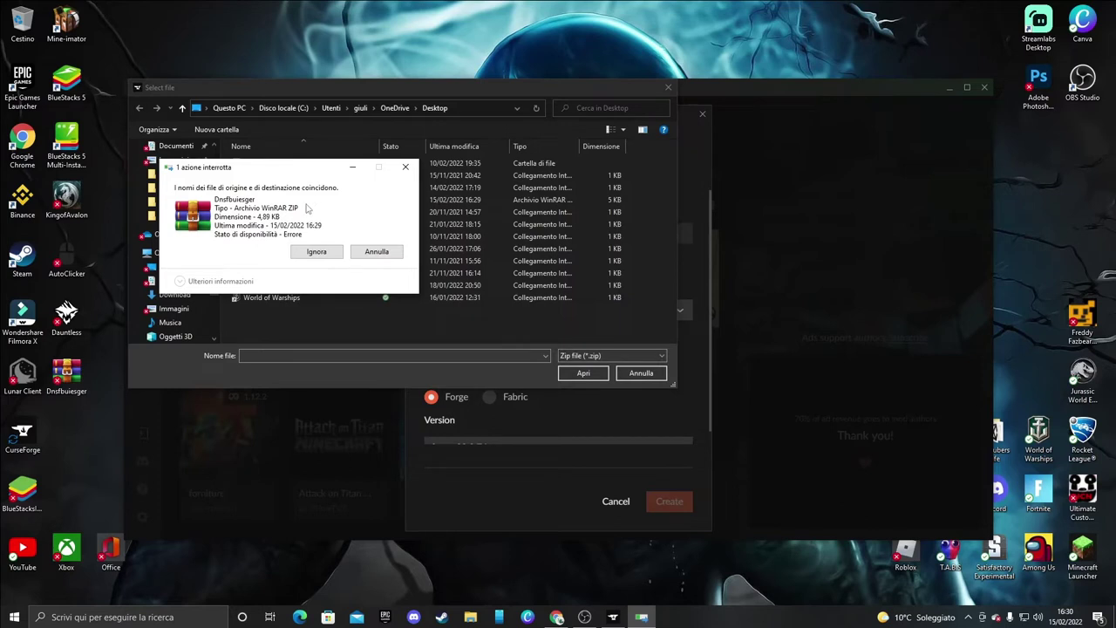
{"action": "left_click", "coordinate": [316, 251]}
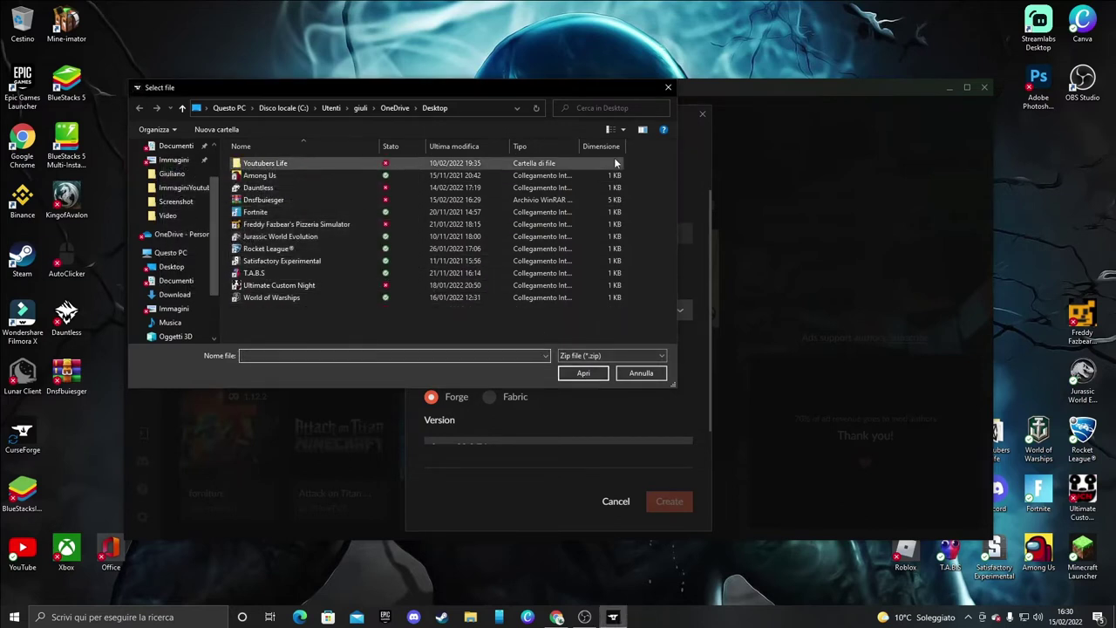
{"action": "left_click", "coordinate": [668, 87]}
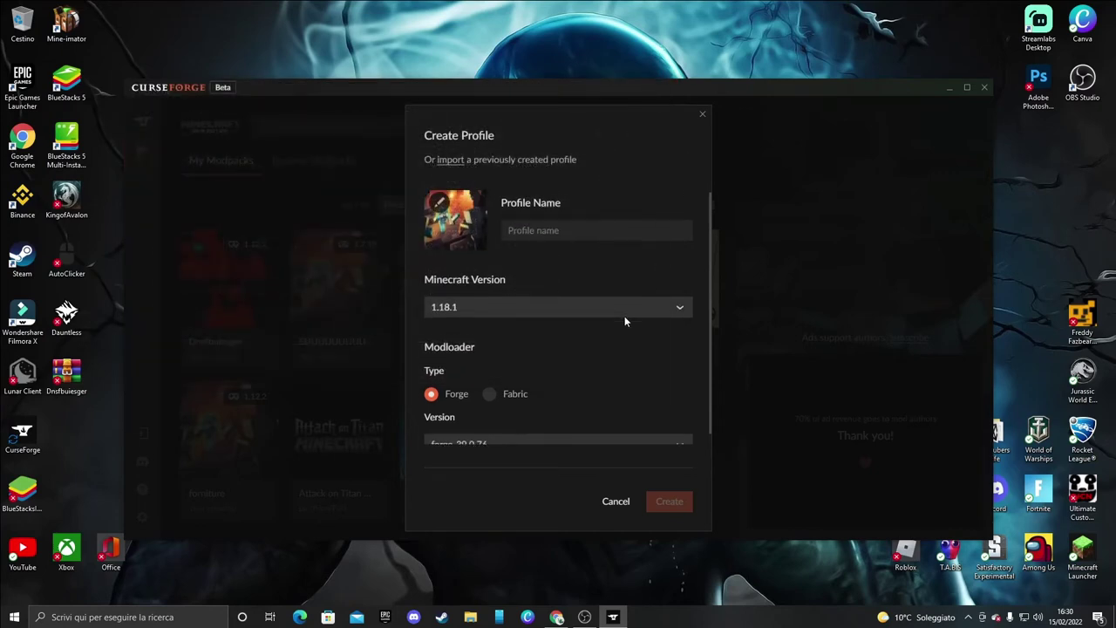
Import the previously created profile from the Dnsfbuiesger zip on the Desktop
{"action": "left_click", "coordinate": [450, 160]}
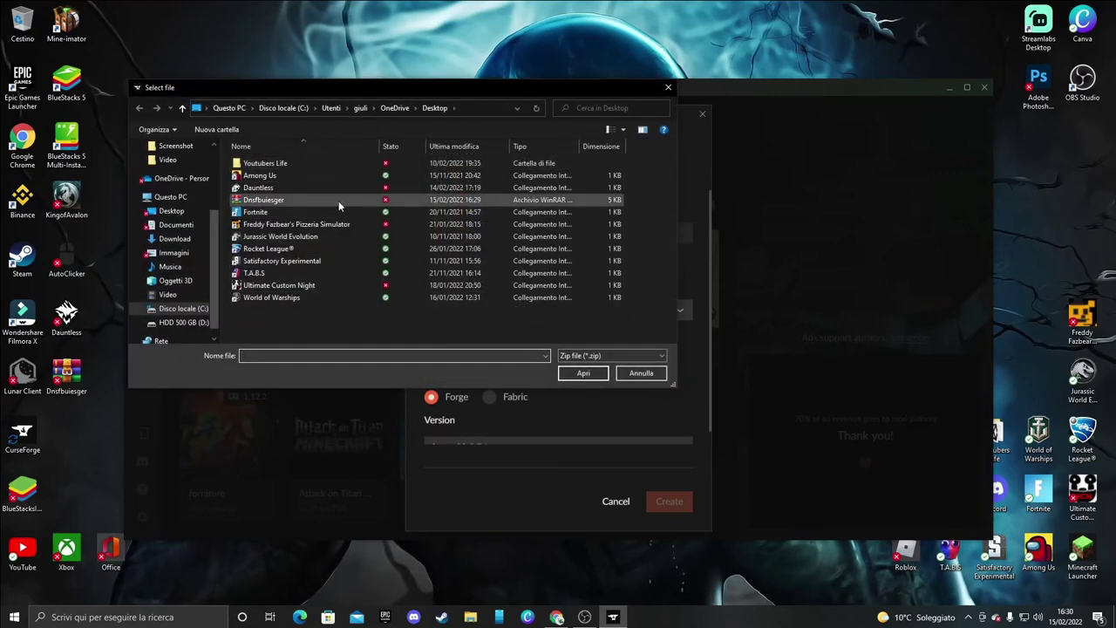
{"action": "double_click", "coordinate": [338, 201]}
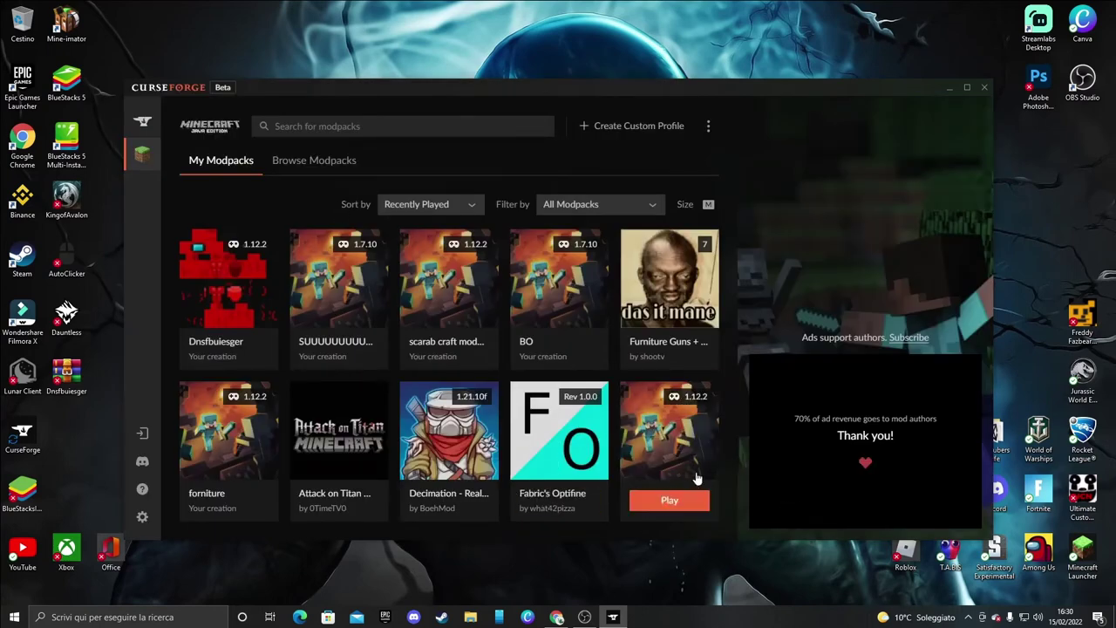
Delete the newly imported 1.12.2 profile and the original Dnsfbuiesger profile
{"action": "right_click", "coordinate": [698, 477]}
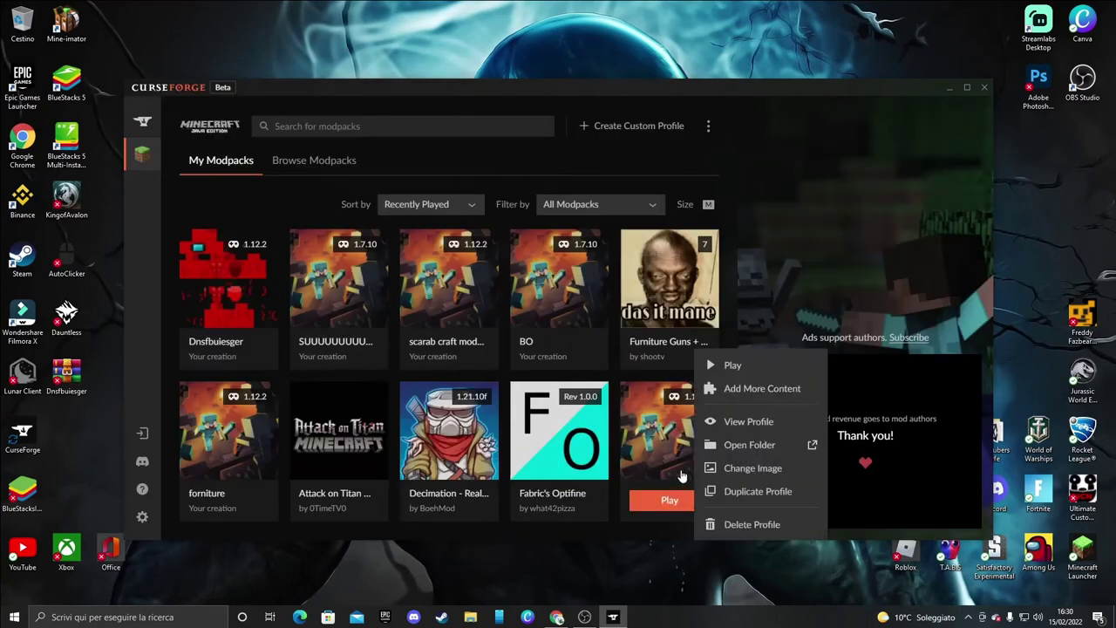
{"action": "left_click", "coordinate": [747, 526]}
{"action": "left_click", "coordinate": [639, 365]}
{"action": "right_click", "coordinate": [231, 315]}
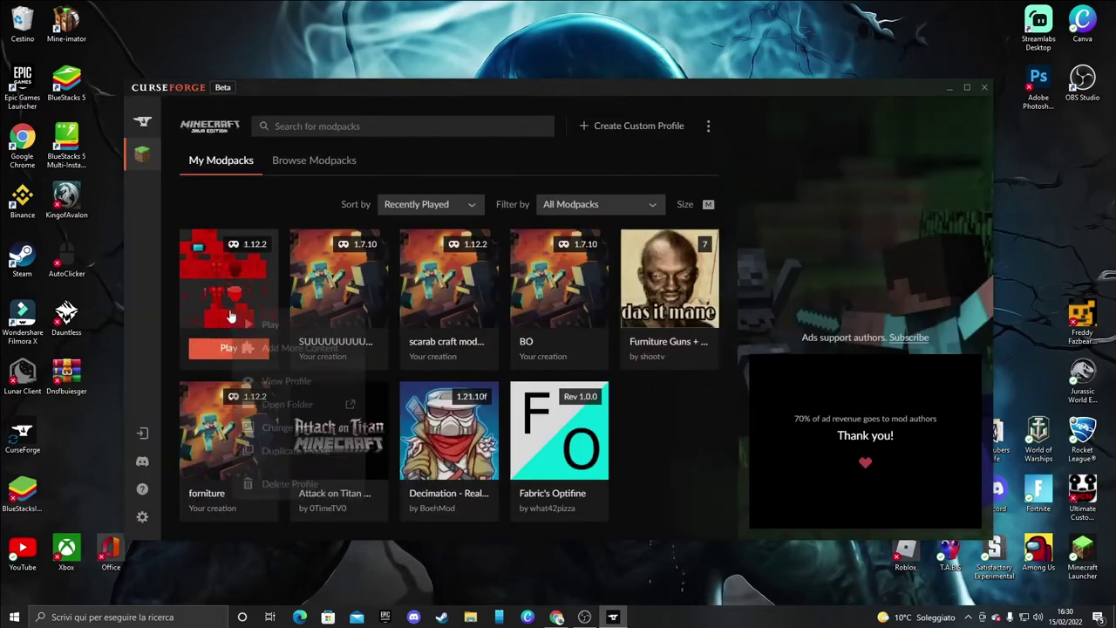
{"action": "left_click", "coordinate": [273, 490]}
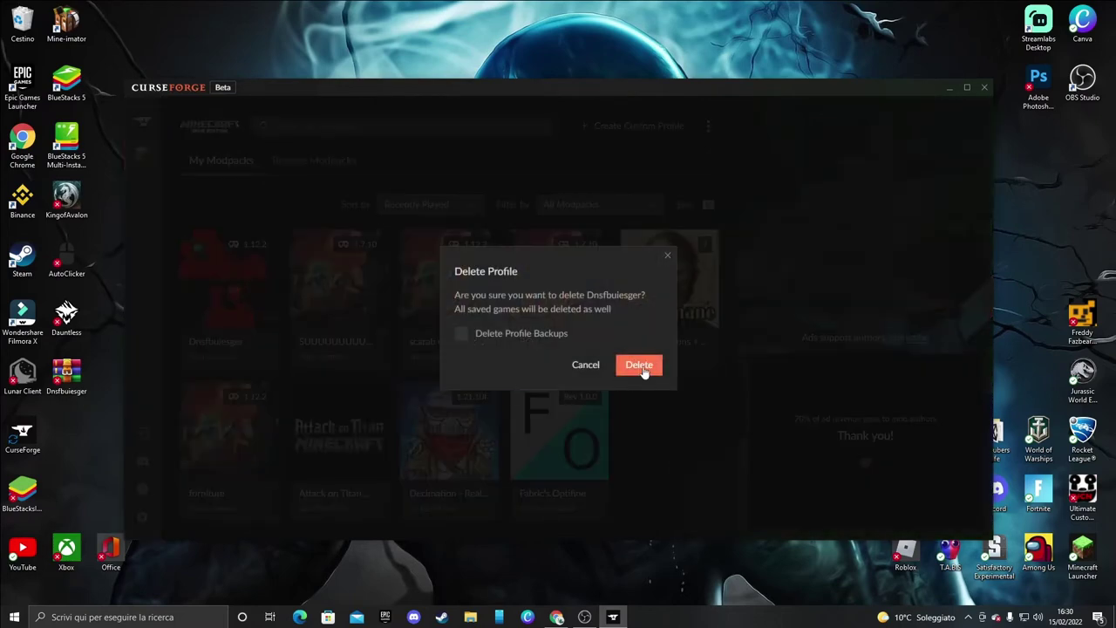
{"action": "left_click", "coordinate": [639, 364]}
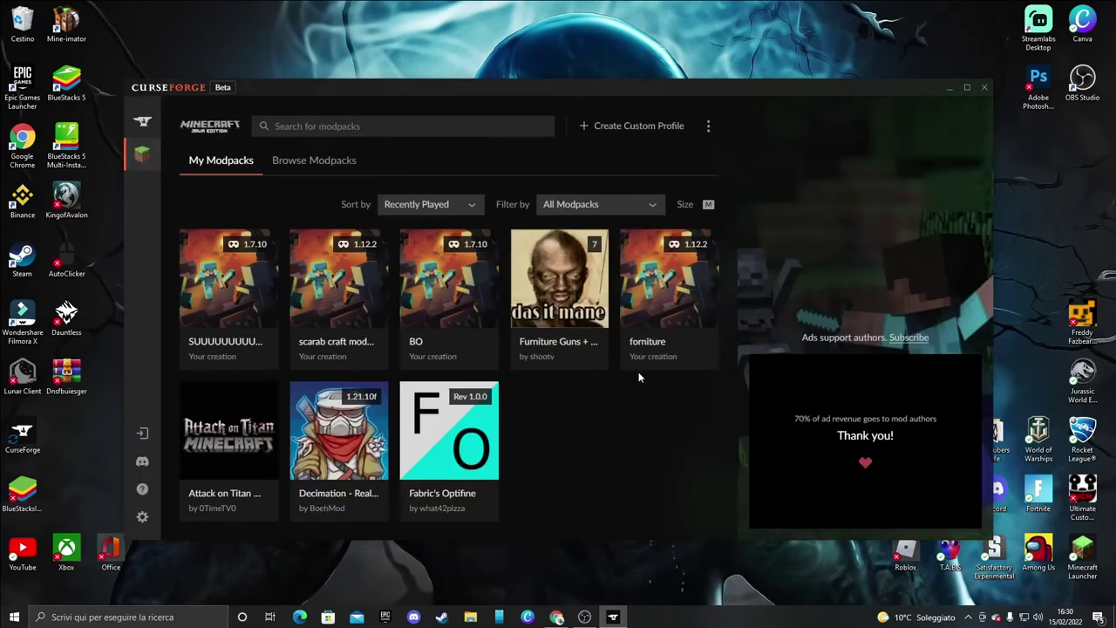
Close CurseForge, switch to Chrome, replace the CurseForge download page with a new tab and search Google for "forge mod"
{"action": "left_click", "coordinate": [983, 87]}
{"action": "left_click", "coordinate": [556, 617]}
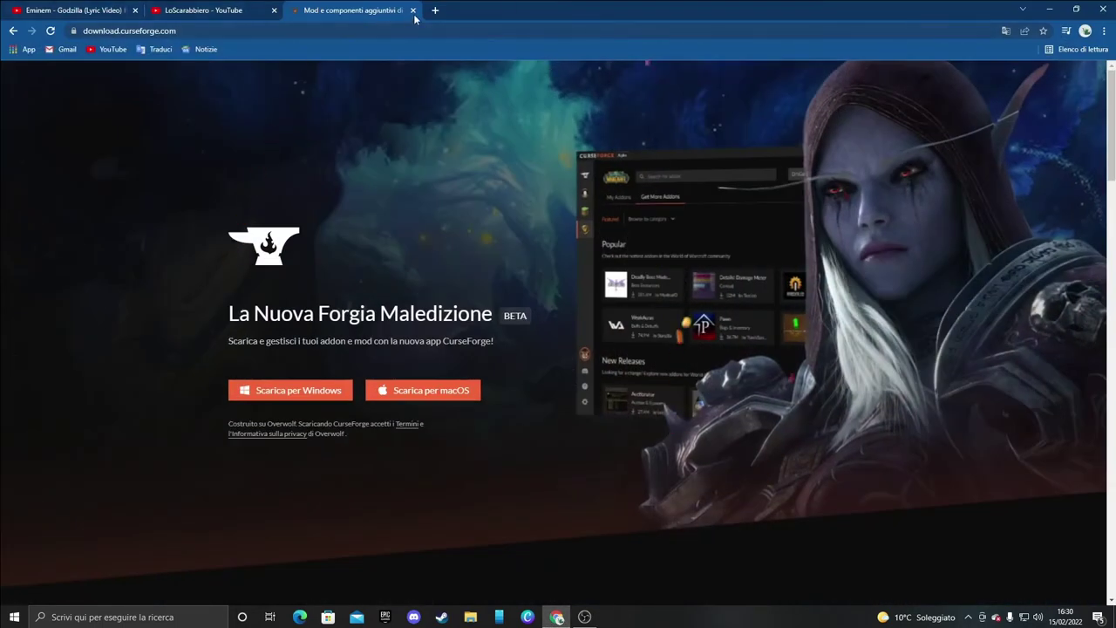
{"action": "key", "text": "ctrl+t"}
{"action": "left_click", "coordinate": [413, 10]}
{"action": "left_click", "coordinate": [510, 245]}
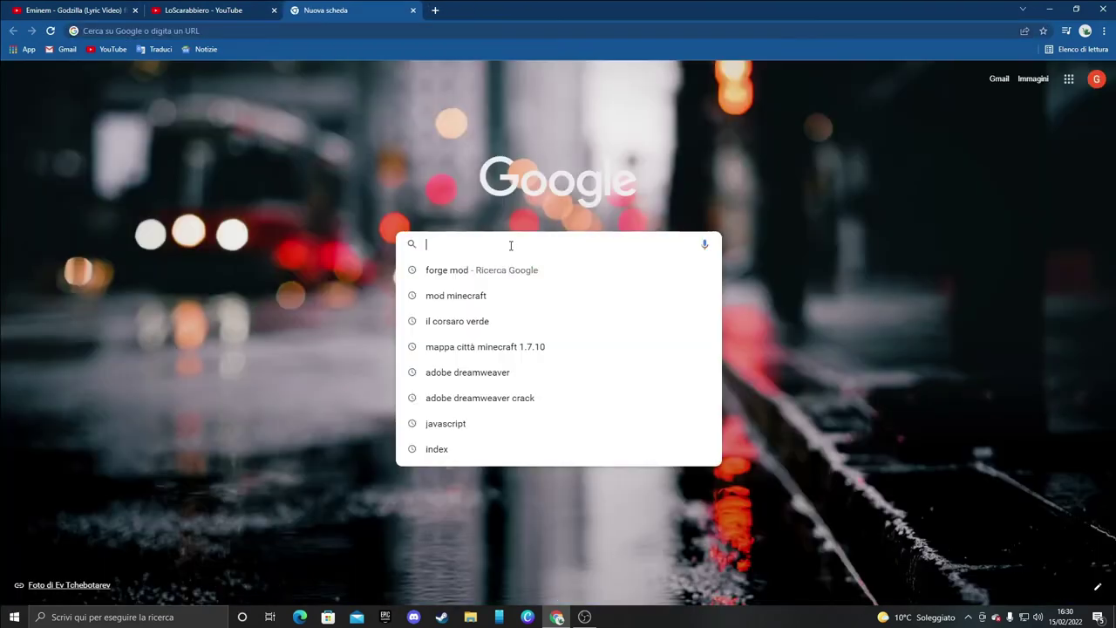
{"action": "key", "text": "Down"}
{"action": "key", "text": "Return"}
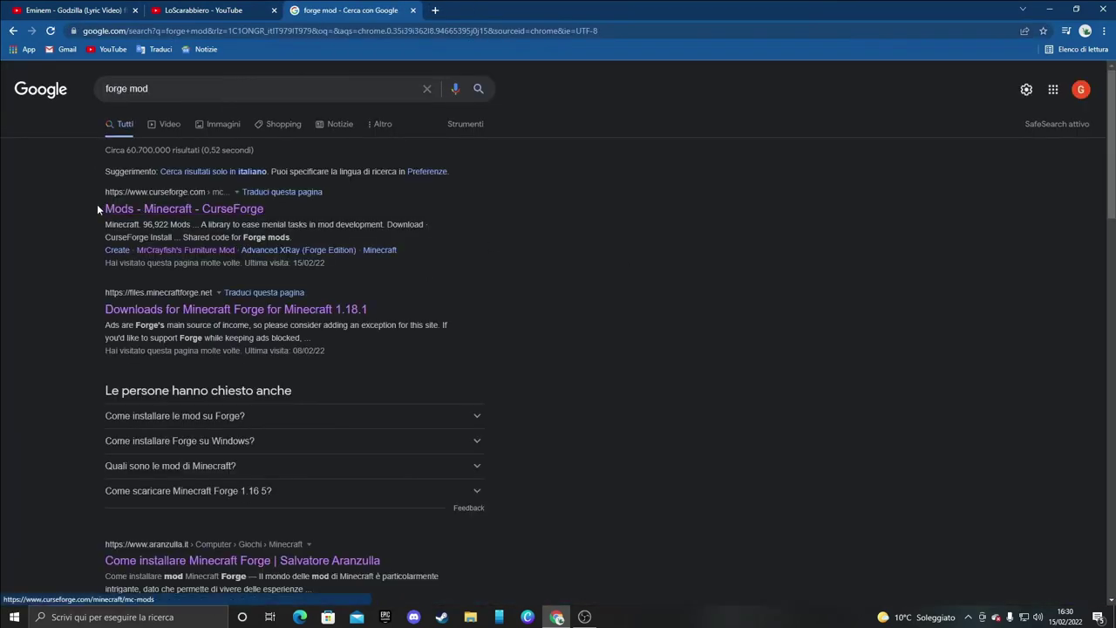
Open the "Mods - Minecraft - CurseForge" search result and browse the list of Minecraft mods
{"action": "left_click_drag", "start_coordinate": [99, 209], "coordinate": [233, 210]}
{"action": "left_click", "coordinate": [244, 221]}
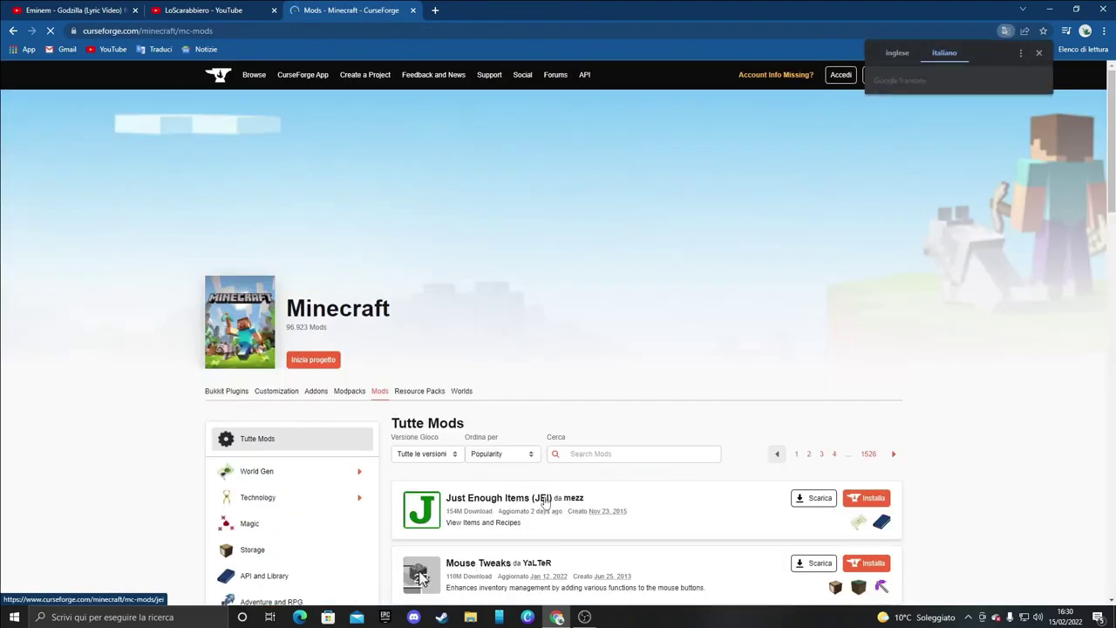
{"action": "scroll", "coordinate": [542, 491], "scroll_direction": "down", "scroll_amount": 9}
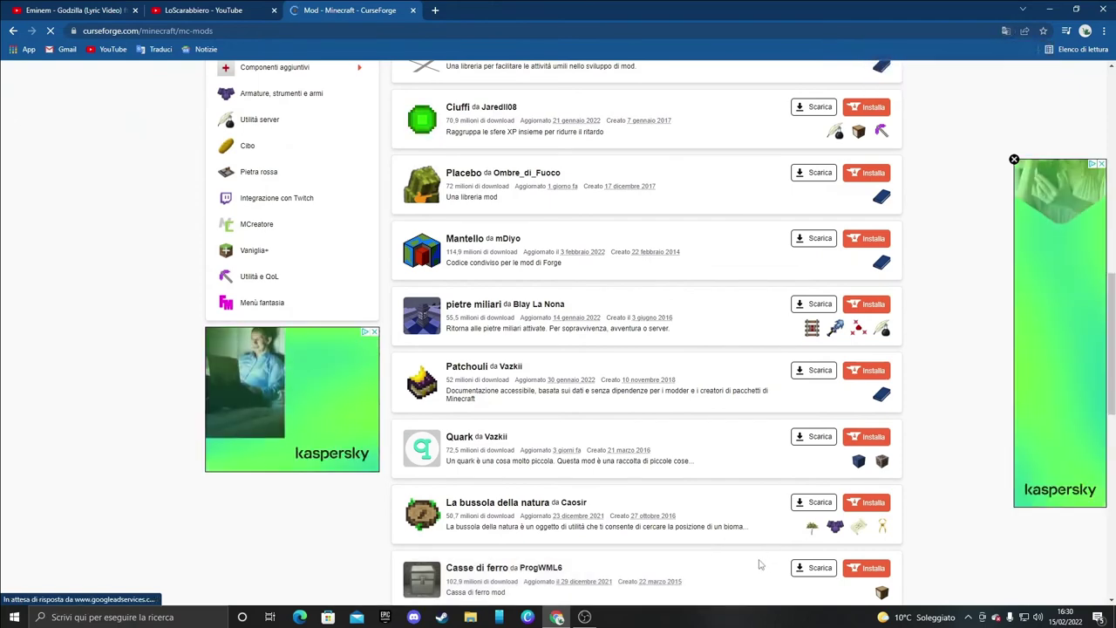
Browse the rest of the first page of mods, try to dismiss the side advertisement and close the ad tab
{"action": "scroll", "coordinate": [649, 491], "scroll_direction": "down", "scroll_amount": 3}
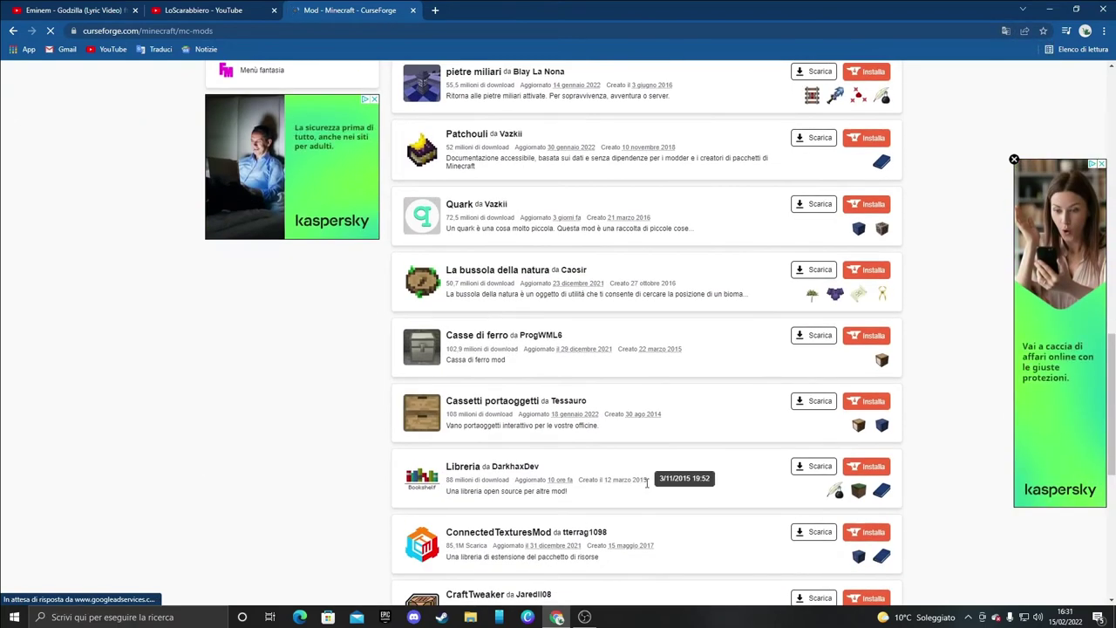
{"action": "scroll", "coordinate": [646, 484], "scroll_direction": "down", "scroll_amount": 5}
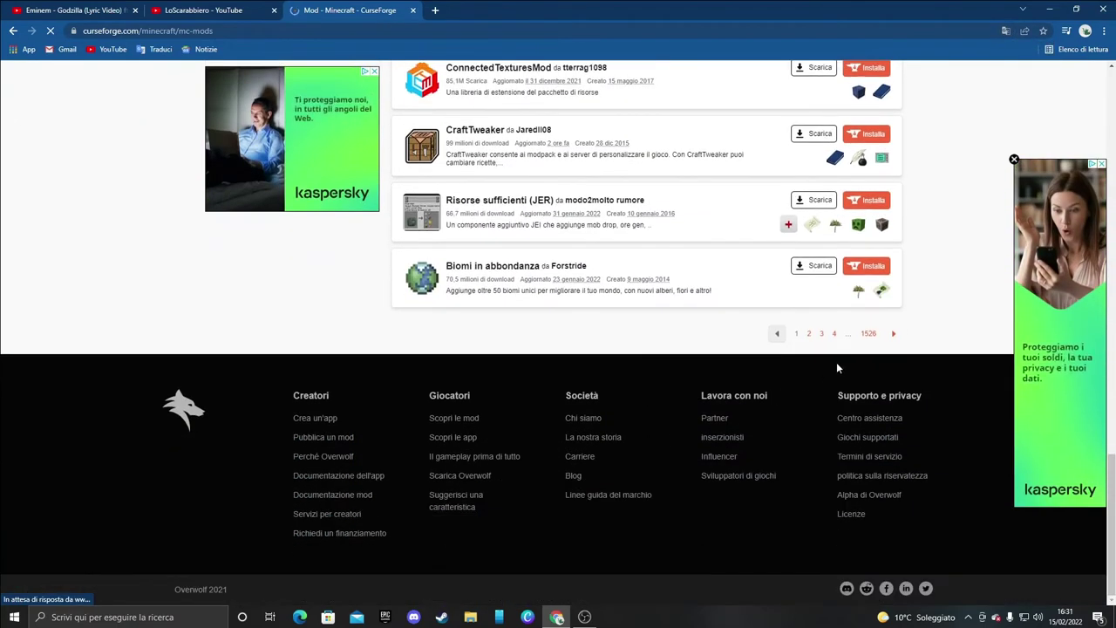
{"action": "scroll", "coordinate": [904, 337], "scroll_direction": "up", "scroll_amount": 3}
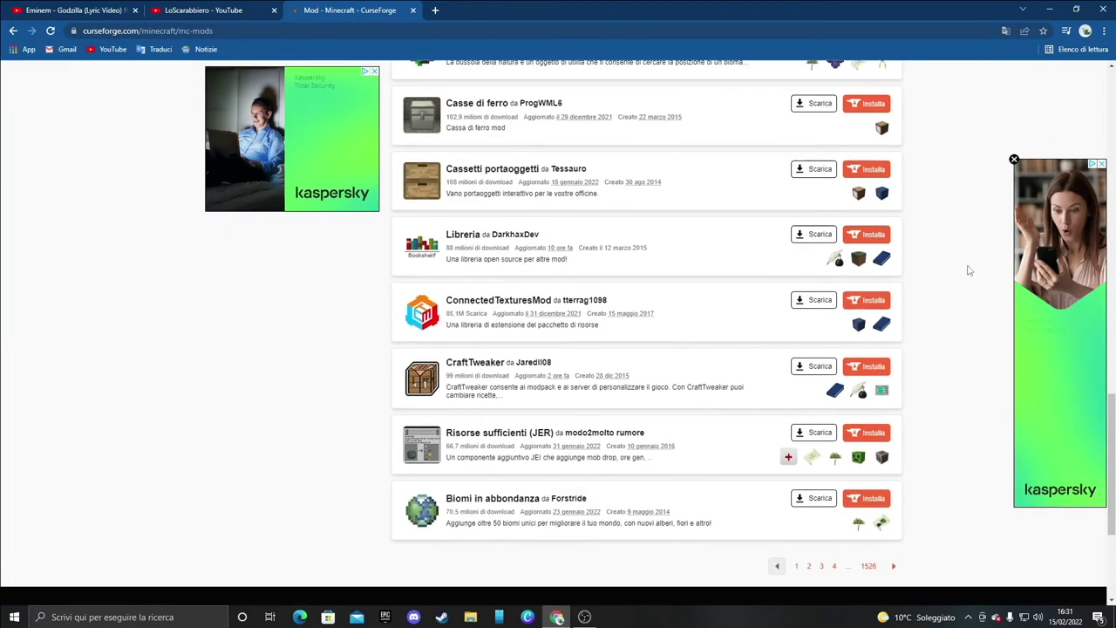
{"action": "left_click", "coordinate": [1015, 163]}
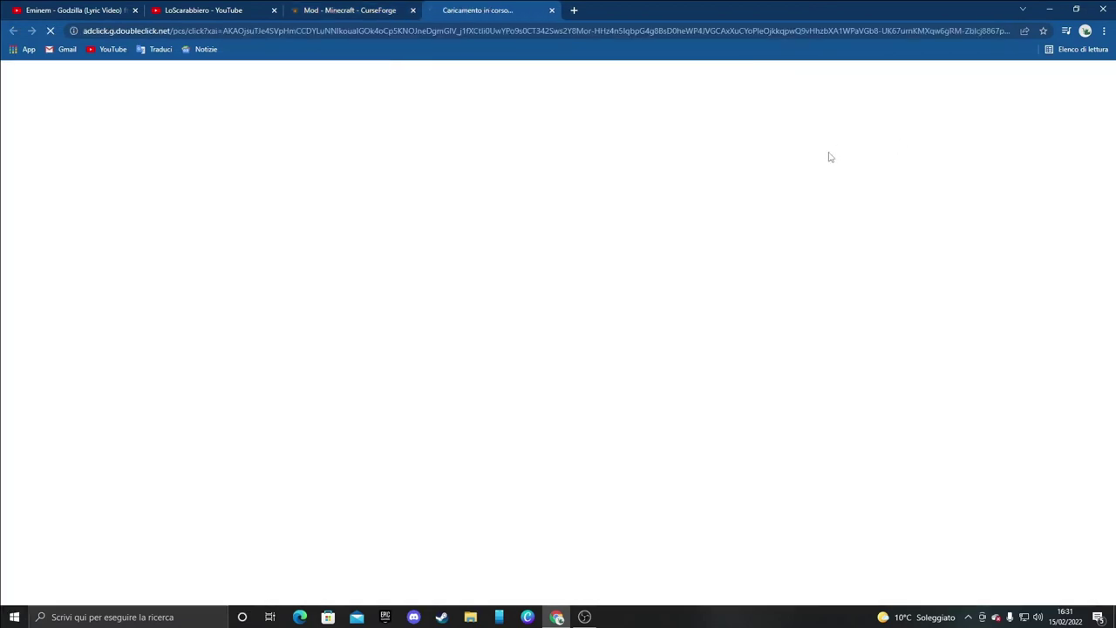
{"action": "left_click", "coordinate": [552, 10]}
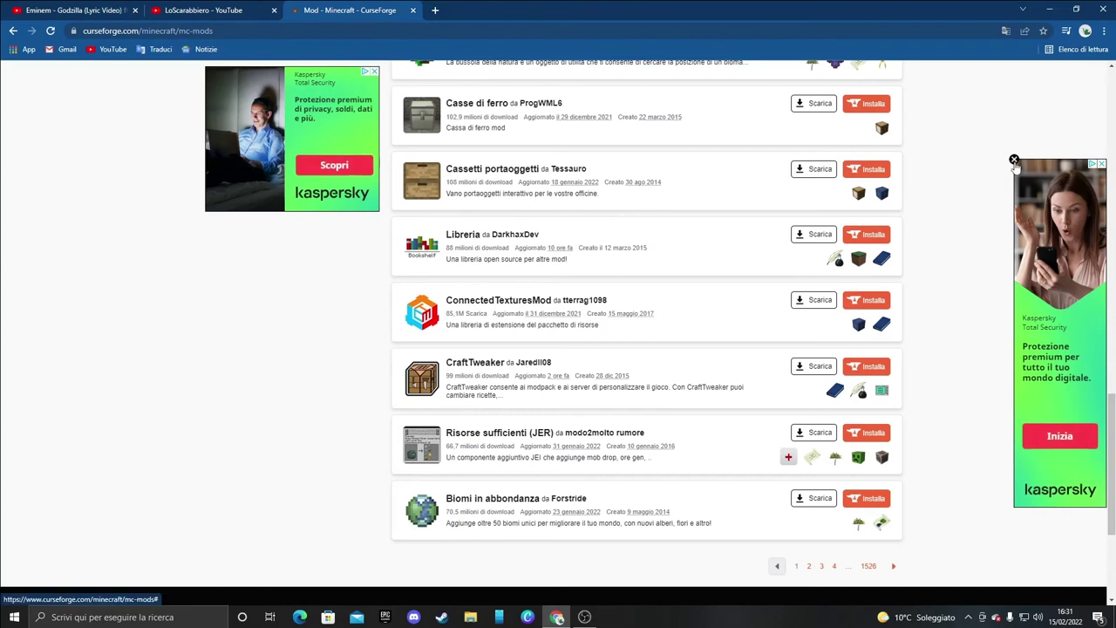
Open the Nature's Compass (La bussola della natura) mod from the list and check its supported game version
{"action": "scroll", "coordinate": [550, 281], "scroll_direction": "up", "scroll_amount": 3}
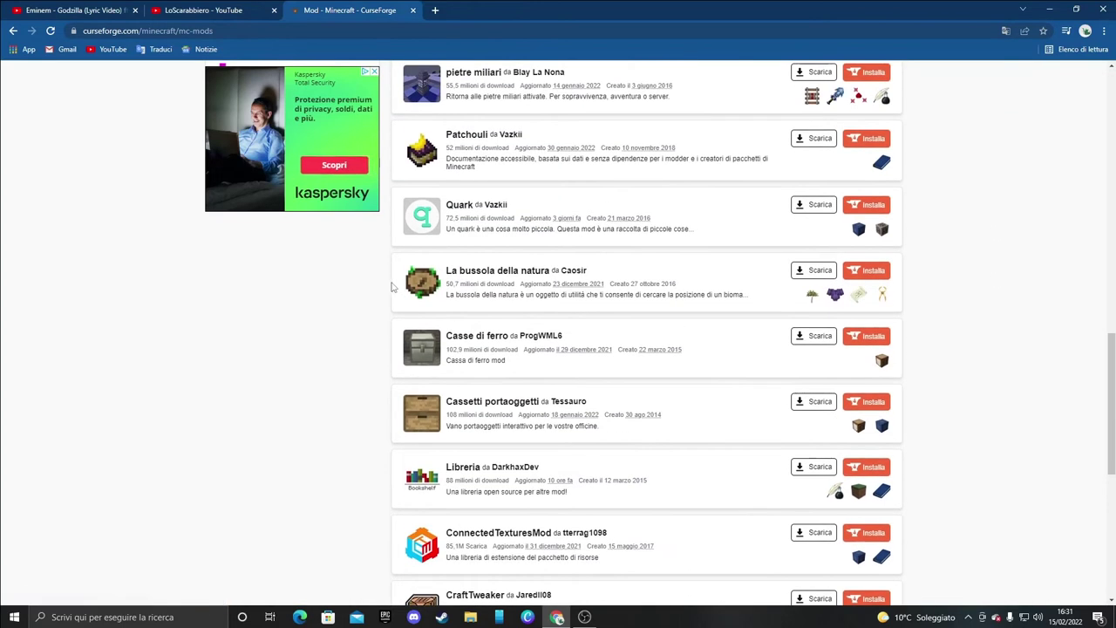
{"action": "left_click_drag", "start_coordinate": [399, 266], "coordinate": [578, 271]}
{"action": "left_click", "coordinate": [558, 271]}
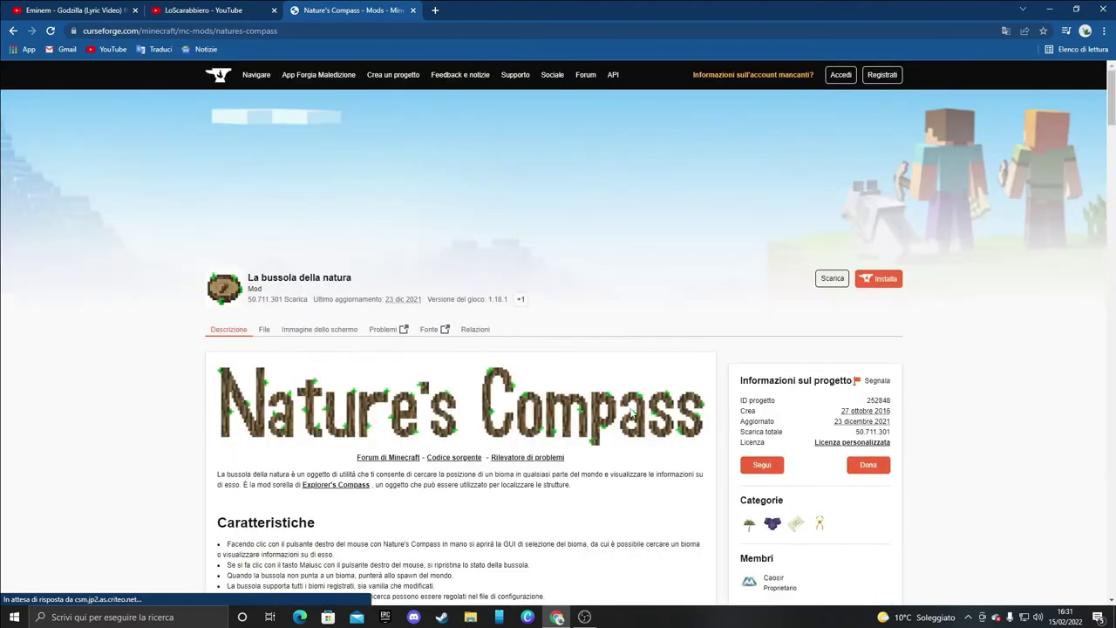
{"action": "left_click_drag", "start_coordinate": [450, 299], "coordinate": [524, 308]}
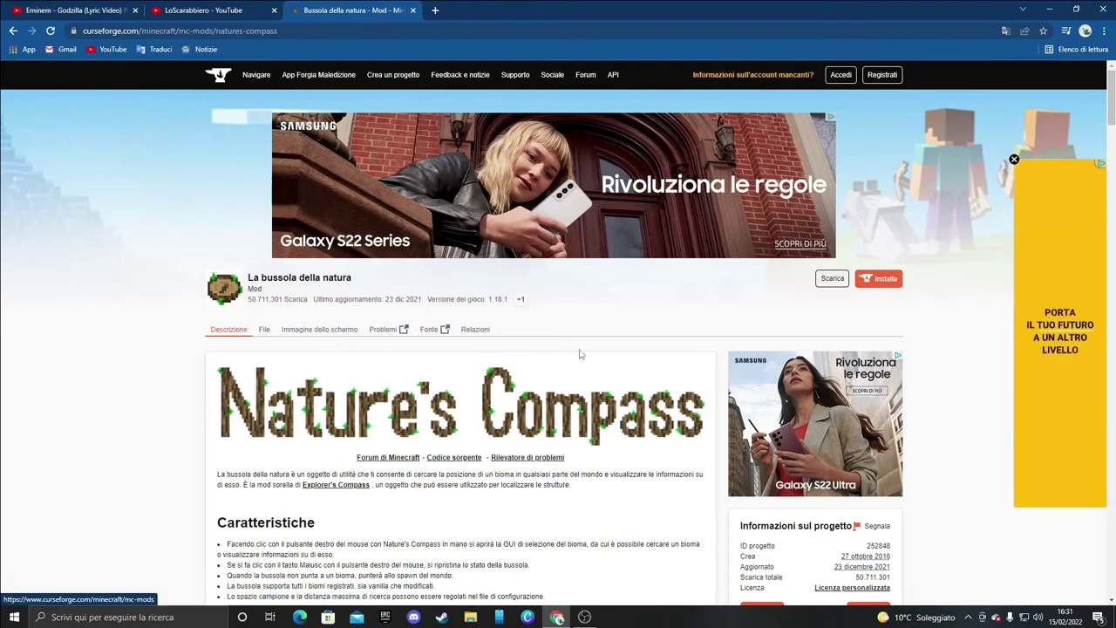
Open the file list of Nature's Compass and look through the recent files and the game version of each
{"action": "left_click", "coordinate": [264, 330]}
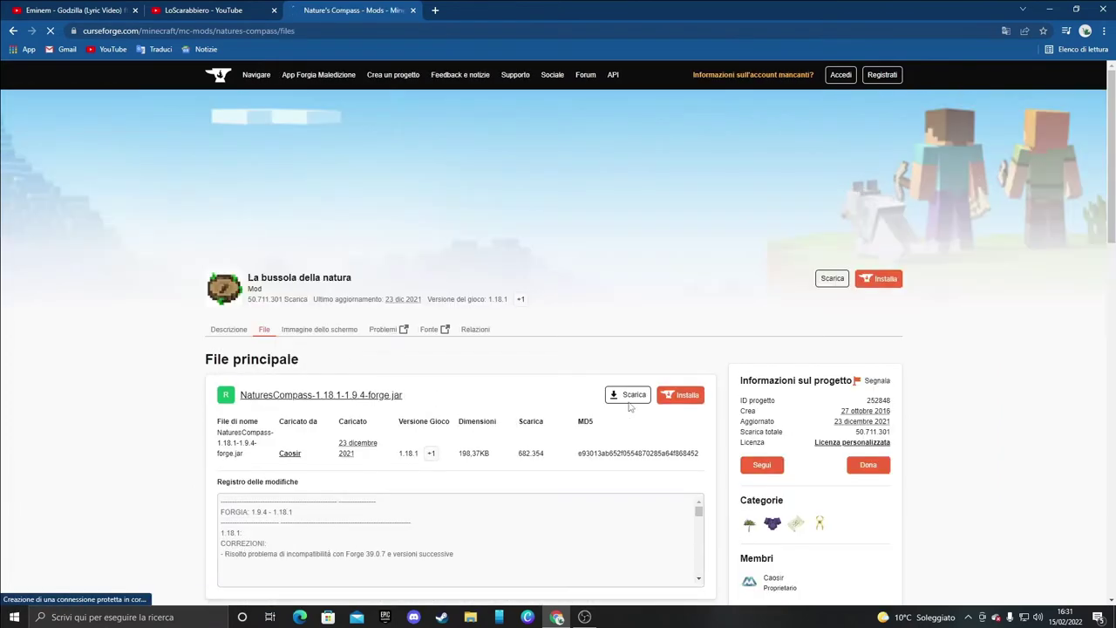
{"action": "scroll", "coordinate": [586, 417], "scroll_direction": "down", "scroll_amount": 4}
{"action": "scroll", "coordinate": [586, 417], "scroll_direction": "down", "scroll_amount": 5}
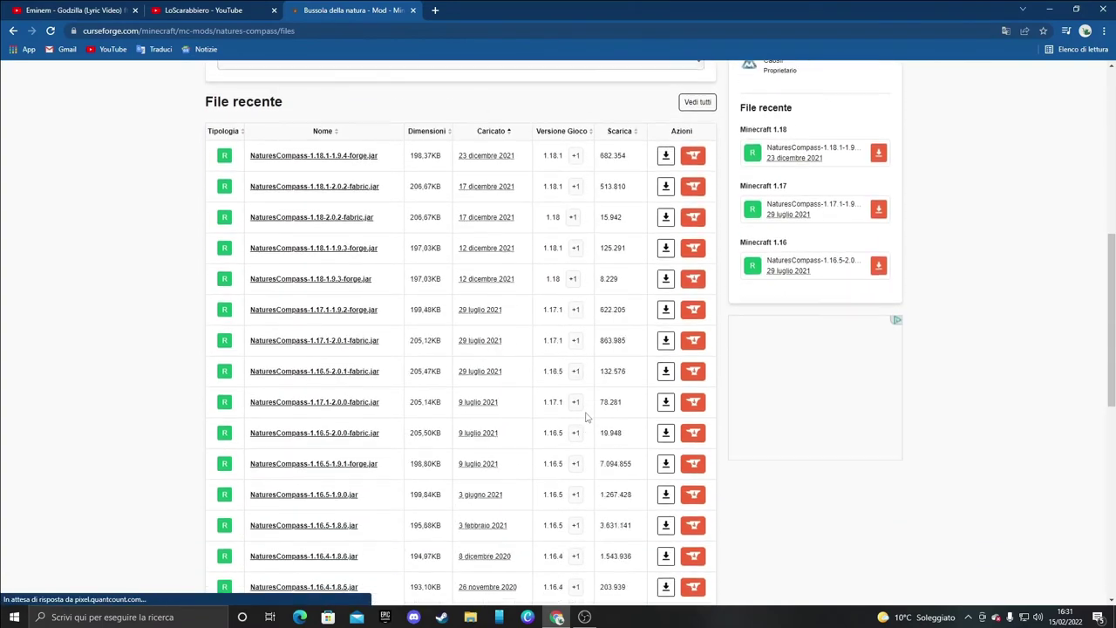
{"action": "scroll", "coordinate": [586, 417], "scroll_direction": "down", "scroll_amount": 2}
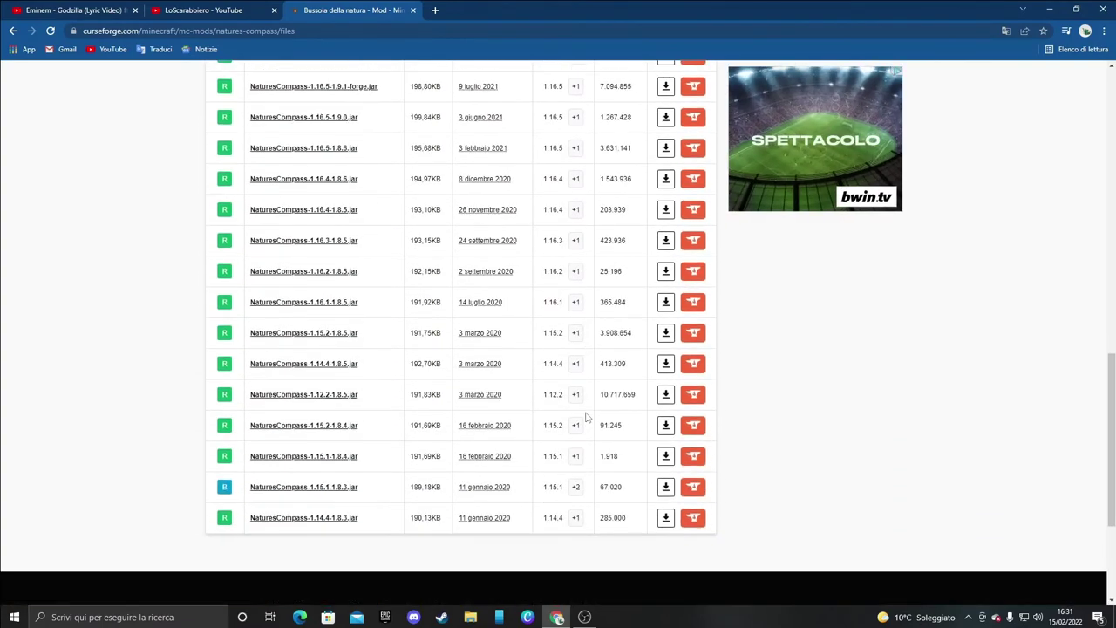
{"action": "scroll", "coordinate": [666, 430], "scroll_direction": "up", "scroll_amount": 4}
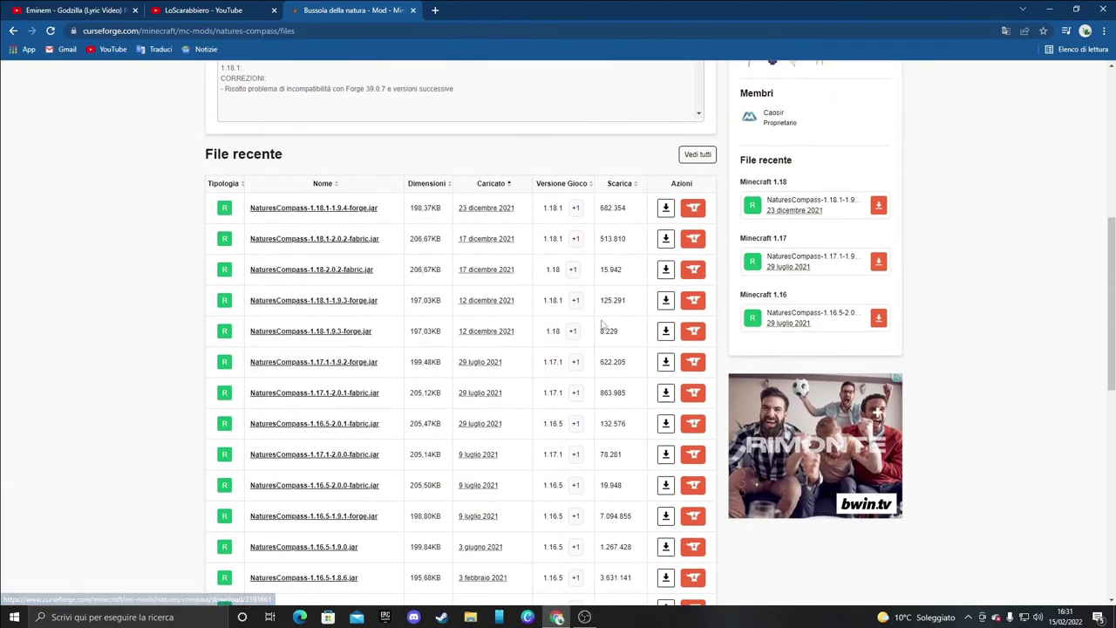
{"action": "scroll", "coordinate": [584, 242], "scroll_direction": "down", "scroll_amount": 4}
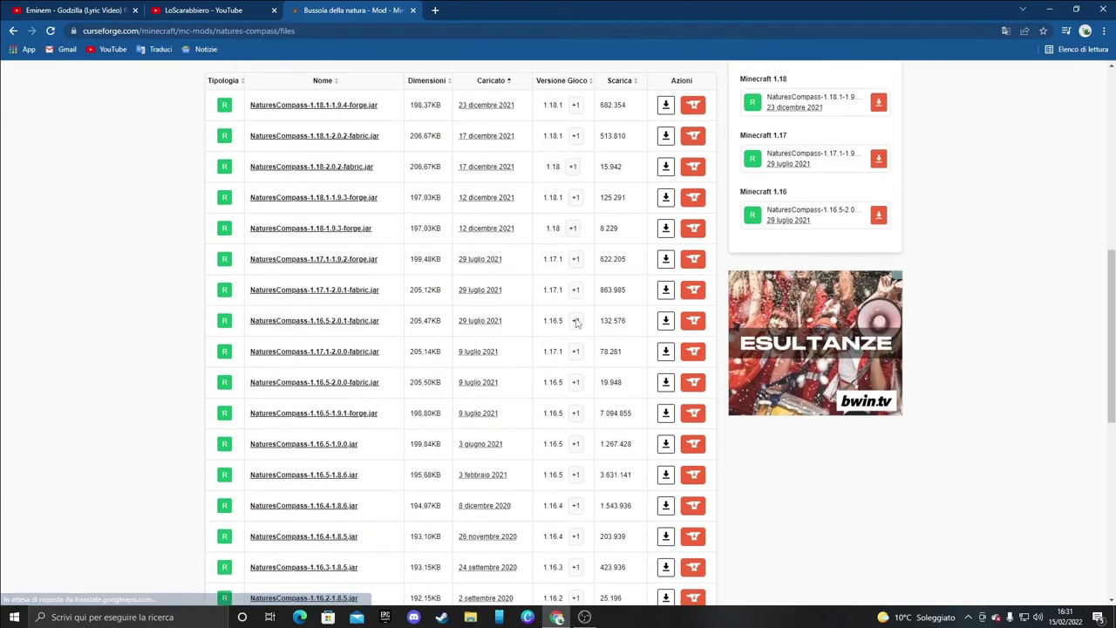
{"action": "scroll", "coordinate": [577, 333], "scroll_direction": "up", "scroll_amount": 8}
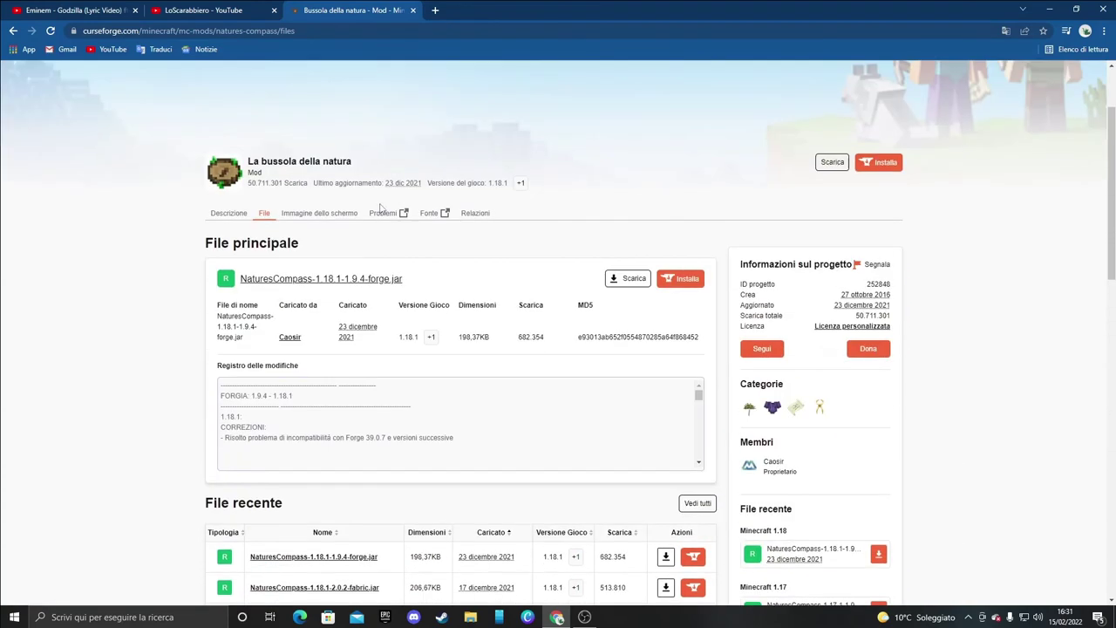
Return to the mod list, open the Biomes O' Plenty mod and look through its available files
{"action": "left_click", "coordinate": [13, 30]}
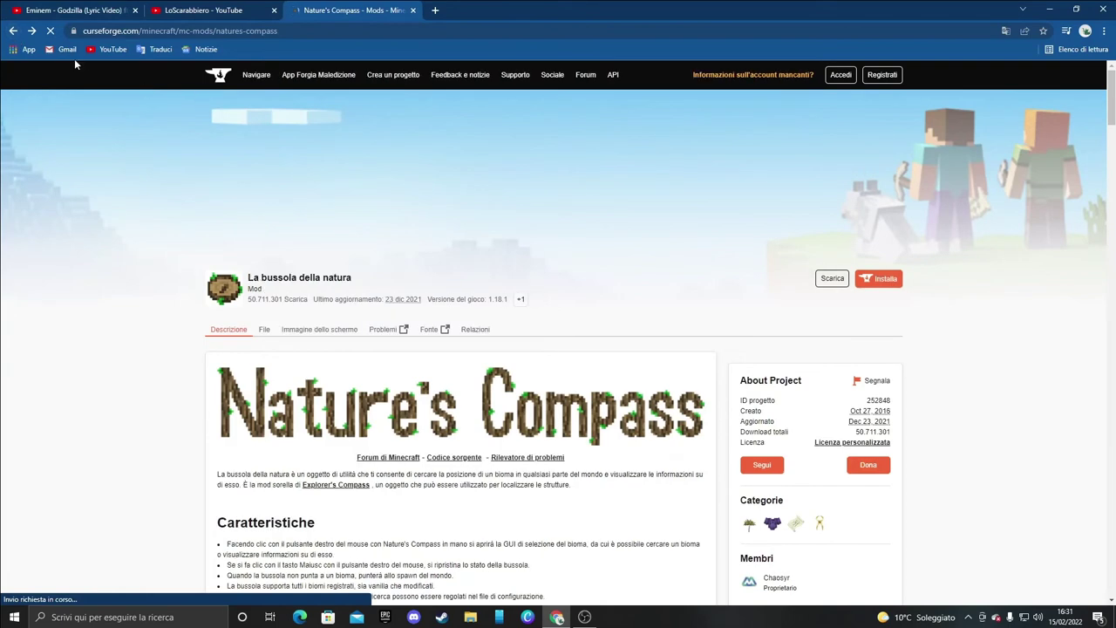
{"action": "left_click", "coordinate": [13, 31]}
{"action": "scroll", "coordinate": [528, 347], "scroll_direction": "down", "scroll_amount": 3}
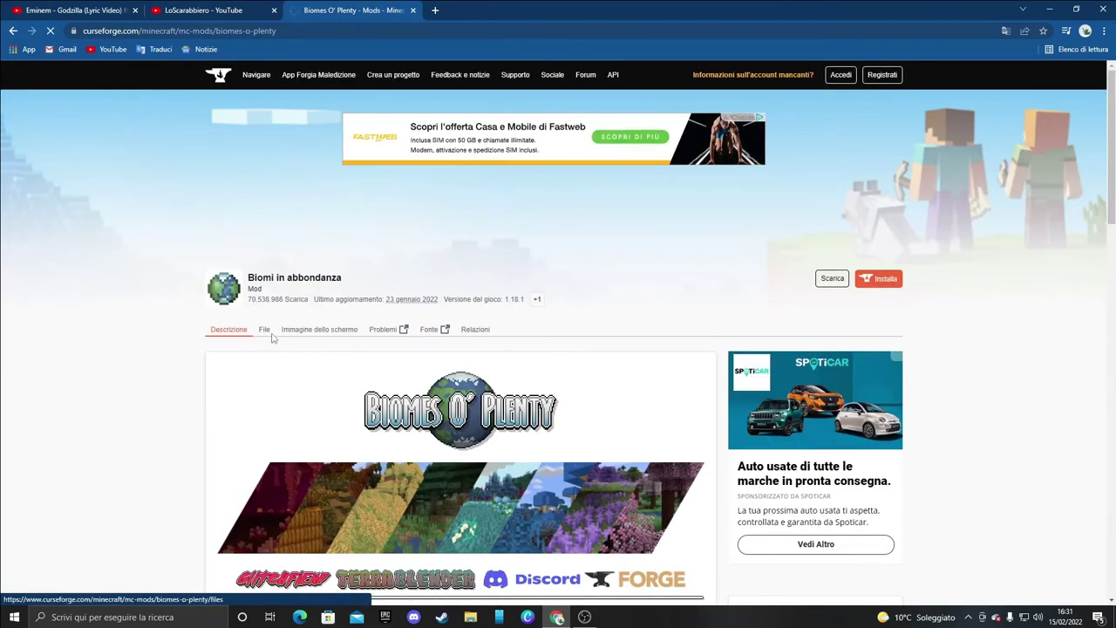
{"action": "left_click", "coordinate": [265, 331]}
{"action": "scroll", "coordinate": [433, 366], "scroll_direction": "down", "scroll_amount": 3}
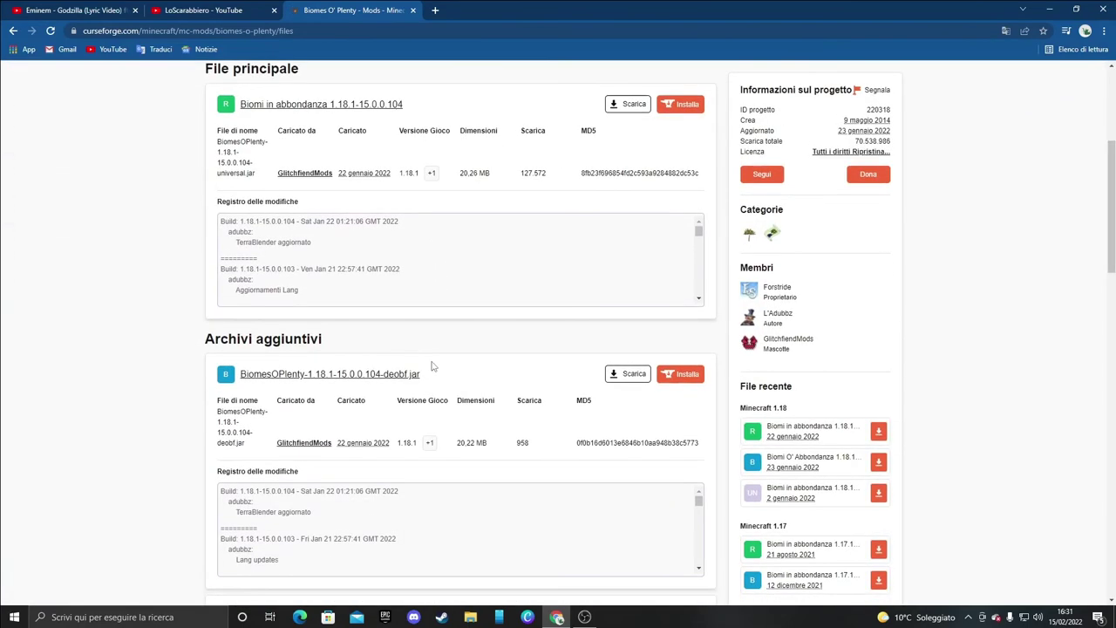
{"action": "scroll", "coordinate": [434, 366], "scroll_direction": "down", "scroll_amount": 7}
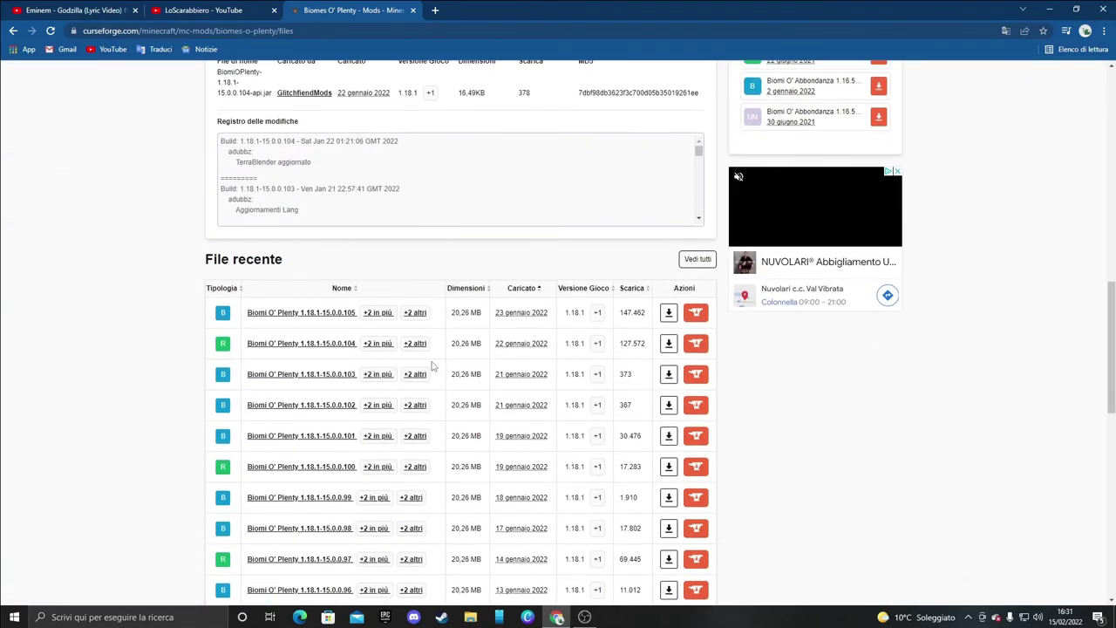
{"action": "scroll", "coordinate": [432, 366], "scroll_direction": "down", "scroll_amount": 7}
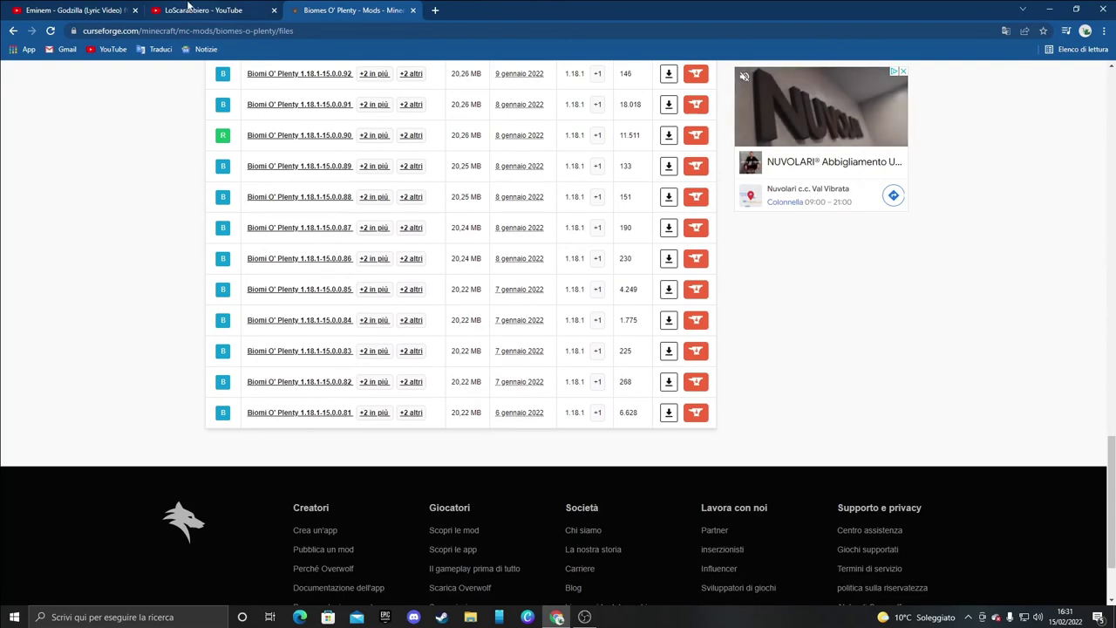
Return to the mod list, go to its second page and open the Scalpello mod
{"action": "left_click", "coordinate": [13, 31]}
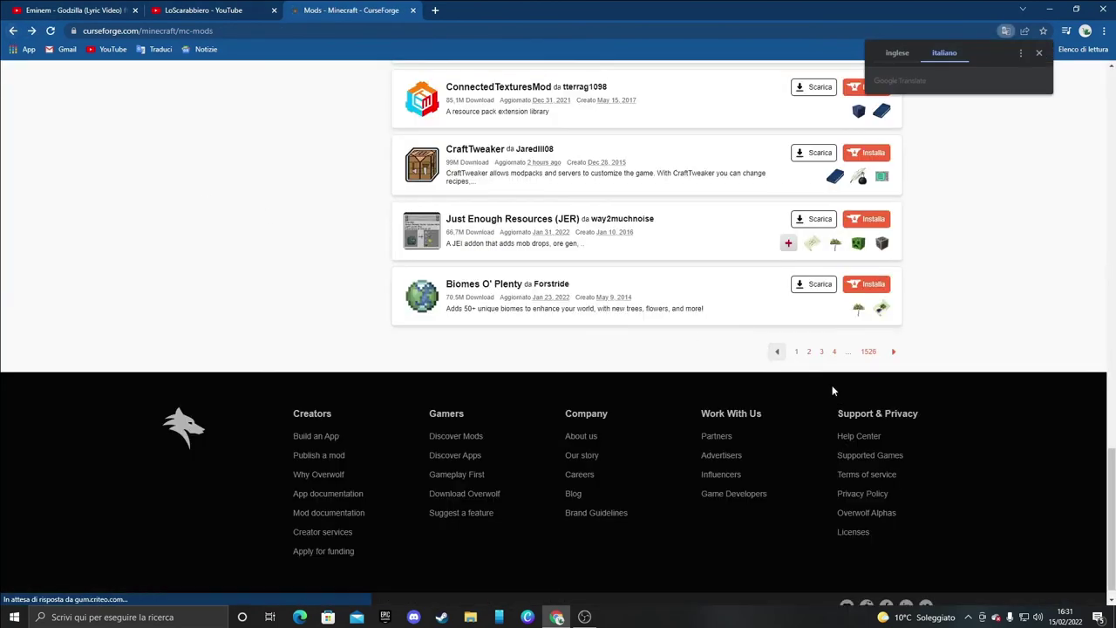
{"action": "left_click", "coordinate": [892, 357]}
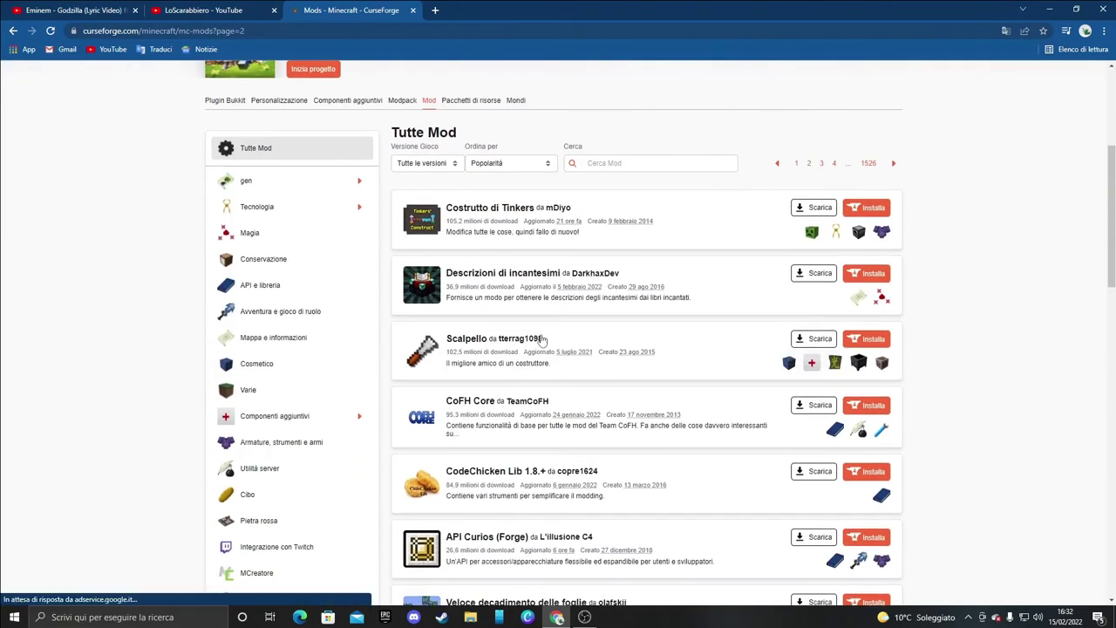
{"action": "scroll", "coordinate": [617, 347], "scroll_direction": "down", "scroll_amount": 2}
{"action": "left_click", "coordinate": [456, 201]}
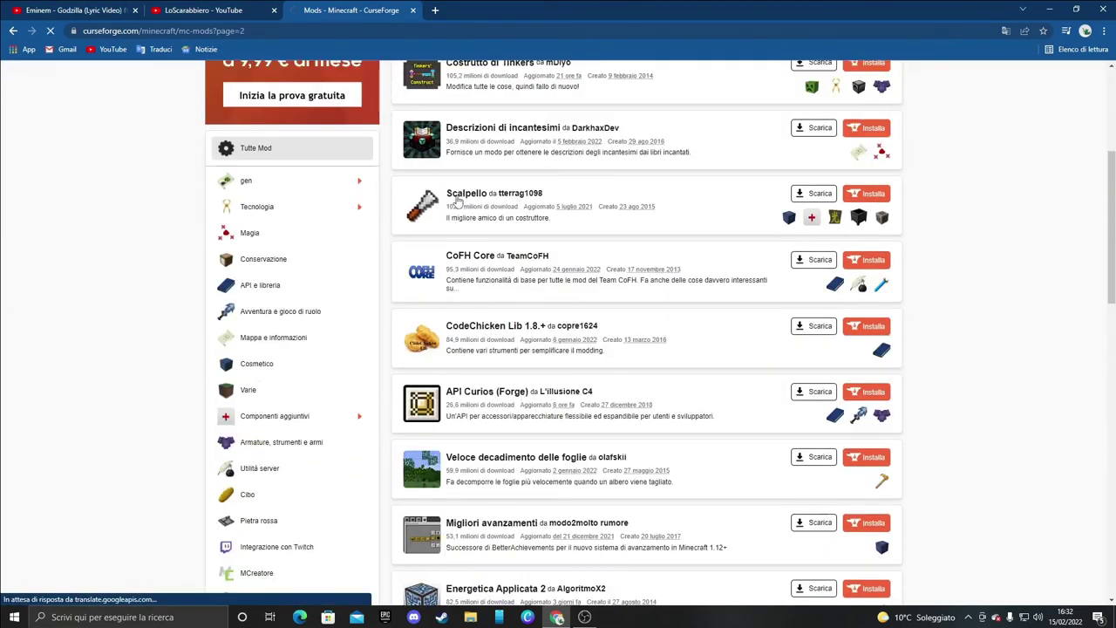